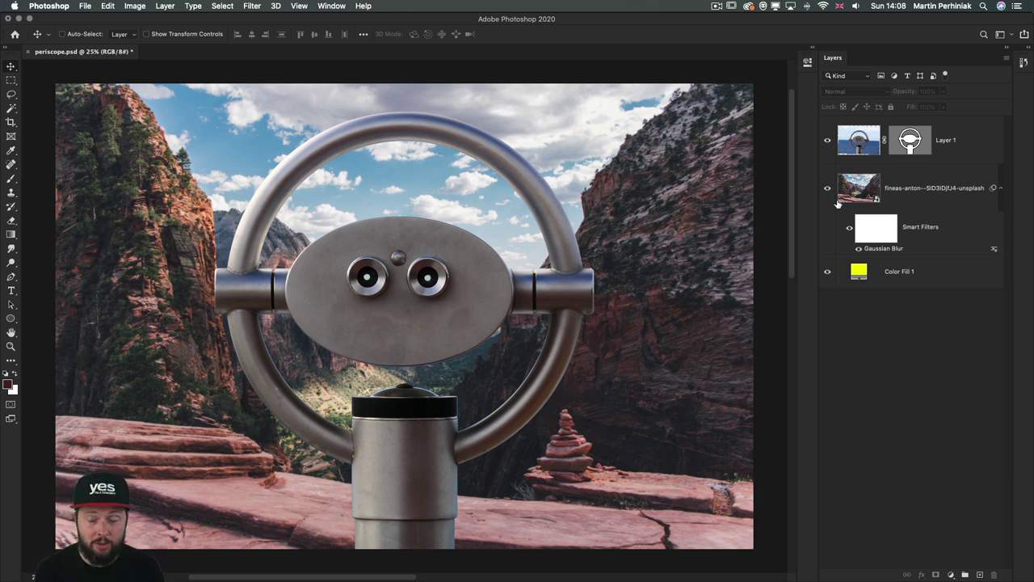
# Compare the composite with Layer 1's mask, Layer 1 itself and the canyon layer's Smart Filters each switched off and back on
pyautogui.keyDown('shift'); pyautogui.click(908, 147); pyautogui.keyUp('shift')
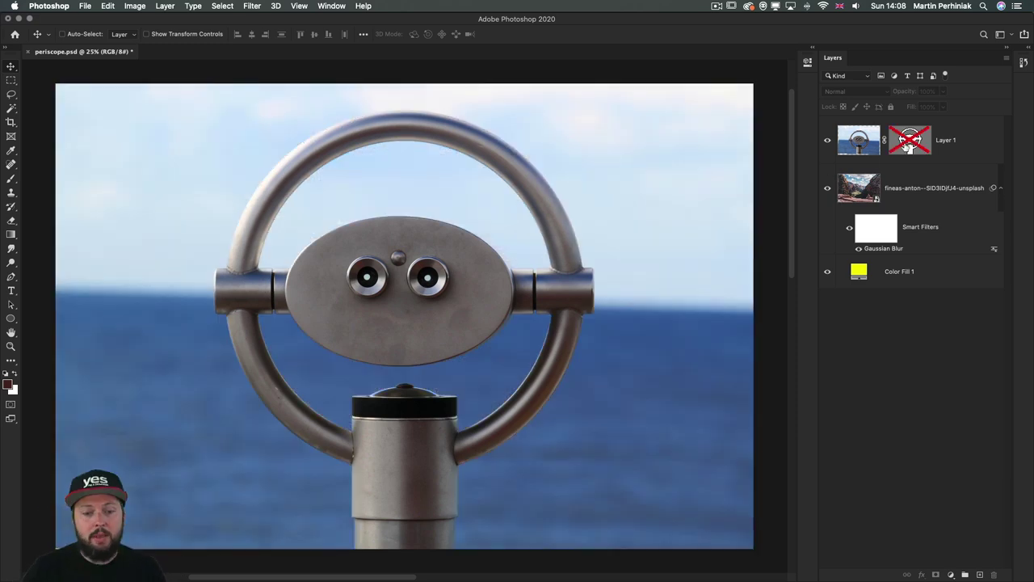
pyautogui.keyDown('shift'); pyautogui.click(908, 147); pyautogui.keyUp('shift')
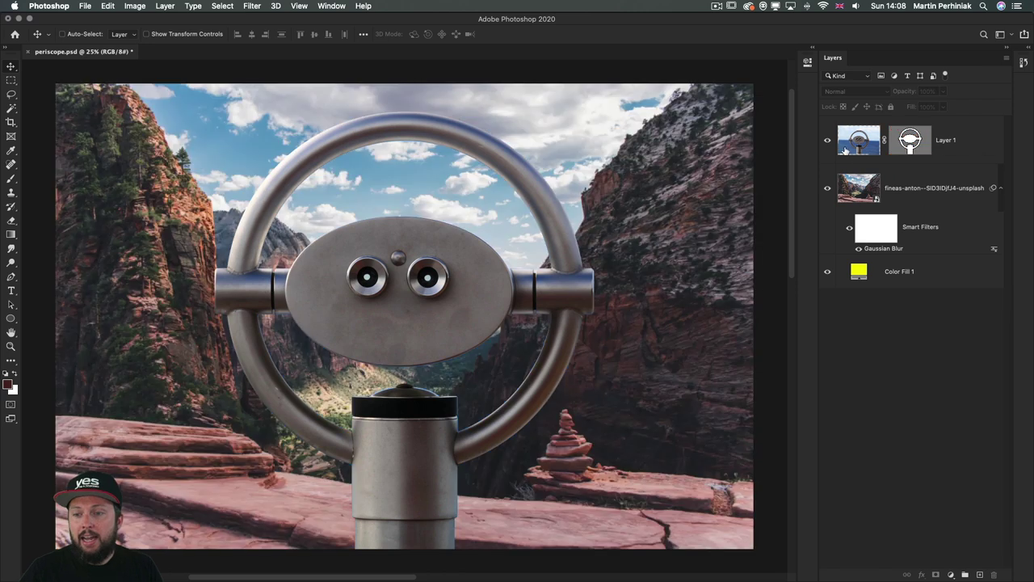
pyautogui.click(828, 141)
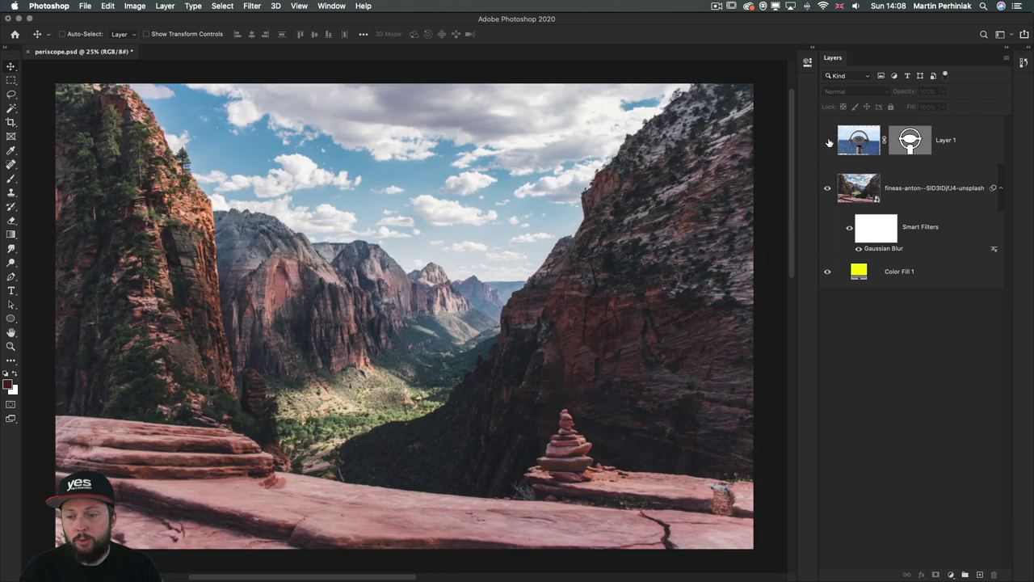
pyautogui.click(849, 228)
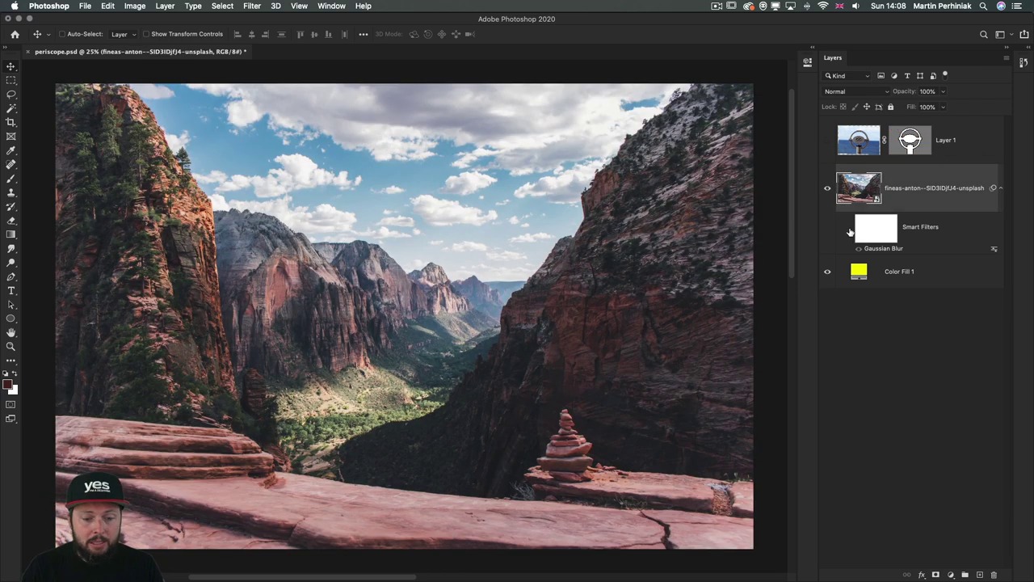
pyautogui.click(849, 229)
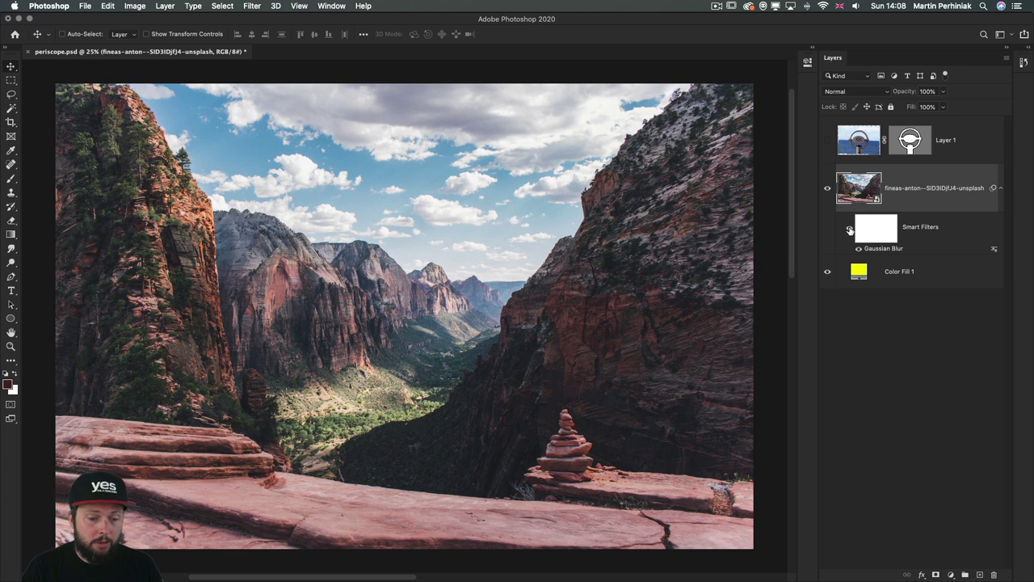
pyautogui.click(827, 141)
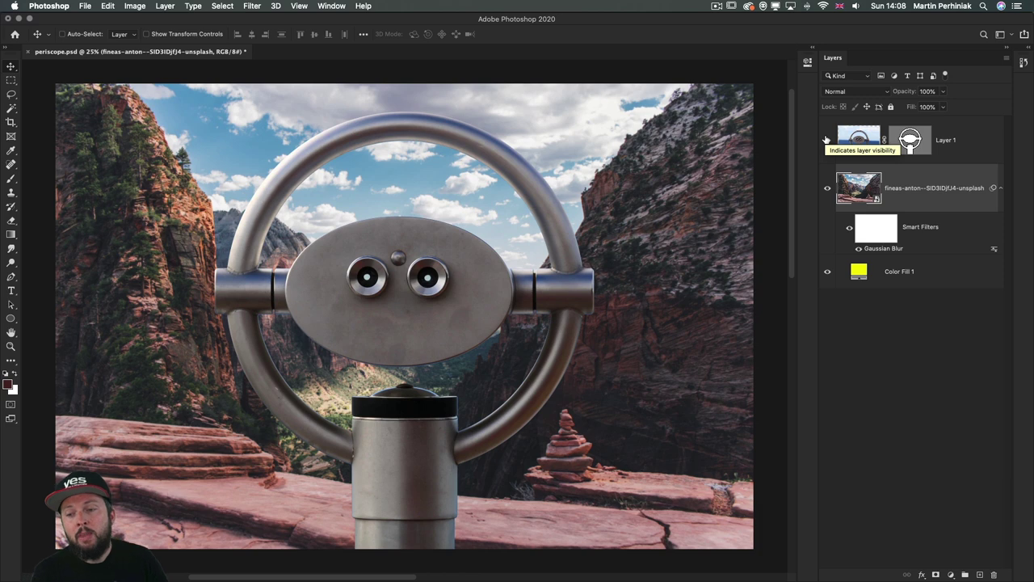
# Hide the canyon photo layer and inspect the ring's cut-out edges against the yellow Color Fill layer
pyautogui.click(827, 188)
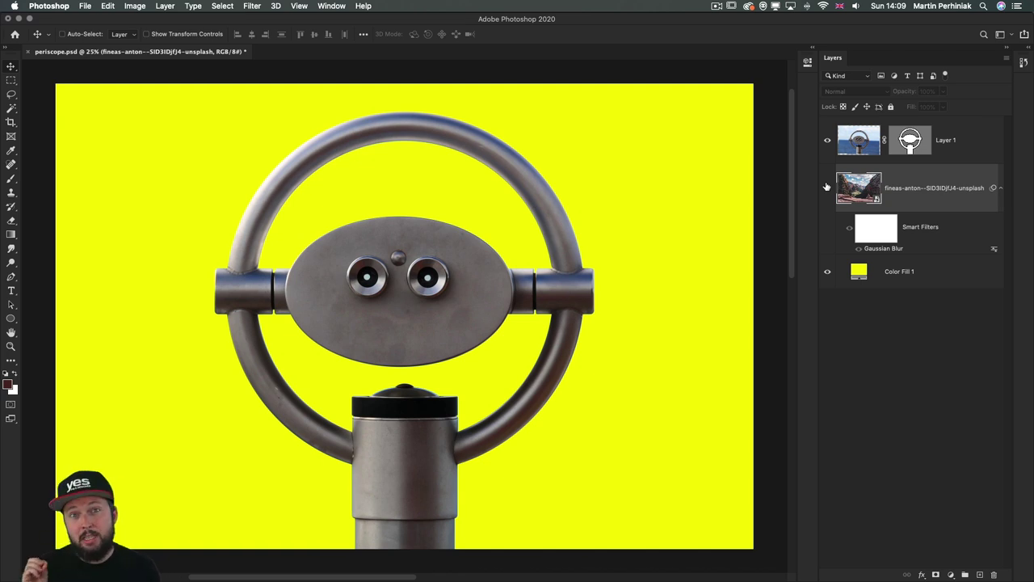
pyautogui.press('z')
pyautogui.moveTo(530, 146); pyautogui.dragTo(551, 194)
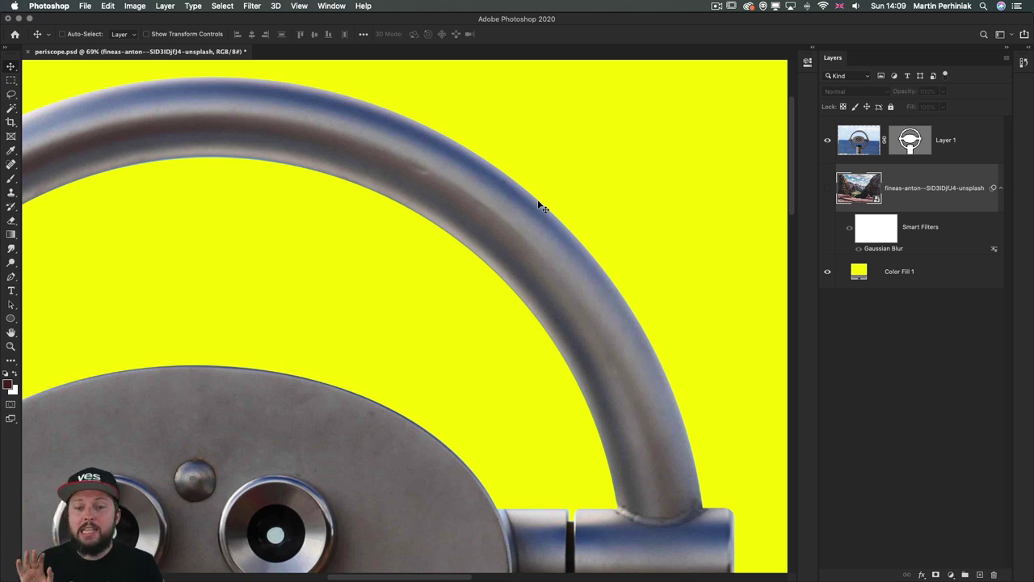
pyautogui.moveTo(364, 153); pyautogui.dragTo(568, 202)
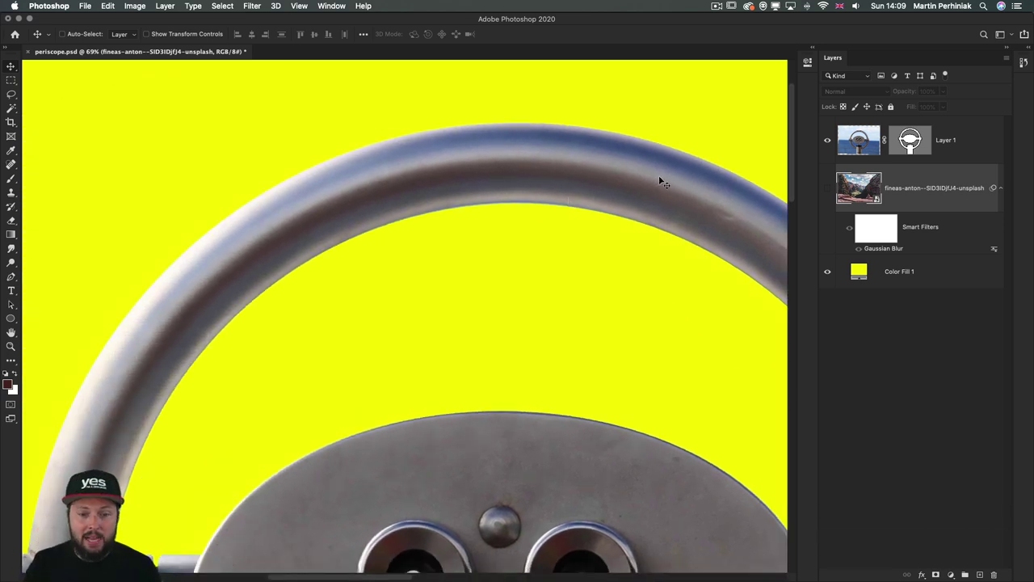
pyautogui.press('z')
pyautogui.click(579, 200)
pyautogui.press('a')
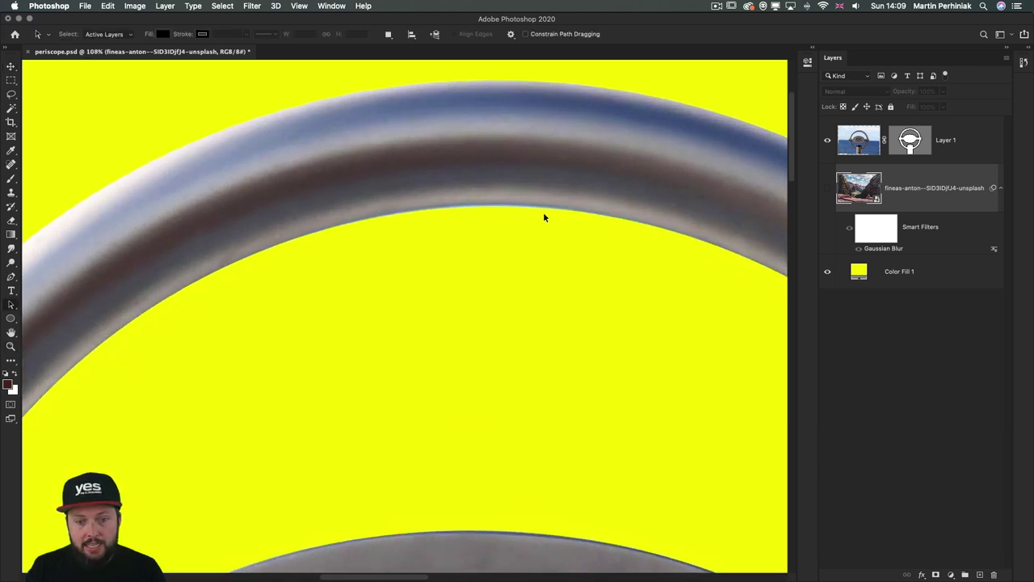
# Examine Layer 1's vector mask path along the ring, hide its outline and view the whole image
pyautogui.click(905, 138)
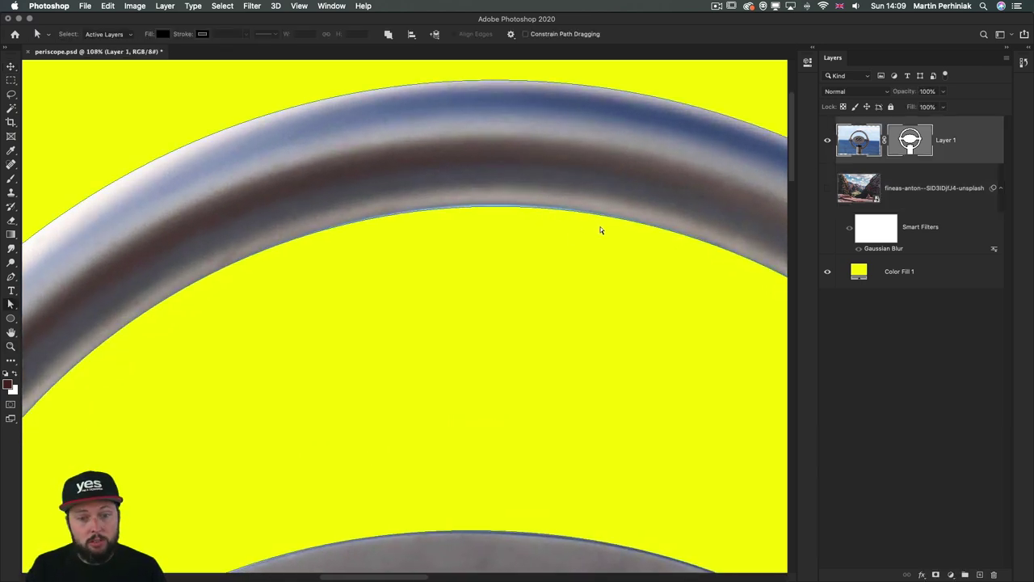
pyautogui.click(492, 269)
pyautogui.press('super+h')
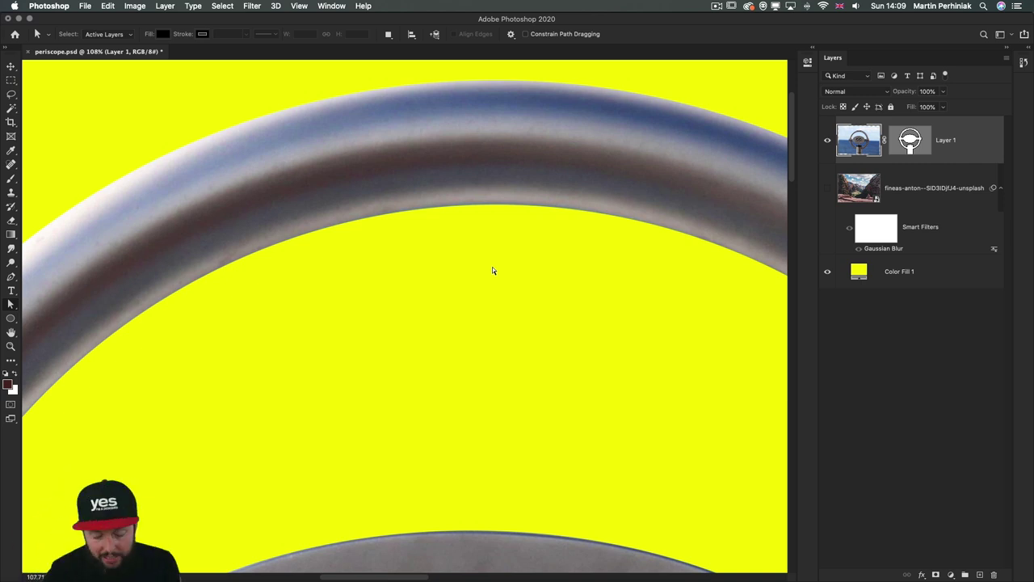
pyautogui.press('super+0')
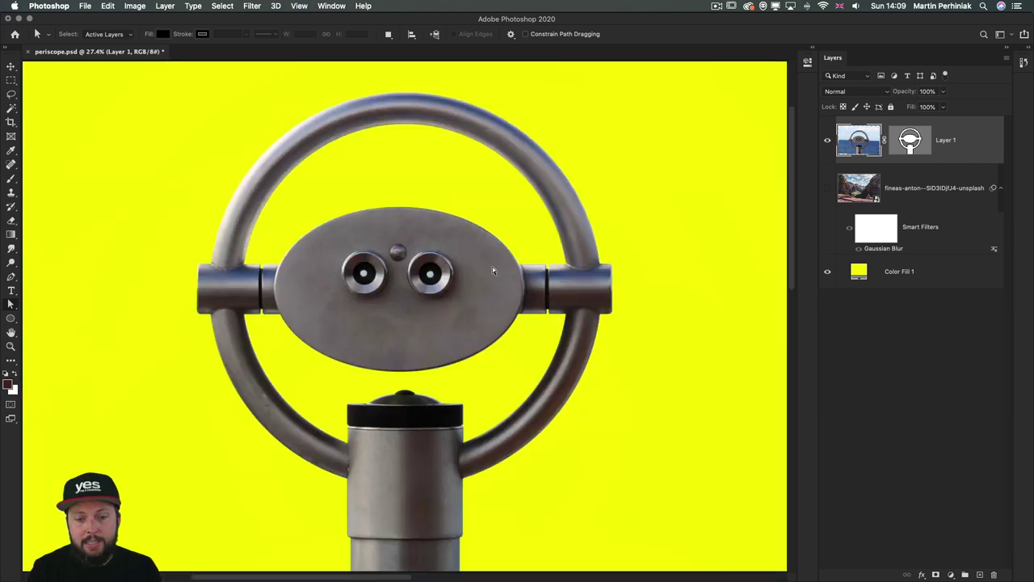
# Delete Layer 1's existing vector mask and add a new, empty vector mask to the layer
pyautogui.rightClick(919, 140)
pyautogui.click(959, 157)
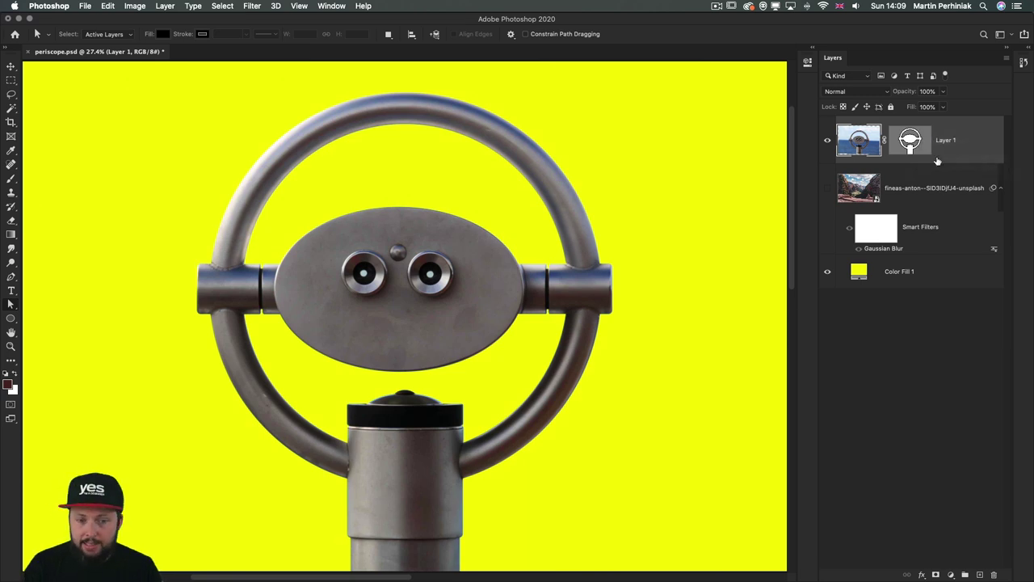
pyautogui.press('v')
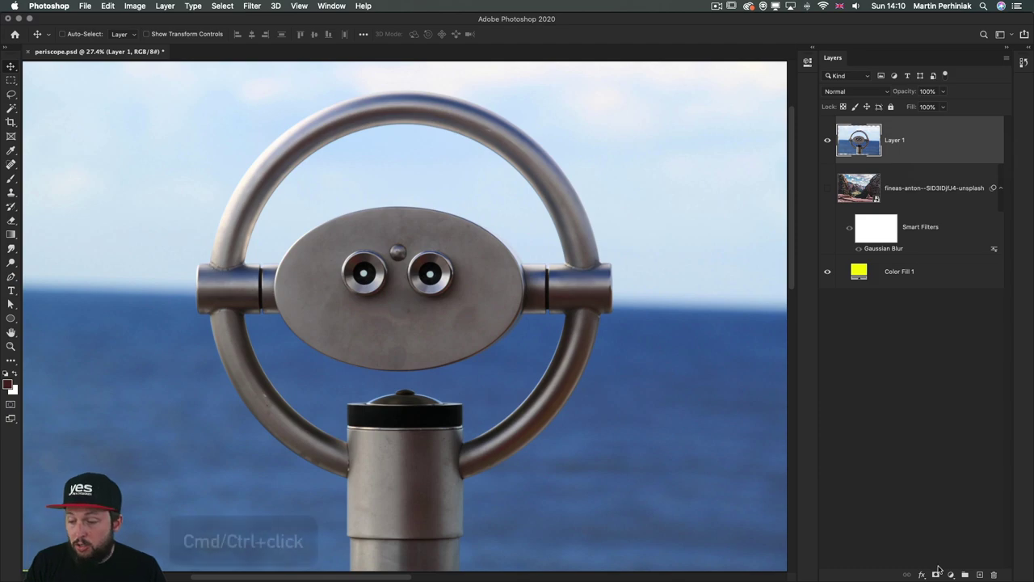
pyautogui.press('super')
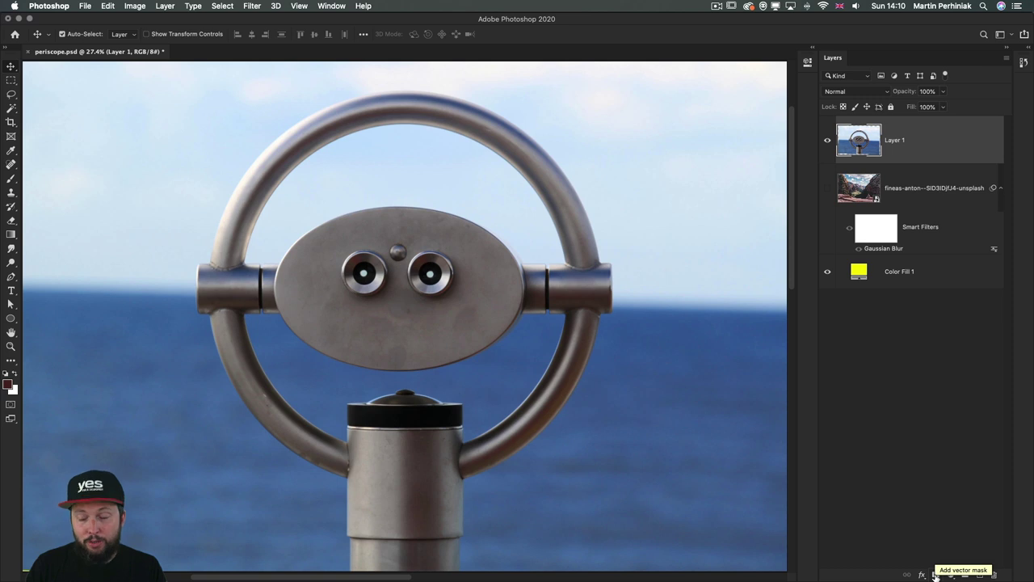
pyautogui.keyDown('super'); pyautogui.click(935, 575); pyautogui.keyUp('super')
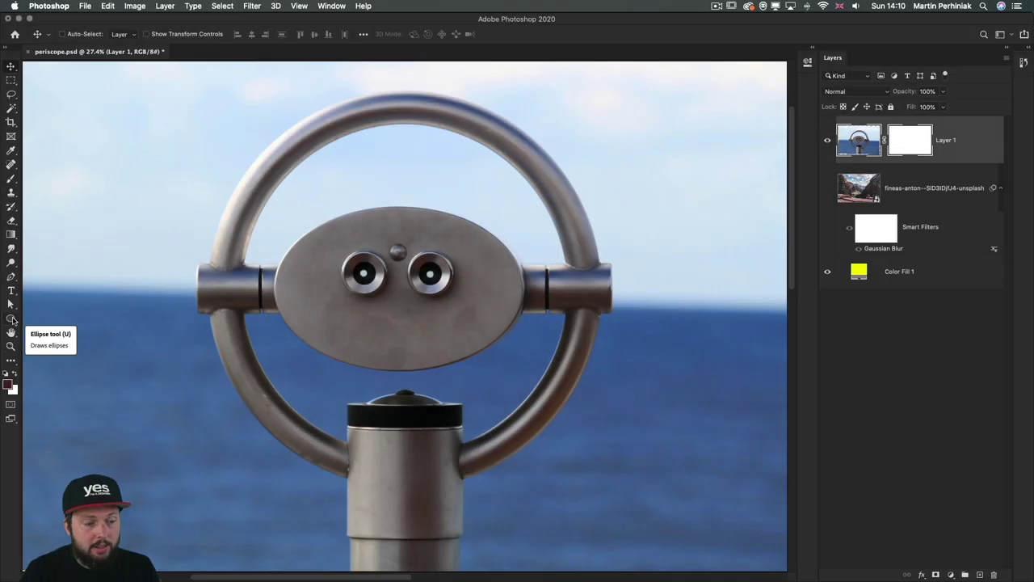
# Draw a wide ellipse on Layer 1's vector mask around the upper ring and eyepieces, using the Ellipse tool in Path mode with Combine Shapes
pyautogui.click(12, 319)
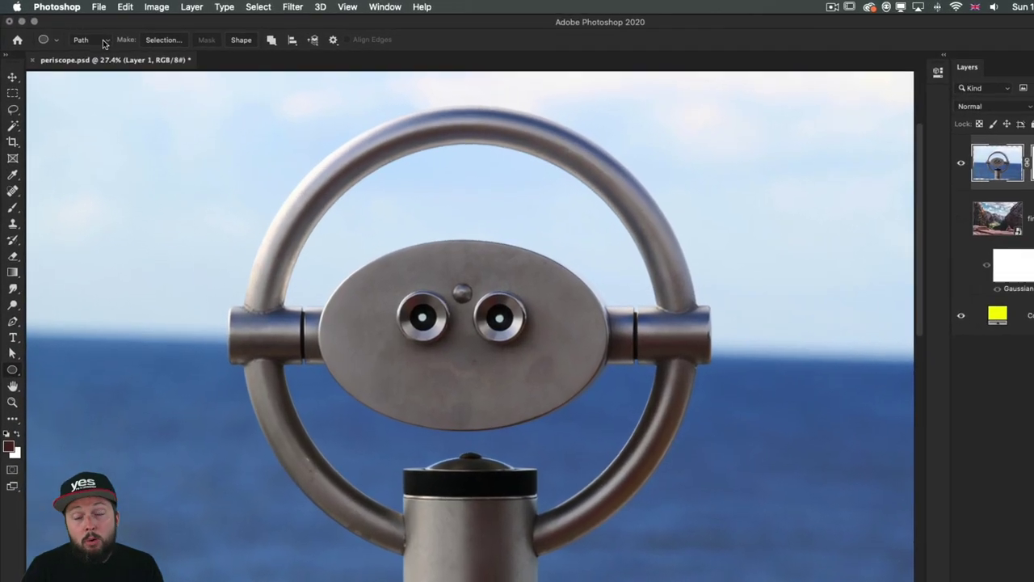
pyautogui.click(102, 41)
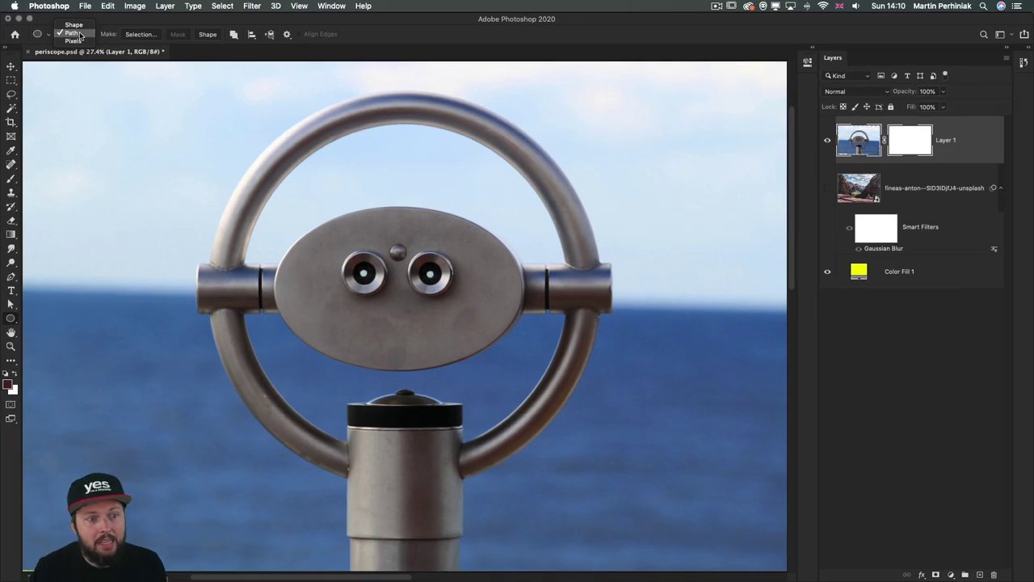
pyautogui.click(80, 34)
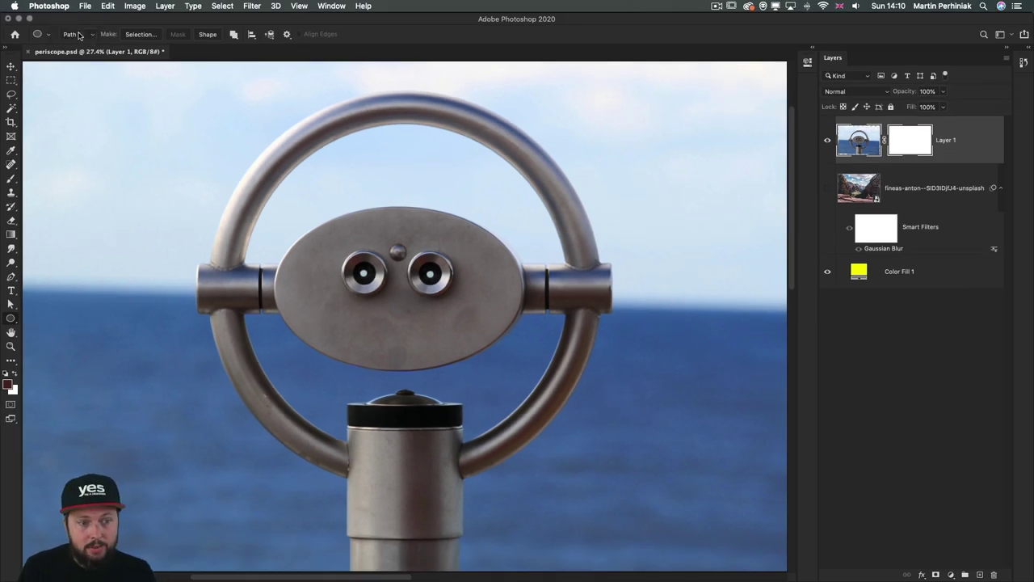
pyautogui.click(232, 36)
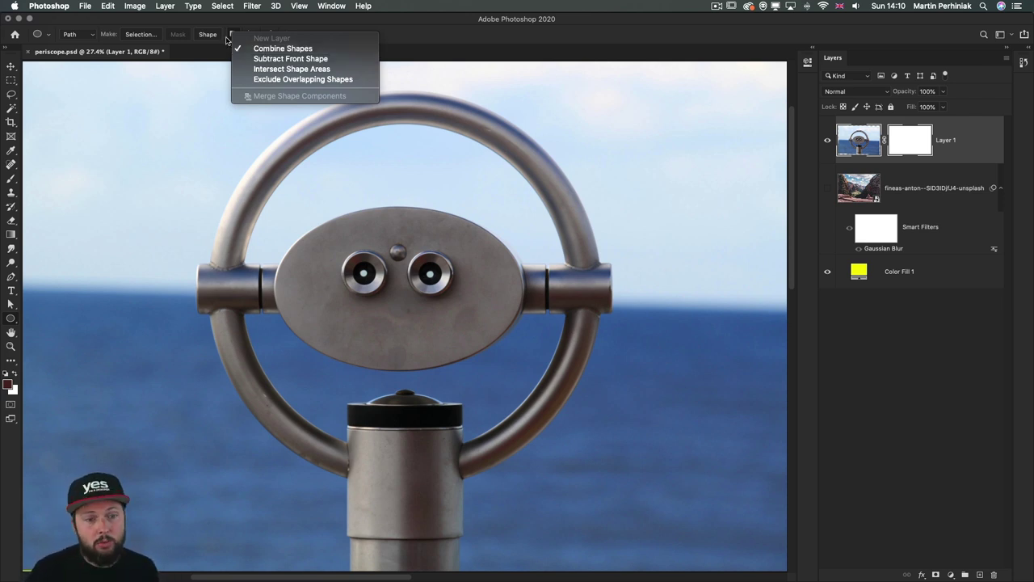
pyautogui.click(233, 36)
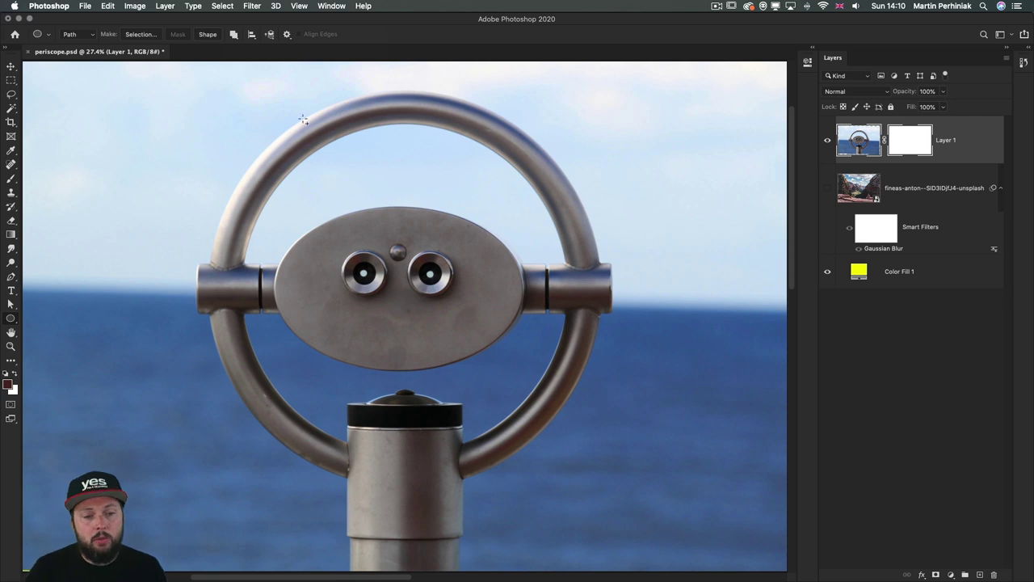
pyautogui.moveTo(241, 100); pyautogui.dragTo(557, 349)
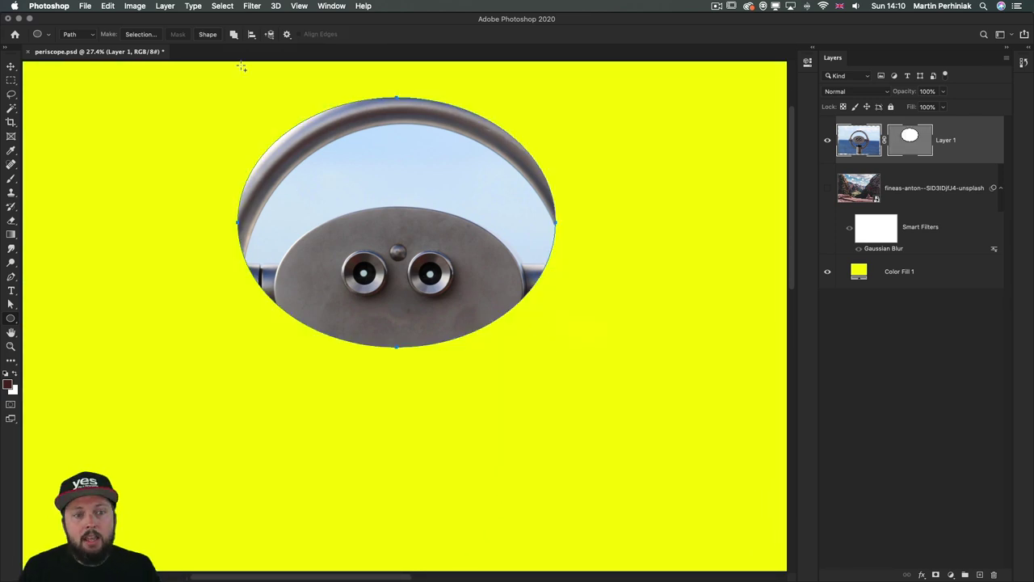
# Try subtracting a second, overlapping circle from the ellipse on the vector mask with Subtract Front Shape, and delete that circle
pyautogui.moveTo(330, 175); pyautogui.dragTo(609, 457)
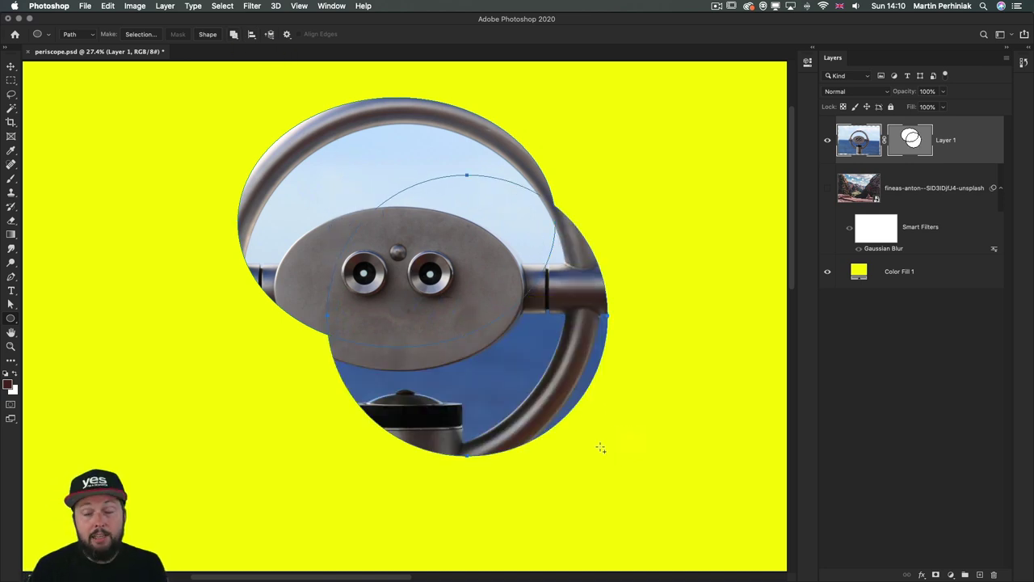
pyautogui.click(234, 35)
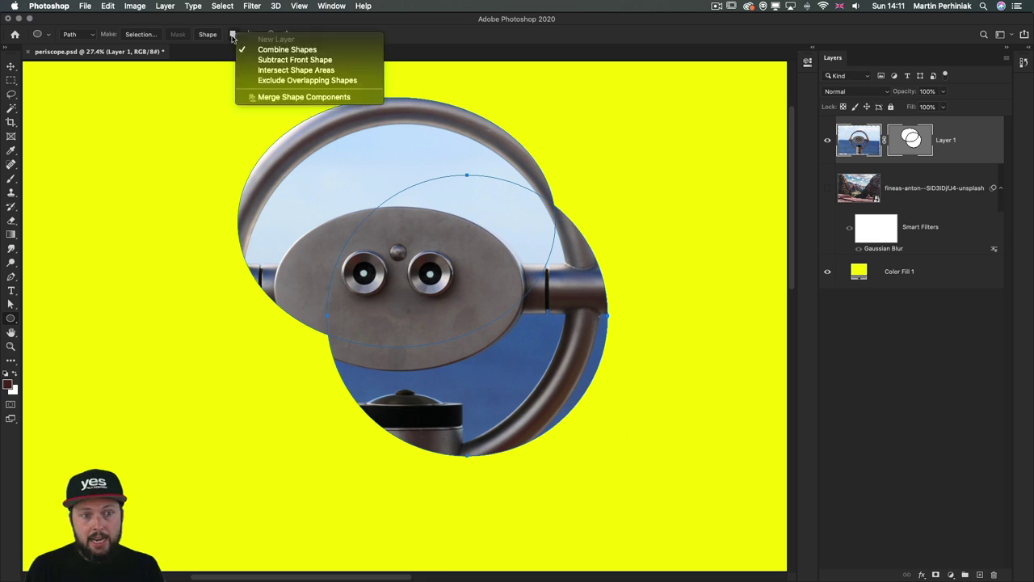
pyautogui.click(271, 60)
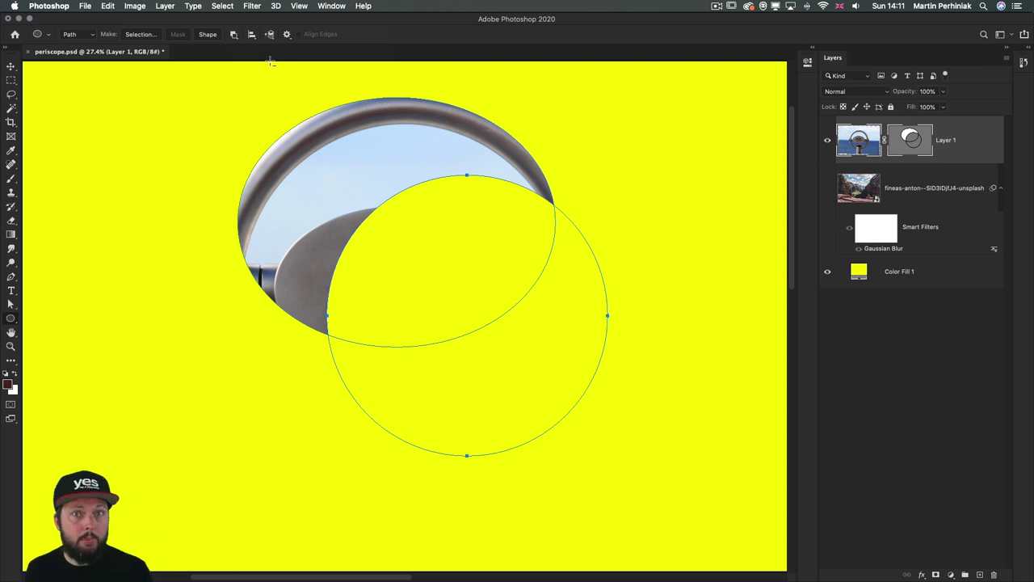
pyautogui.press('a')
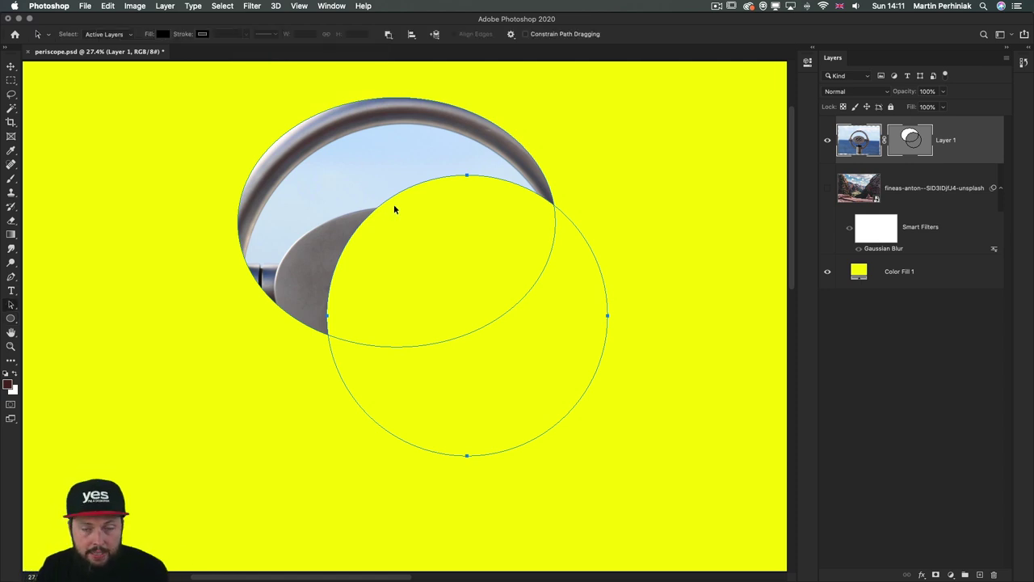
pyautogui.press('BackSpace')
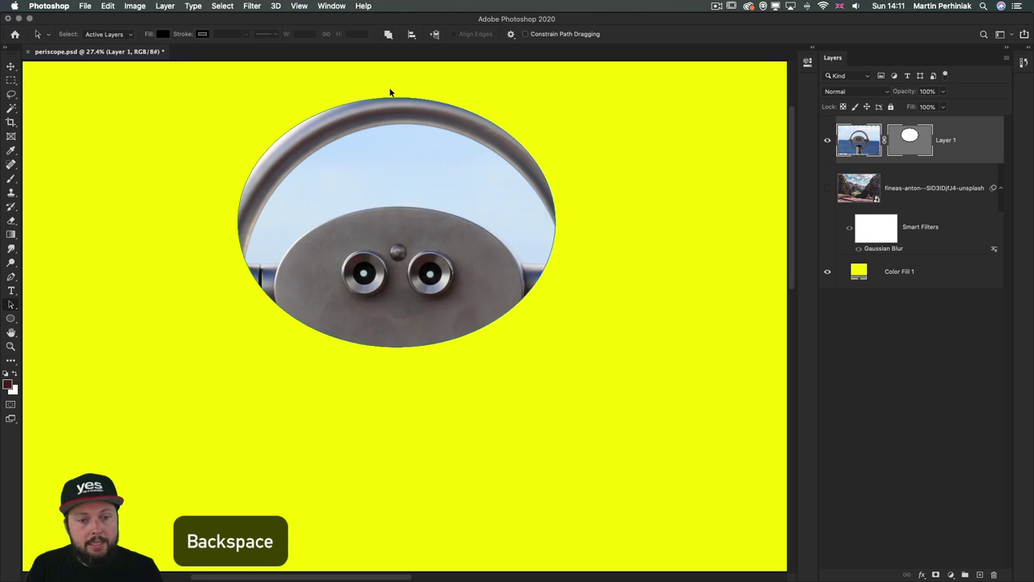
# Move the remaining ellipse on the vector mask slightly up and to the right over the ring, and deselect its path
pyautogui.moveTo(383, 107); pyautogui.dragTo(345, 140)
pyautogui.moveTo(358, 288); pyautogui.dragTo(439, 214)
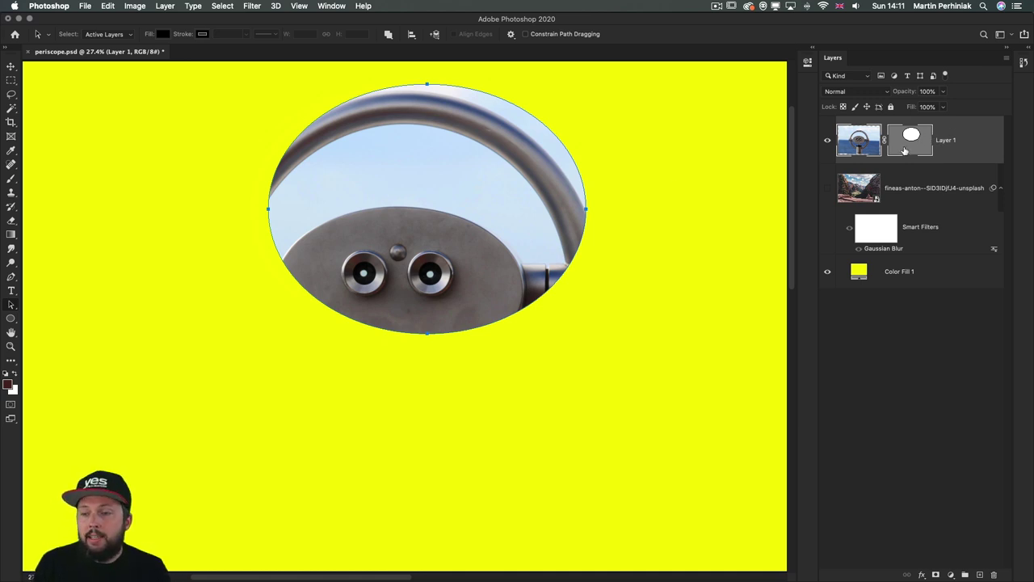
pyautogui.click(905, 150)
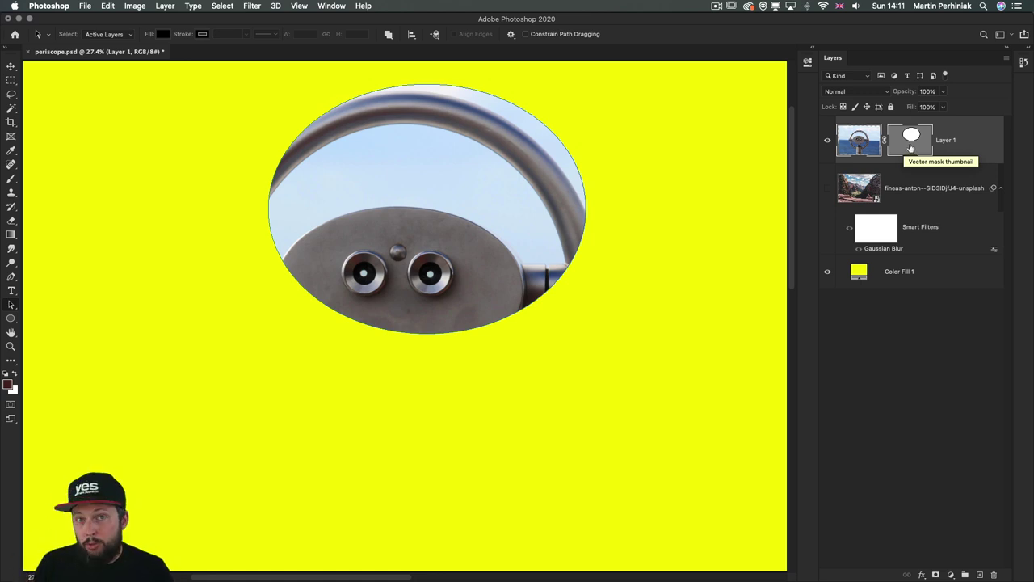
# Lower the density of Layer 1's vector mask until the photo outside the ellipse shows through semi-transparently
pyautogui.click(909, 146)
pyautogui.doubleClick(909, 144)
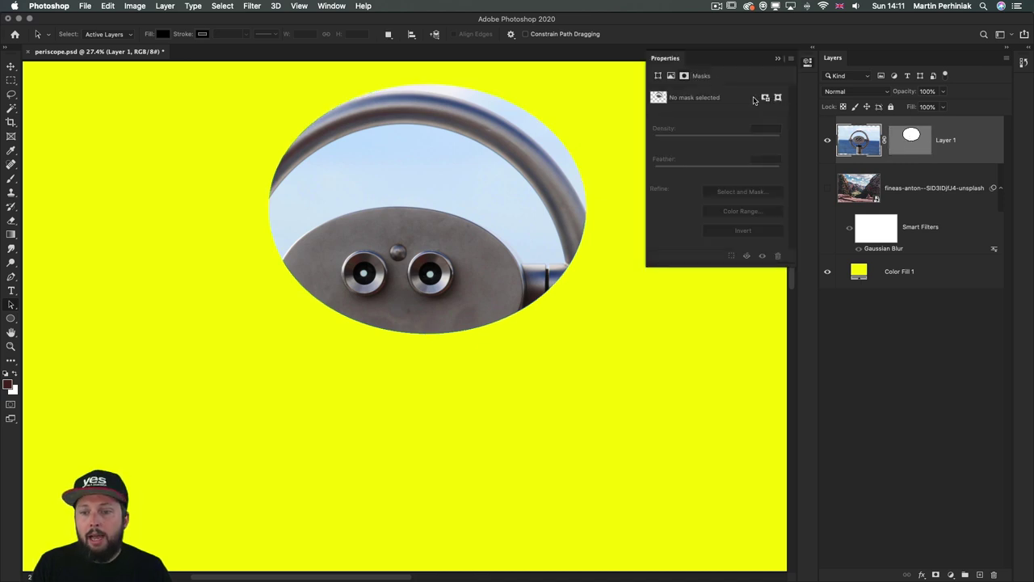
pyautogui.click(911, 133)
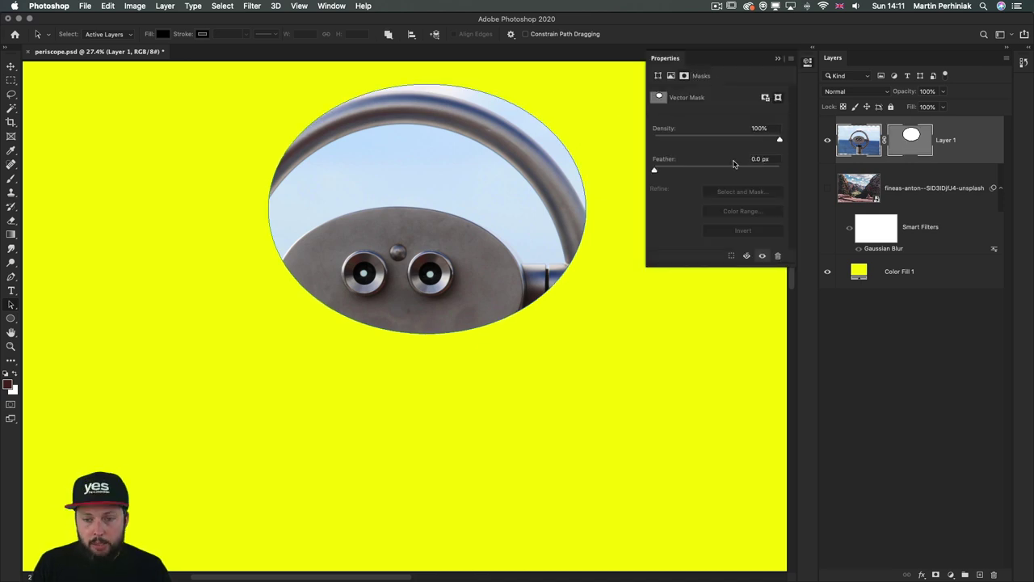
pyautogui.click(742, 140)
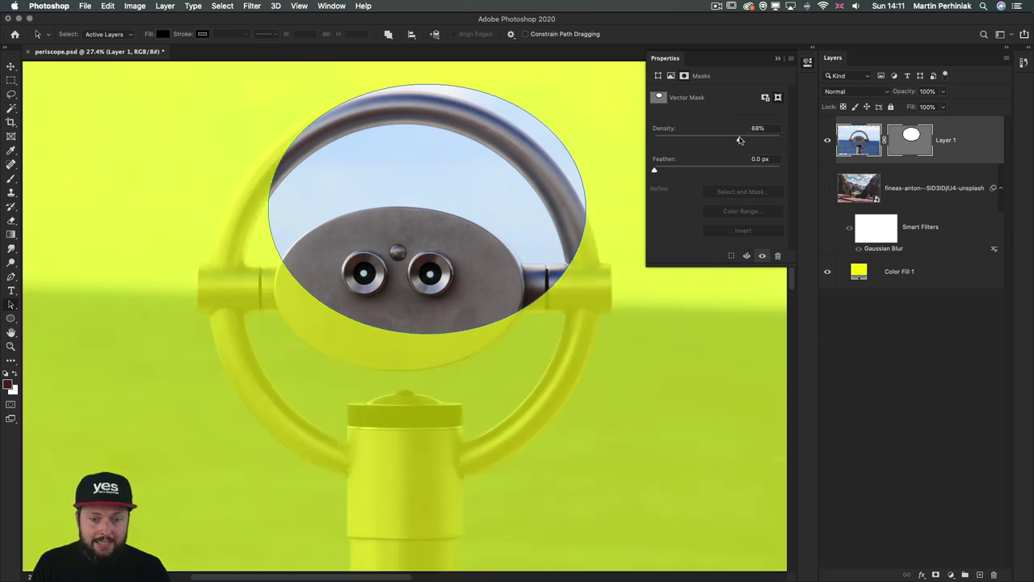
pyautogui.moveTo(741, 140); pyautogui.dragTo(726, 139)
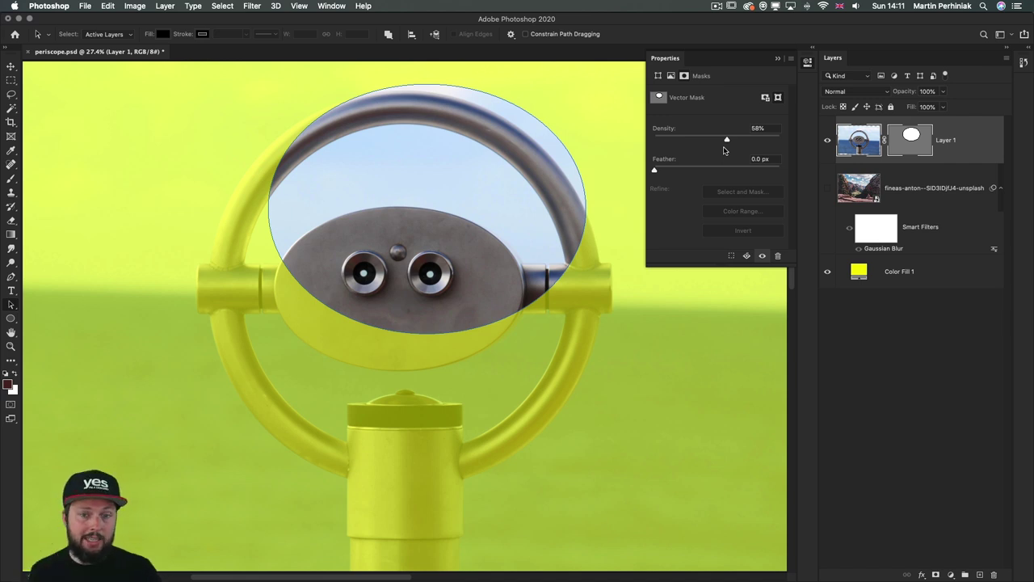
pyautogui.moveTo(726, 140); pyautogui.dragTo(717, 140)
pyautogui.click(807, 61)
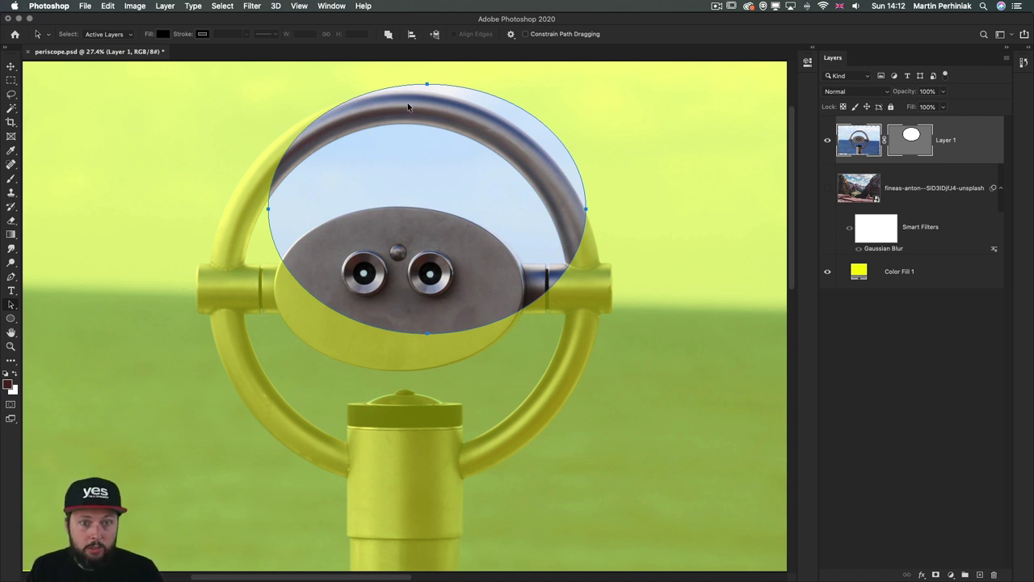
# Move the vector mask ellipse down and to the left with the Path Selection tool, aligning its top with the ring's upper edge
pyautogui.click(13, 305)
pyautogui.press('a')
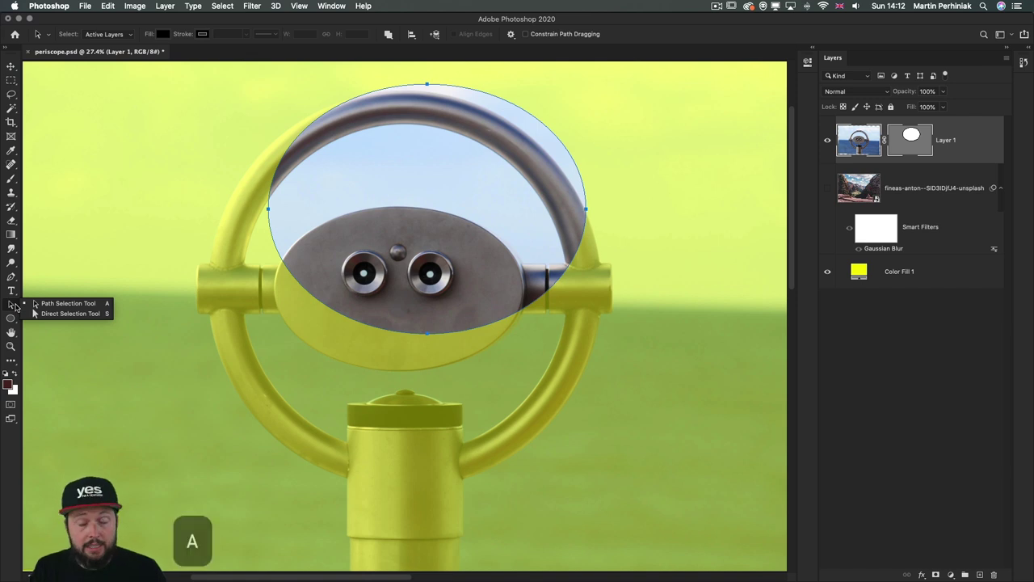
pyautogui.moveTo(445, 164); pyautogui.dragTo(408, 187)
pyautogui.moveTo(426, 188); pyautogui.dragTo(390, 189)
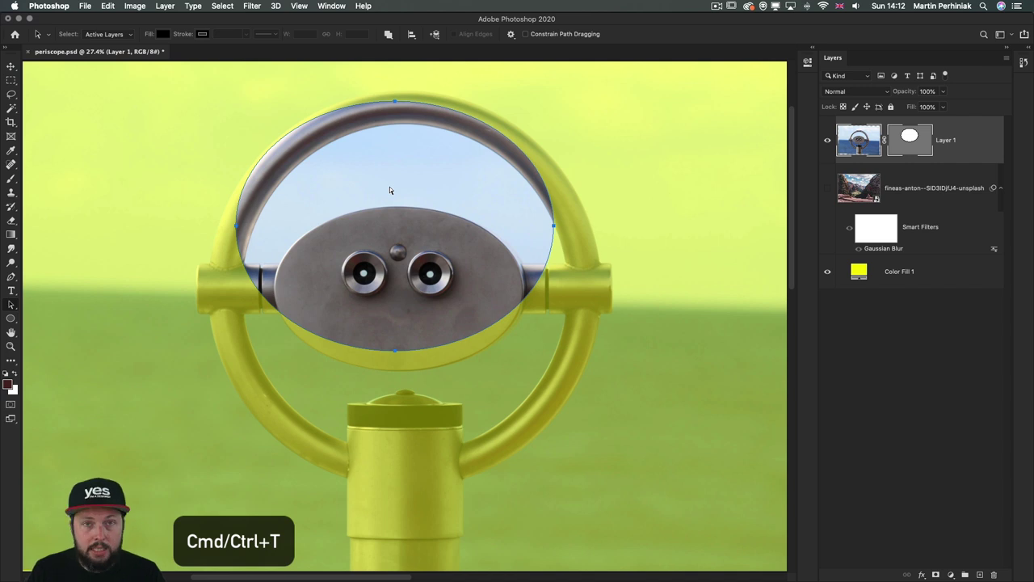
# Free Transform the mask ellipse to about 124% width and 159% height so it follows the ring's outer edge
pyautogui.press('super+t')
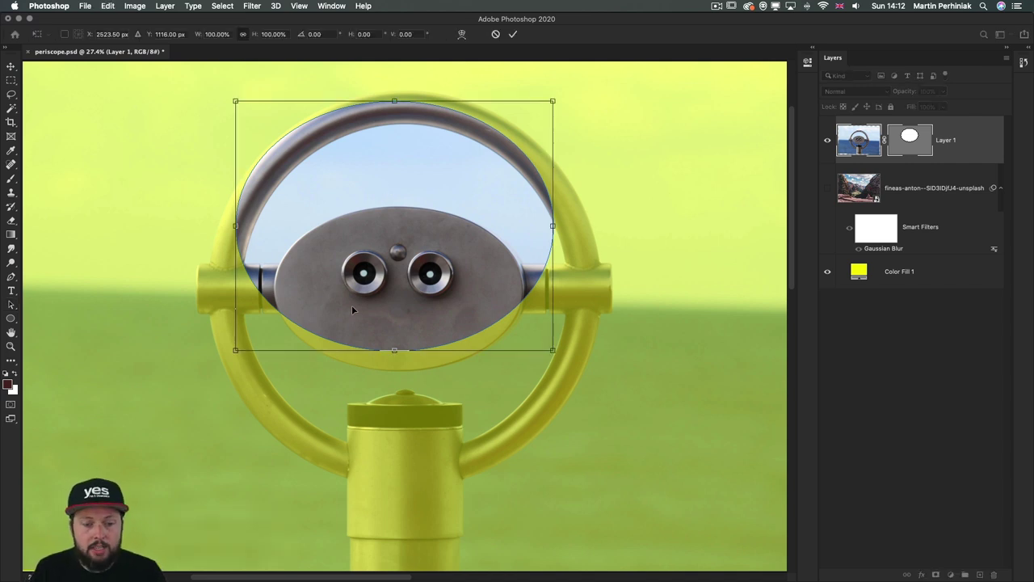
pyautogui.moveTo(394, 350); pyautogui.dragTo(403, 489)
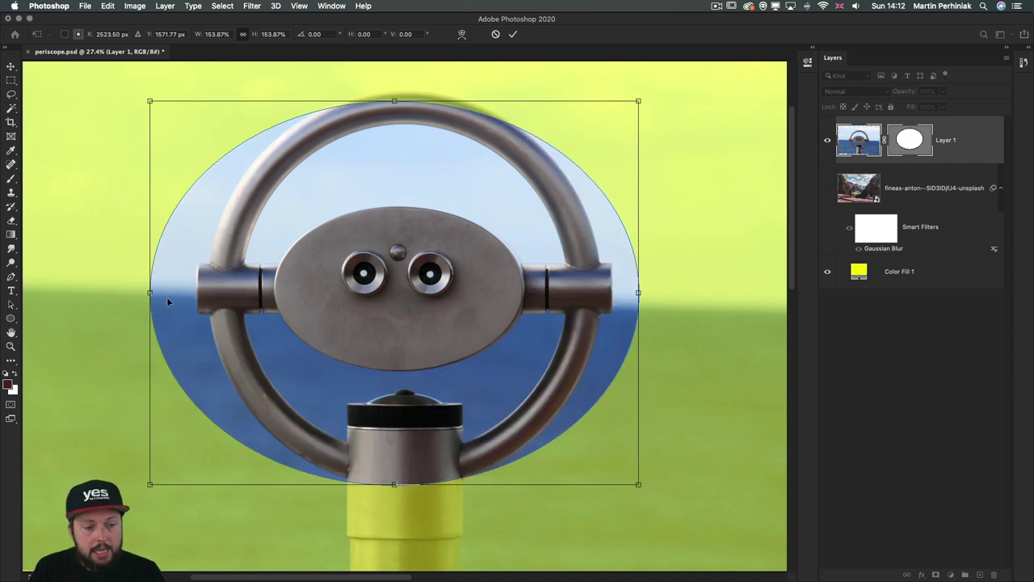
pyautogui.moveTo(151, 292); pyautogui.dragTo(206, 294)
pyautogui.press('shift')
pyautogui.moveTo(422, 101); pyautogui.dragTo(423, 88)
pyautogui.moveTo(638, 287); pyautogui.dragTo(599, 284)
pyautogui.moveTo(404, 88); pyautogui.dragTo(404, 90)
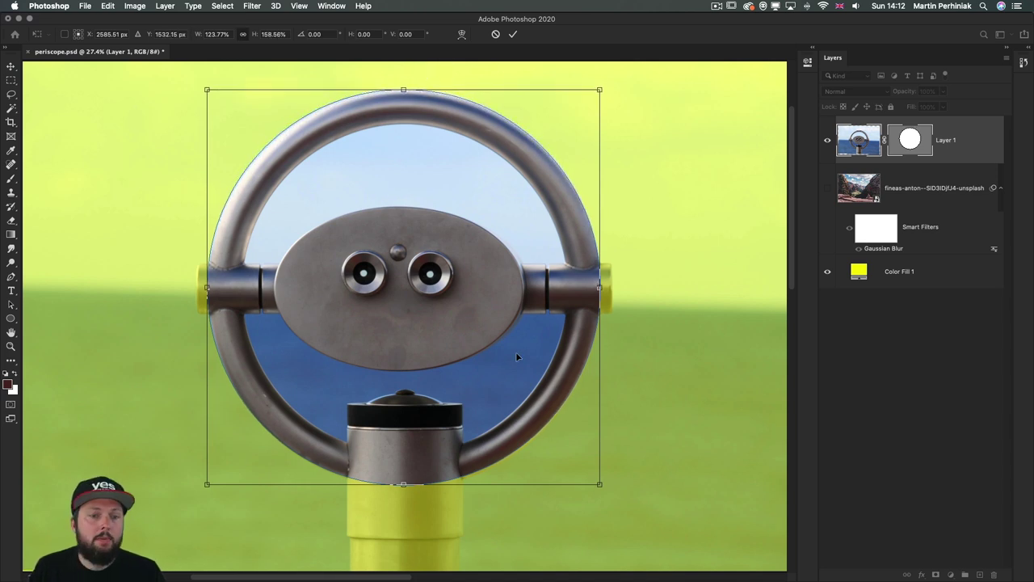
pyautogui.press('Return')
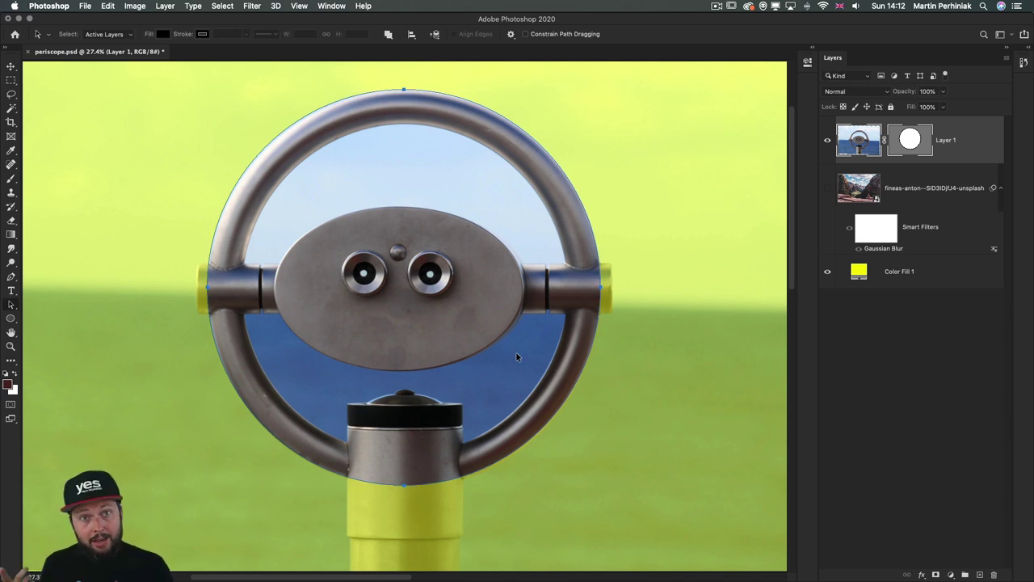
# Nudge the ellipse's top anchor point slightly upward with the Direct Selection tool to fit the ring's upper edge
pyautogui.hotkey('shift', 'a')
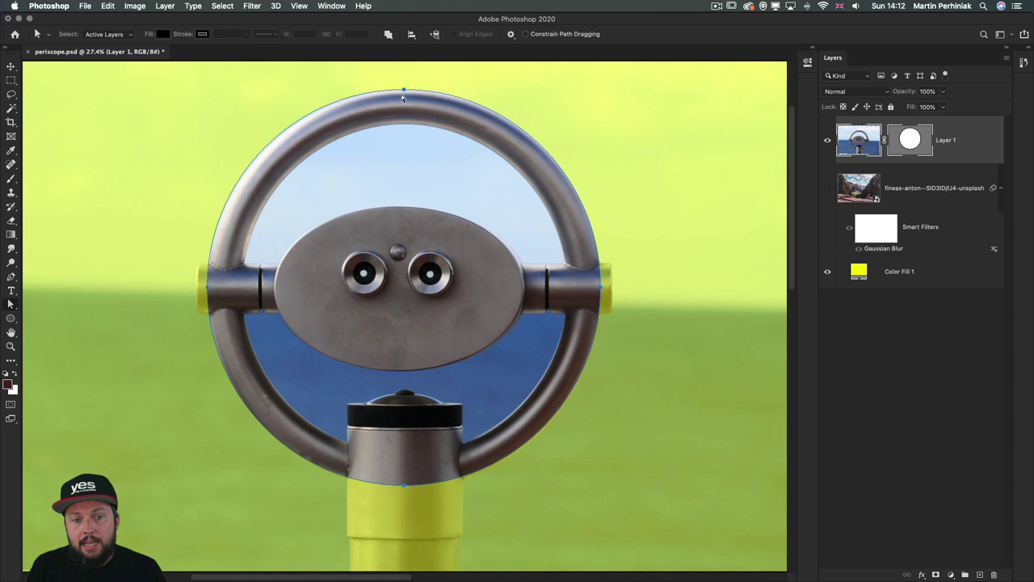
pyautogui.rightClick(11, 307)
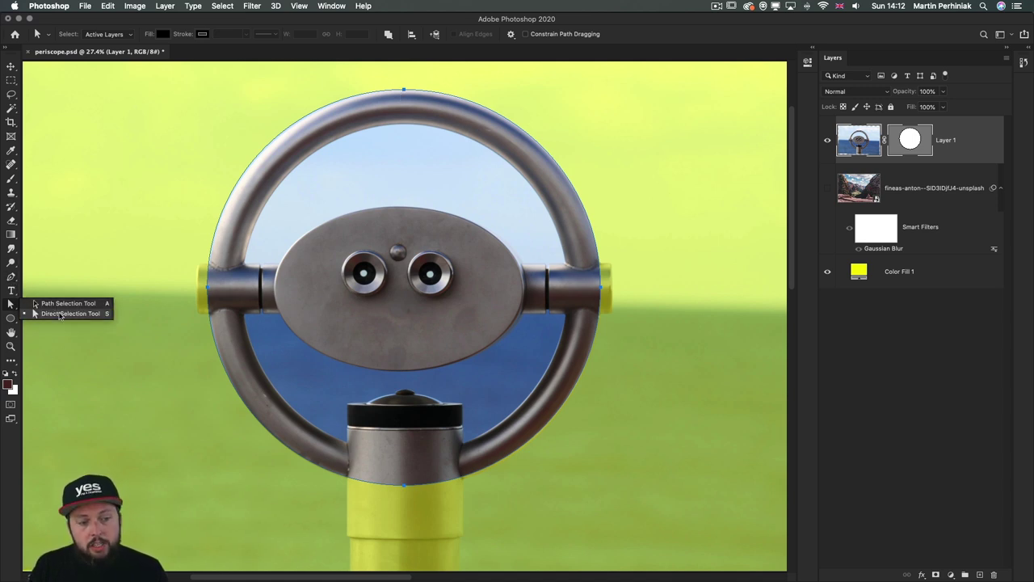
pyautogui.click(59, 313)
pyautogui.click(403, 90)
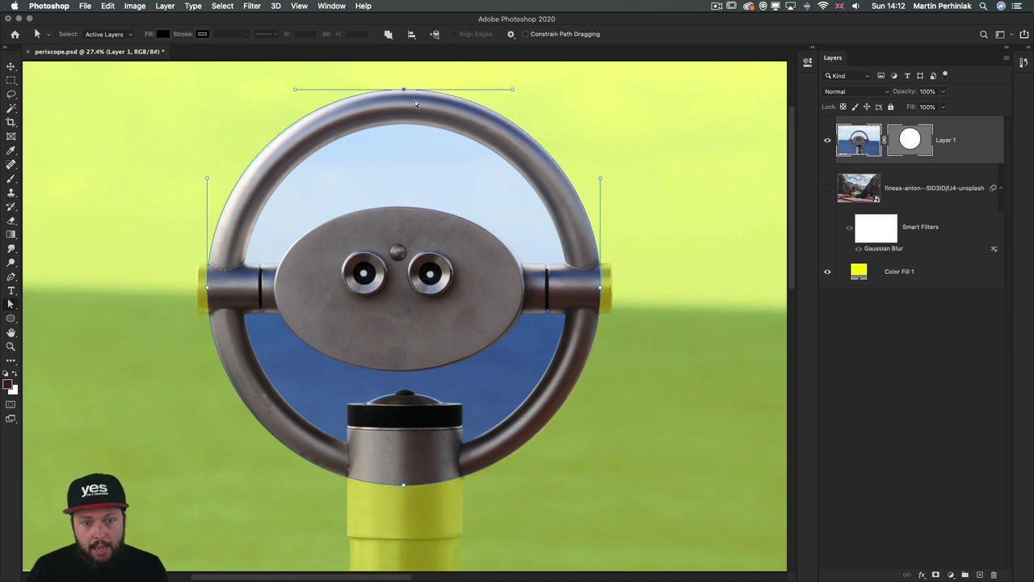
pyautogui.scroll(5, 415, 100)
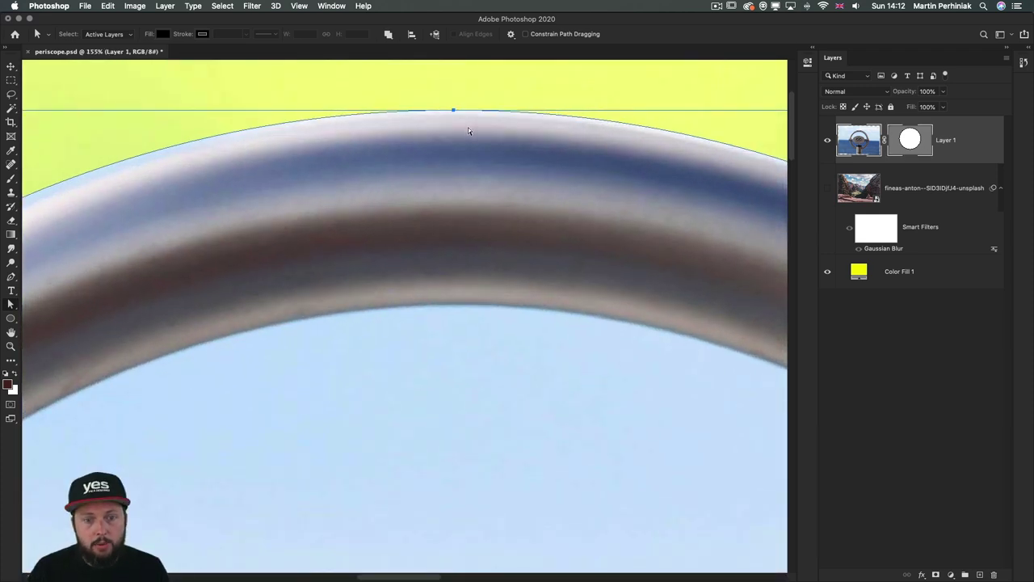
pyautogui.hotkey('shift', 'Up')
pyautogui.hotkey('shift', 'Up')
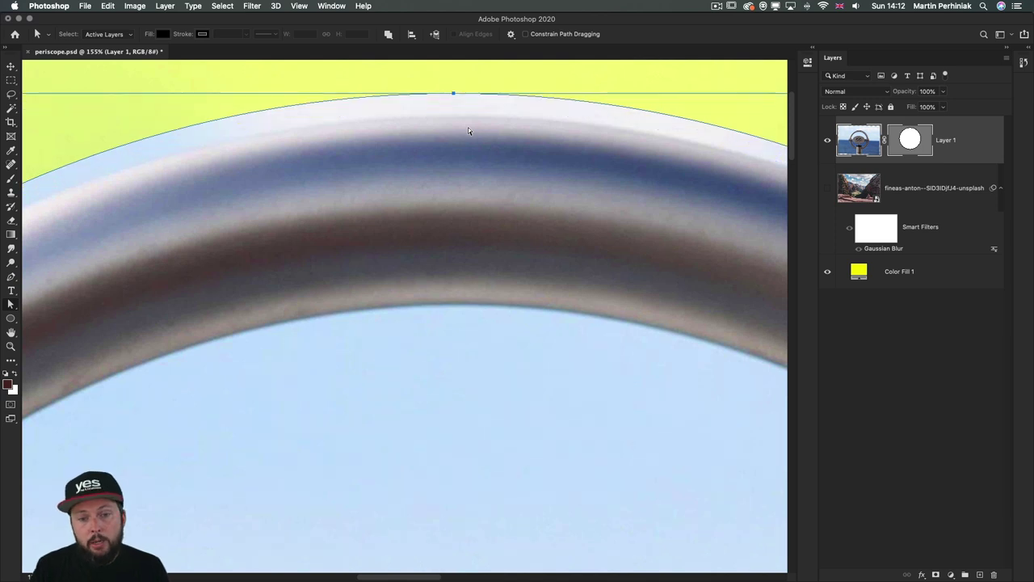
pyautogui.hotkey('shift', 'Down')
pyautogui.hotkey('shift', 'Down')
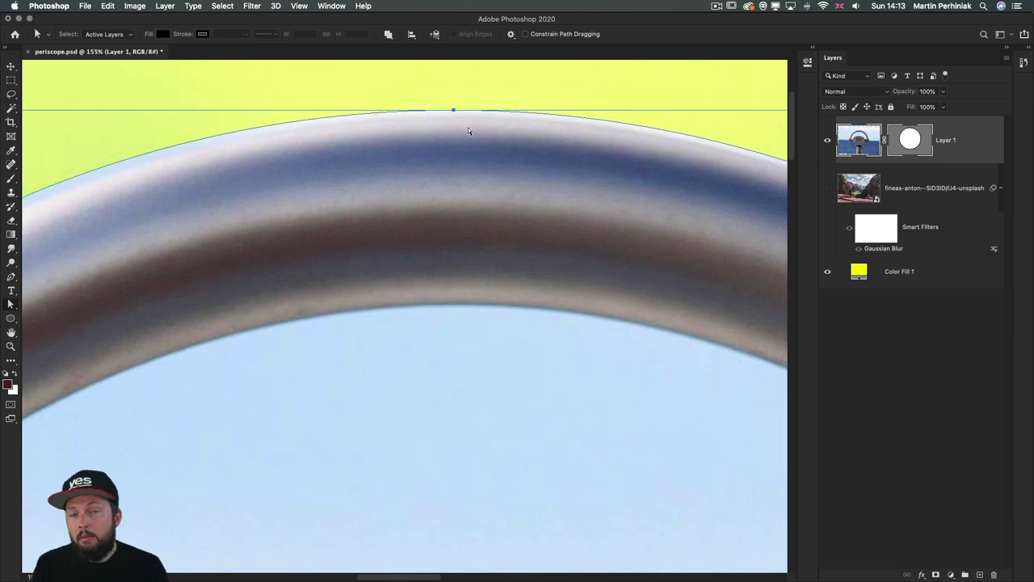
pyautogui.press('Up')
pyautogui.press('Up')
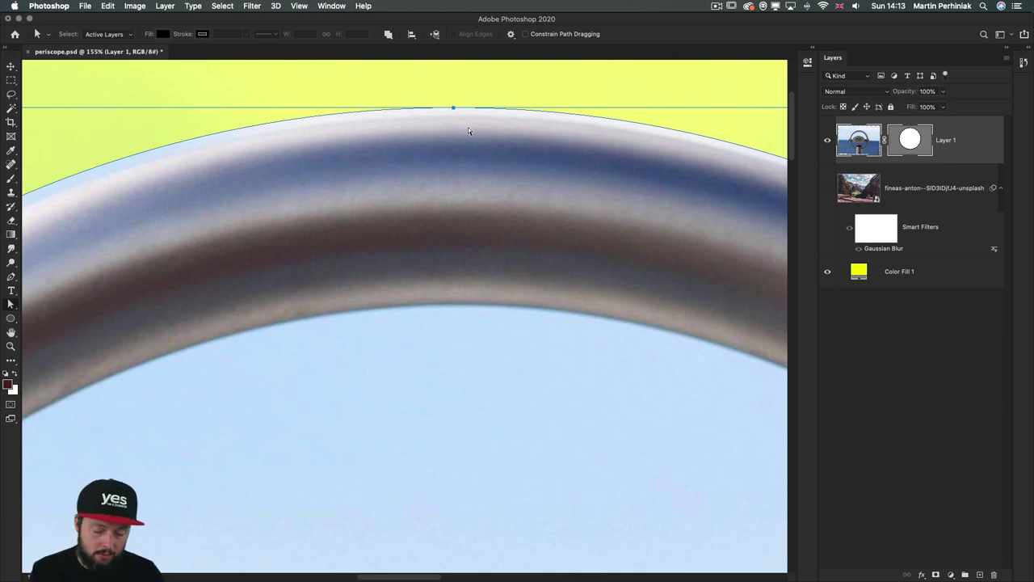
# Lengthen the lower handle of the ellipse's left anchor point slightly so the path follows the ring's lower-left curve
pyautogui.press('super+minus')
pyautogui.press('super+minus')
pyautogui.press('super+minus')
pyautogui.press('super+minus')
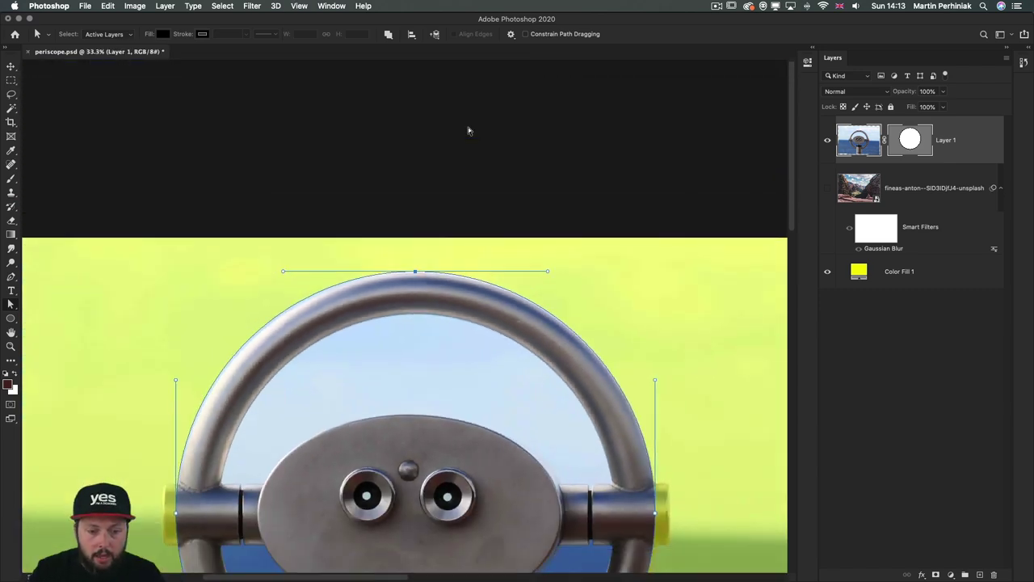
pyautogui.moveTo(393, 475); pyautogui.dragTo(387, 226)
pyautogui.moveTo(132, 339); pyautogui.dragTo(220, 305)
pyautogui.click(213, 301)
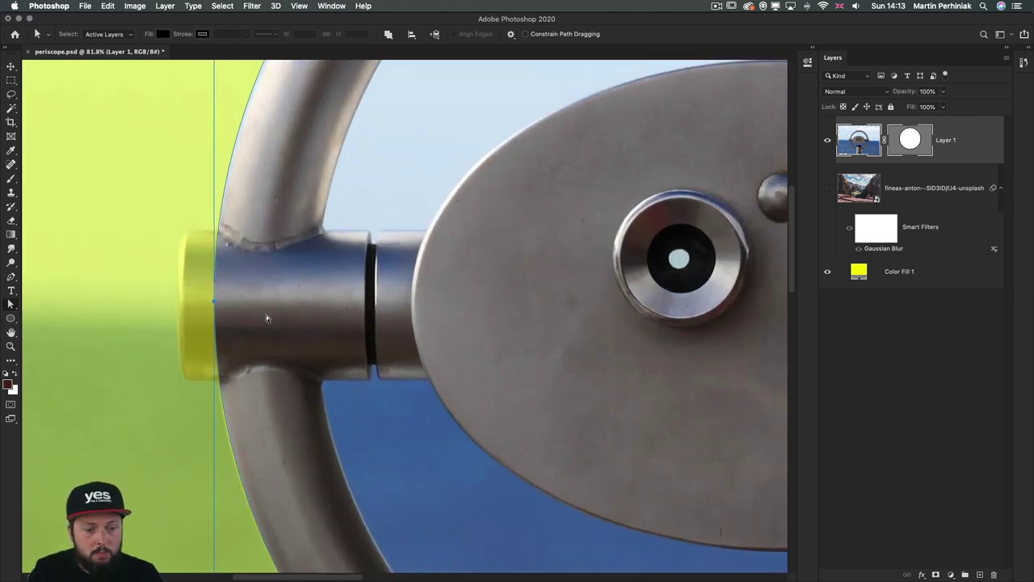
pyautogui.moveTo(255, 373); pyautogui.dragTo(274, 205)
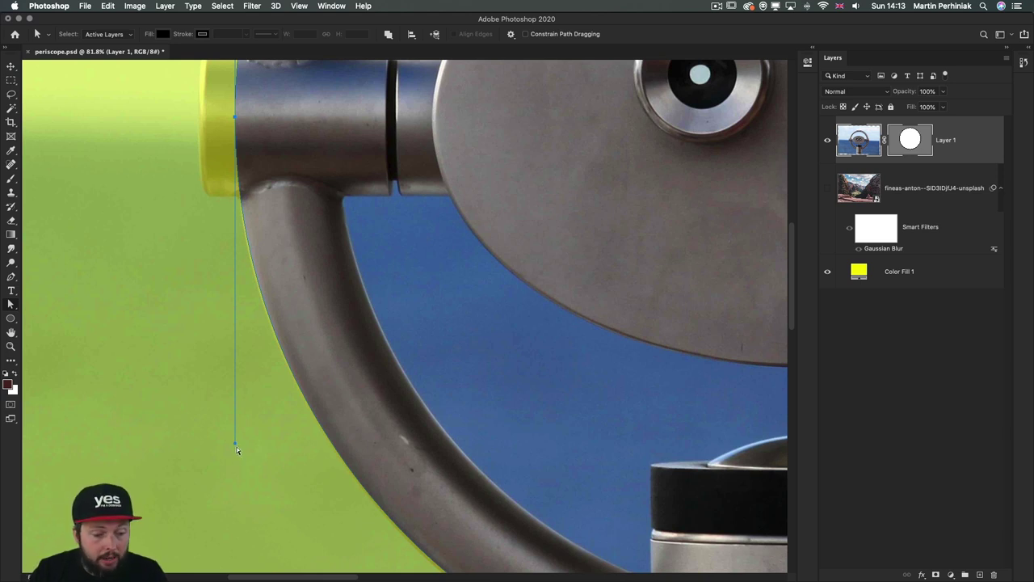
pyautogui.moveTo(235, 443)
pyautogui.mouseDown()
pyautogui.moveTo(233, 458)
pyautogui.moveTo(236, 450)
pyautogui.mouseUp()
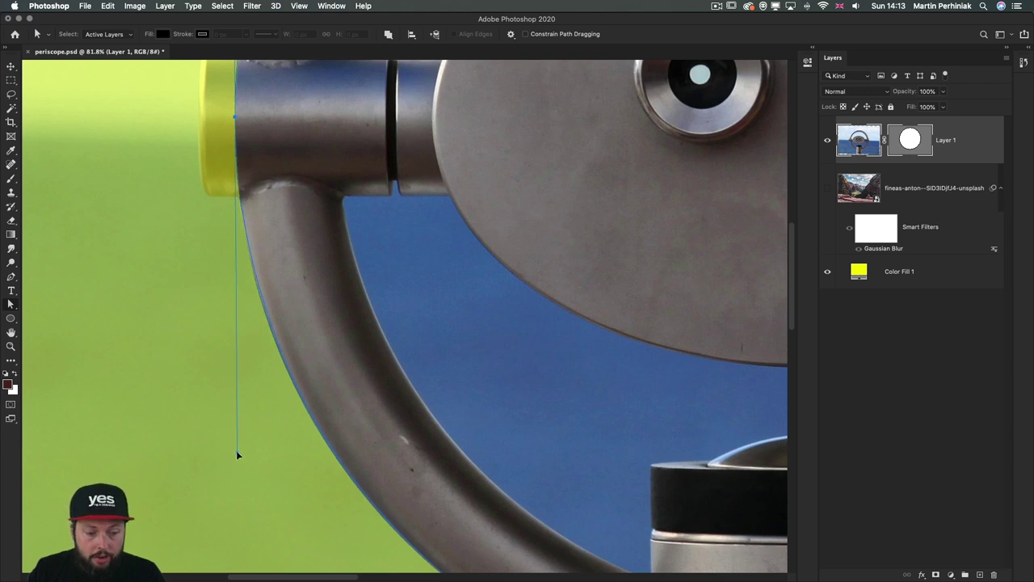
pyautogui.moveTo(338, 429); pyautogui.dragTo(278, 351)
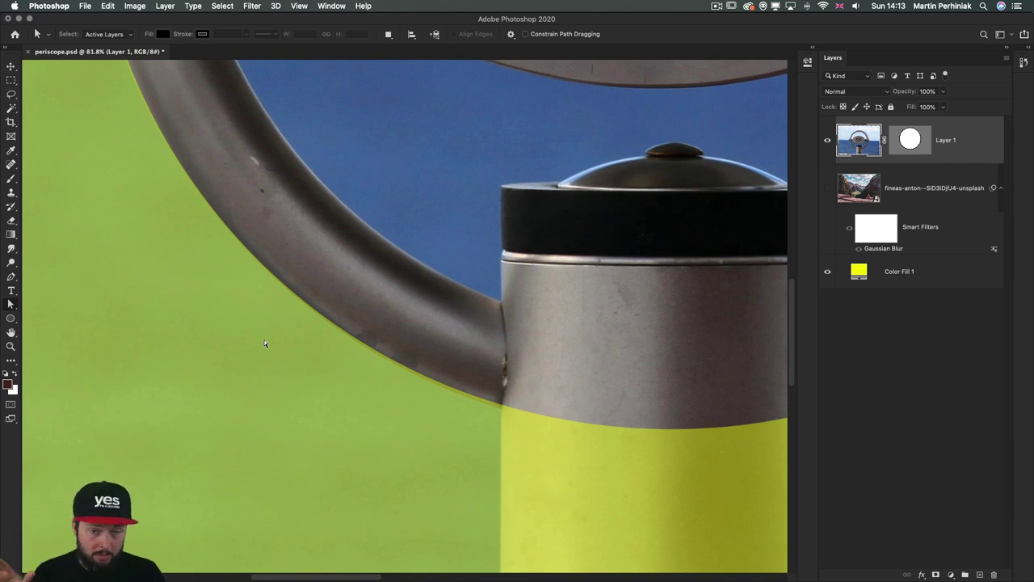
# Inspect the masked ring with its path hidden and with the top anchor point's handles shown, leaving the path deselected
pyautogui.press('v')
pyautogui.scroll(-3, 367, 319)
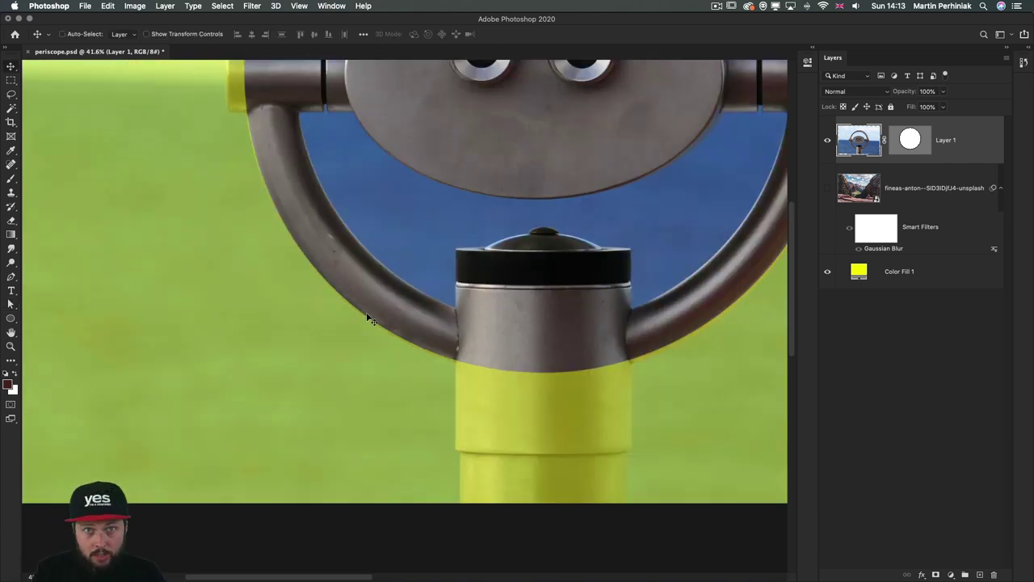
pyautogui.scroll(-1, 365, 312)
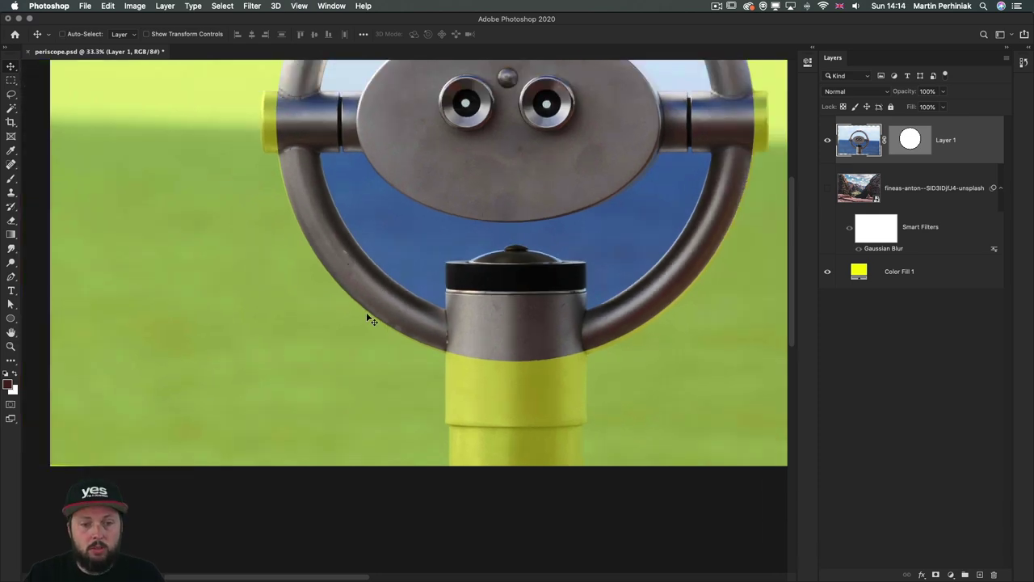
pyautogui.moveTo(575, 219); pyautogui.dragTo(483, 422)
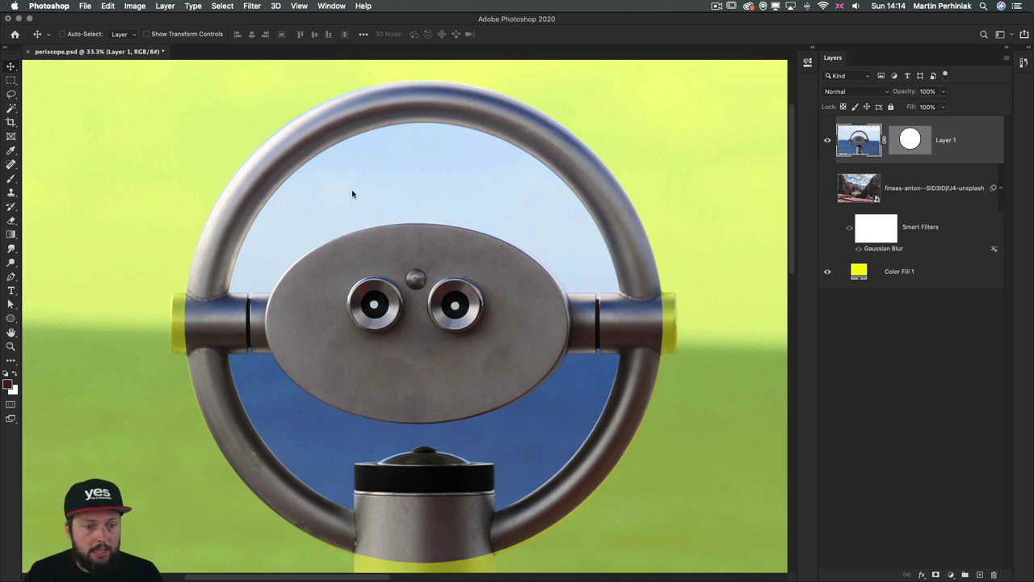
pyautogui.press('a')
pyautogui.hotkey('shift', 'a')
pyautogui.click(423, 81)
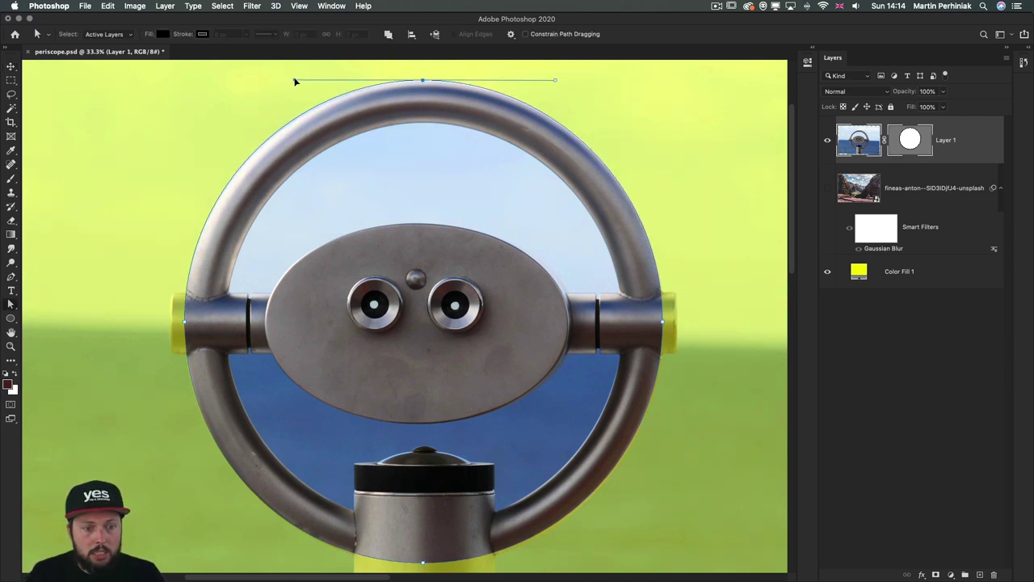
pyautogui.click(630, 120)
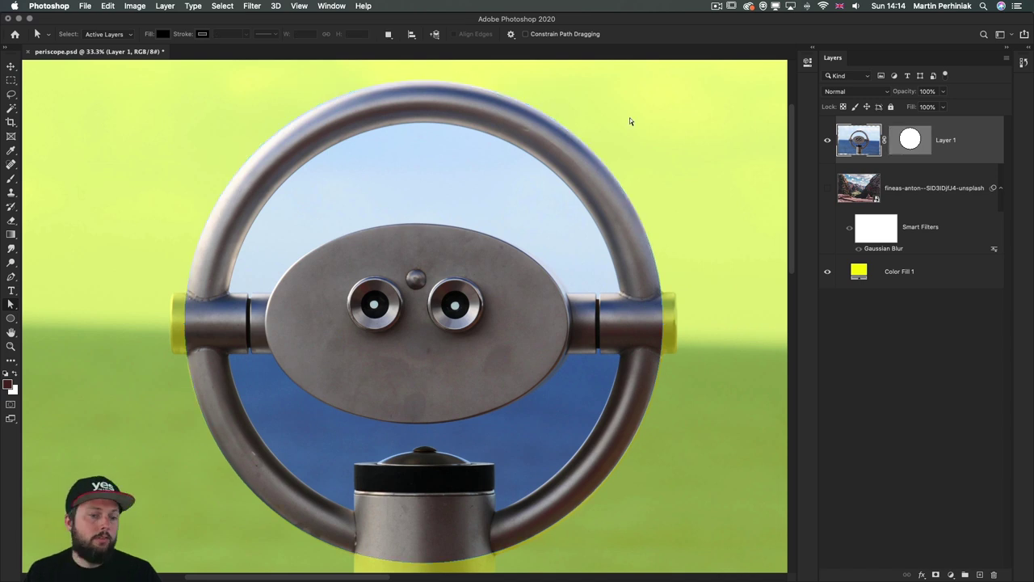
pyautogui.press('v')
pyautogui.moveTo(453, 258); pyautogui.dragTo(453, 254)
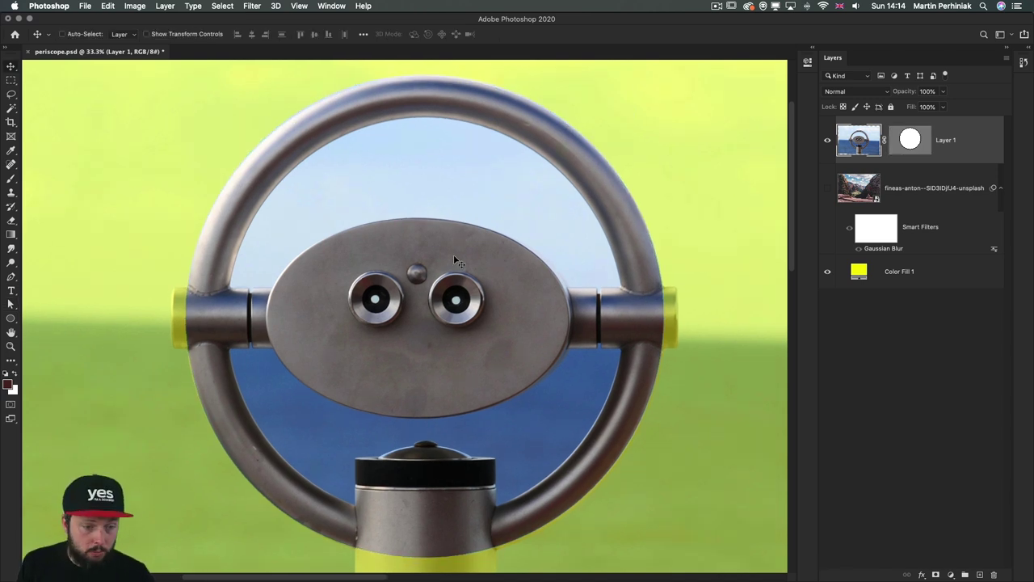
# Draw an ellipse over the ring's right side as a separate path, and transfer it into Layer 1's vector mask by cut and paste
pyautogui.click(10, 318)
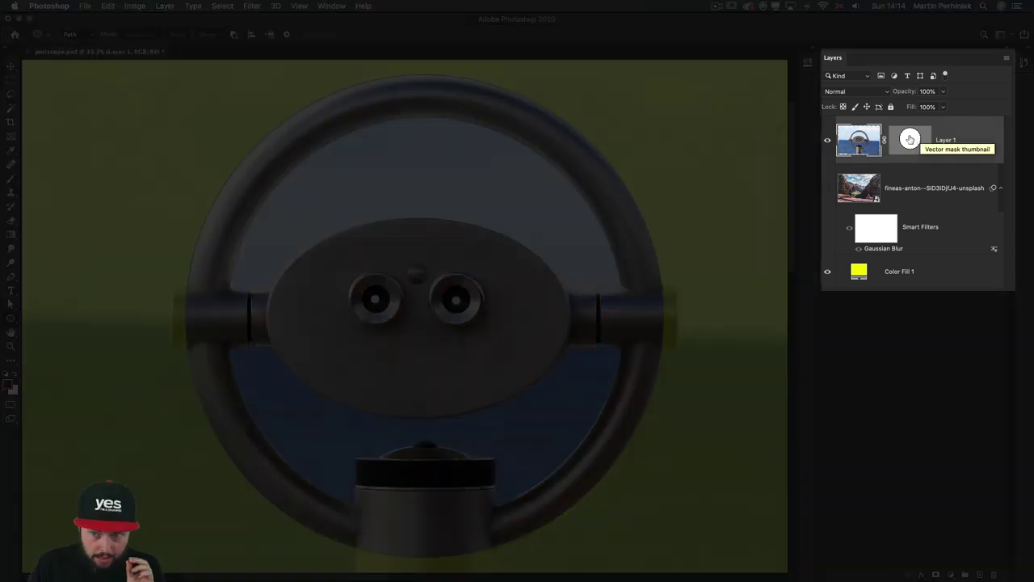
pyautogui.click(910, 139)
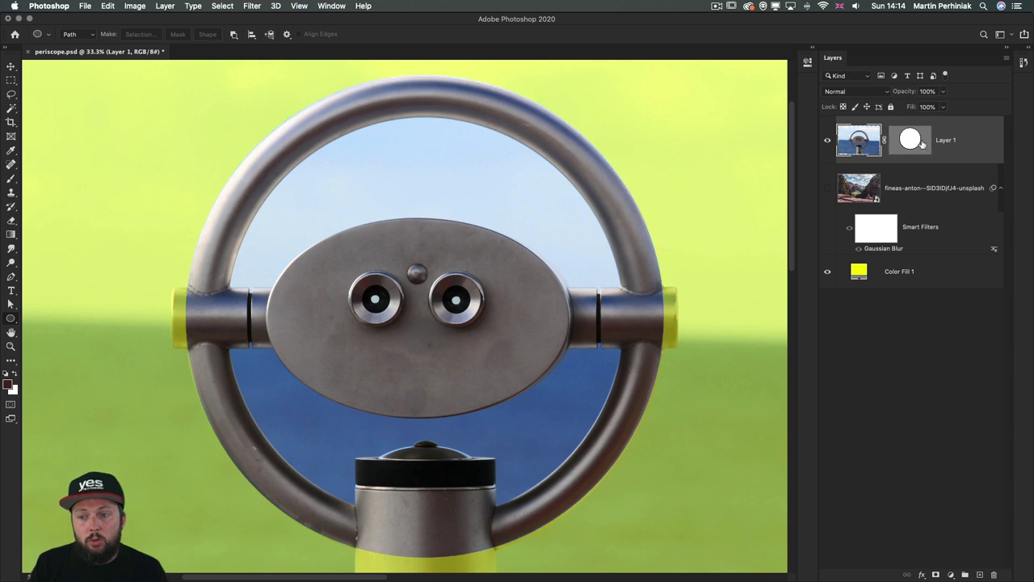
pyautogui.moveTo(428, 147); pyautogui.dragTo(693, 368)
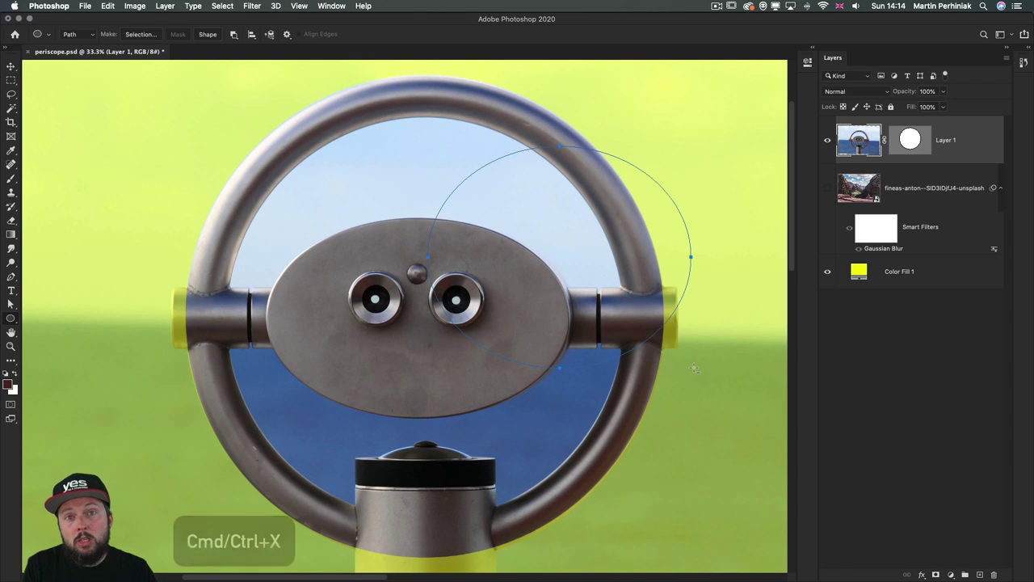
pyautogui.press('super+x')
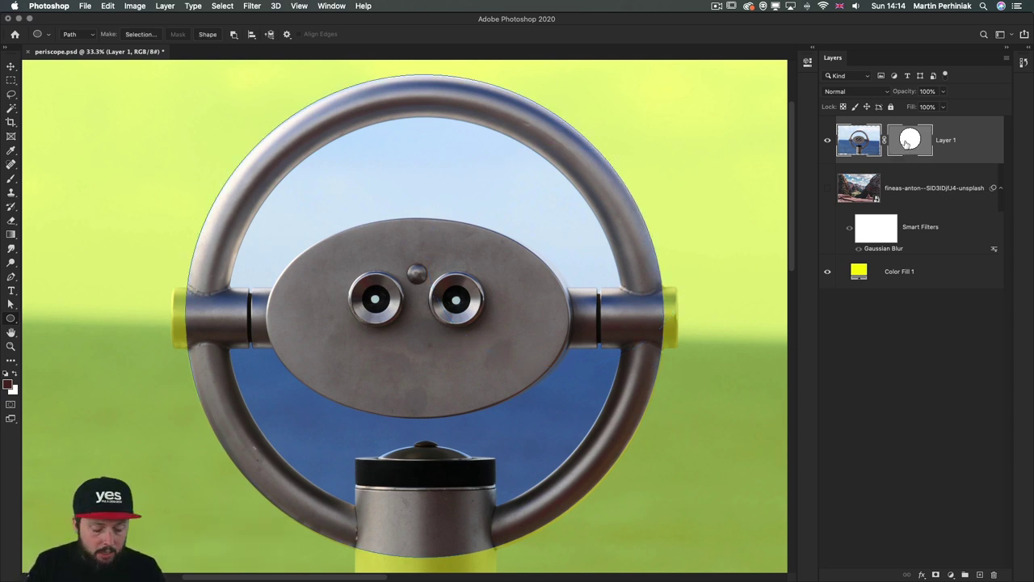
pyautogui.press('super+v')
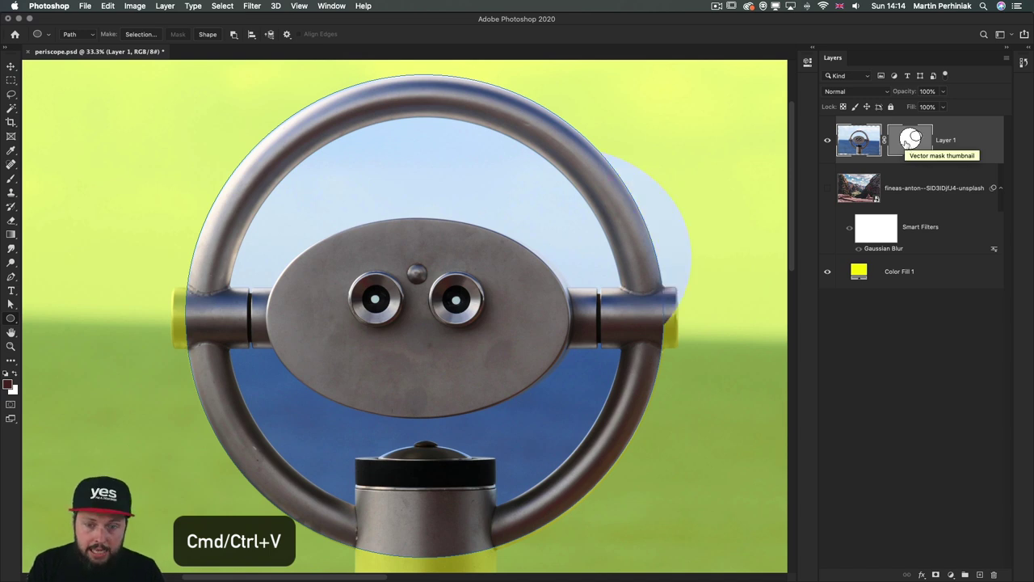
# Move the pasted ellipse on the vector mask up and to the right, and delete it
pyautogui.press('a')
pyautogui.moveTo(647, 201); pyautogui.dragTo(693, 163)
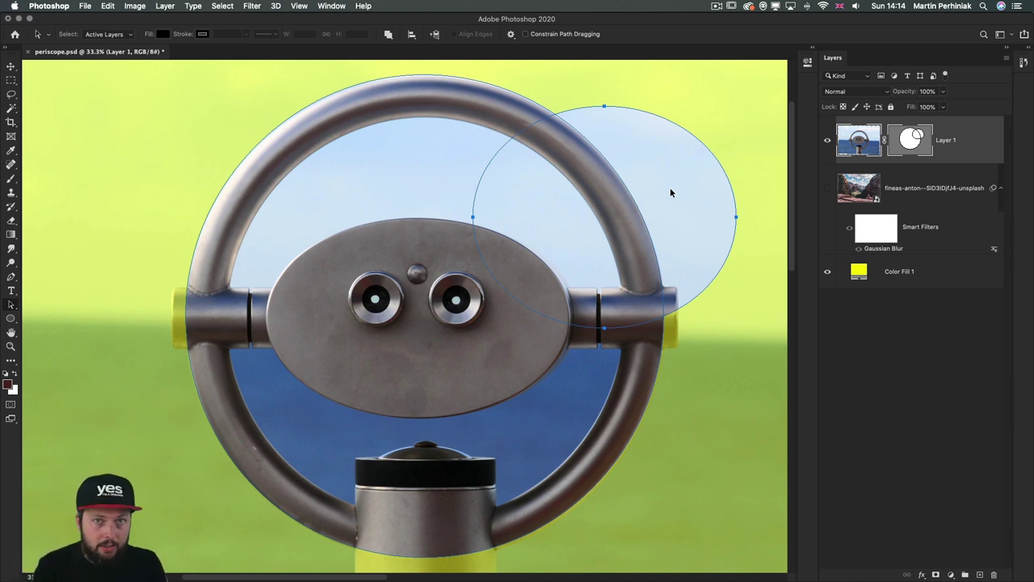
pyautogui.press('Return')
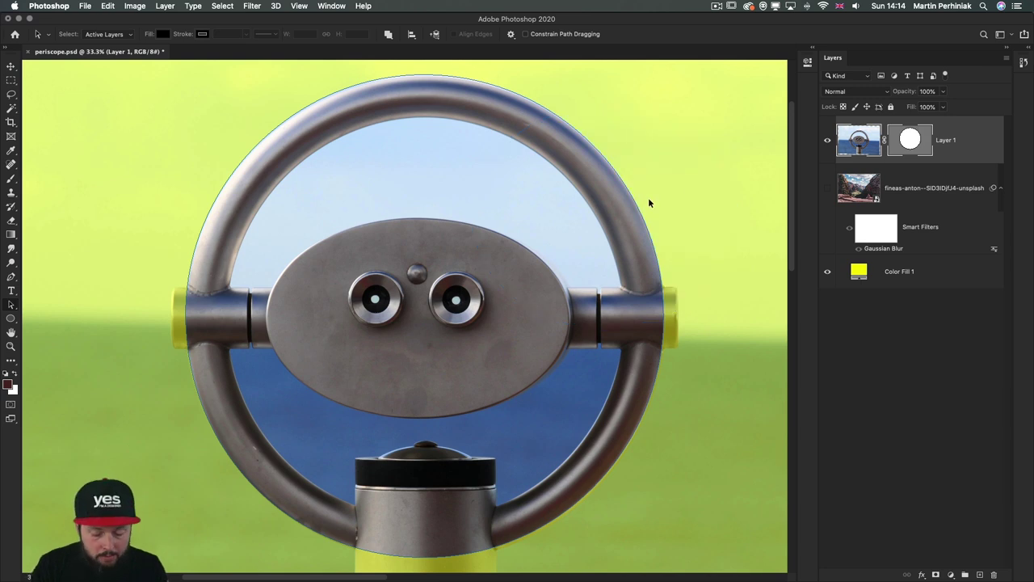
# Draw an ellipse over the ring's inner opening on Layer 1's vector mask, using the Ellipse tool with Subtract Front Shape
pyautogui.press('u')
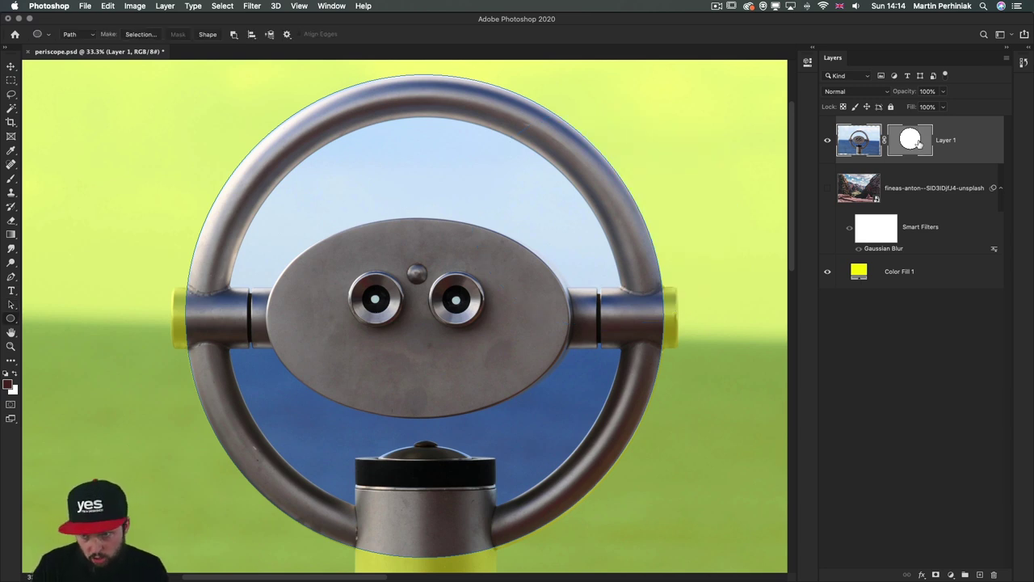
pyautogui.click(232, 35)
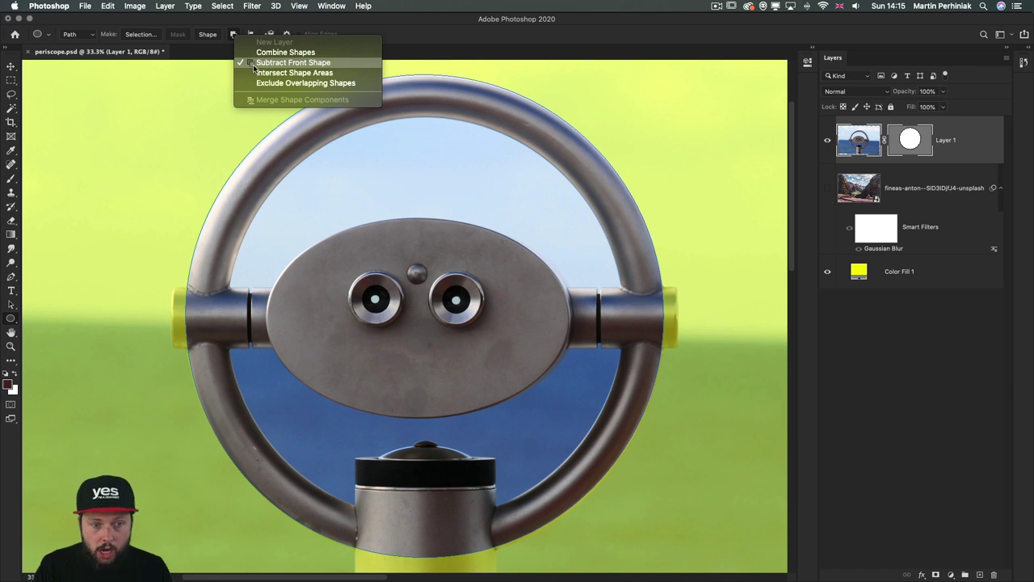
pyautogui.click(284, 53)
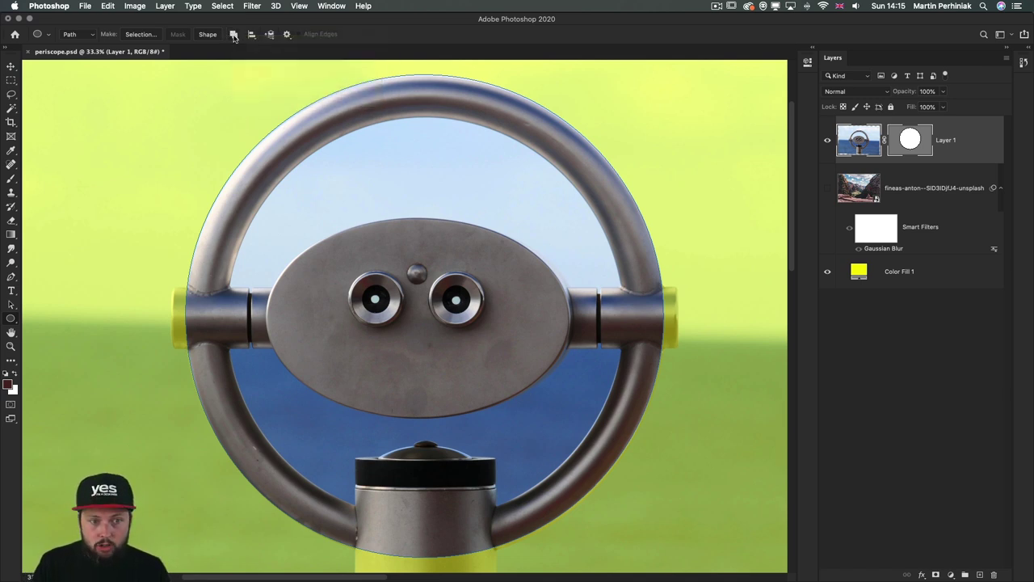
pyautogui.click(233, 35)
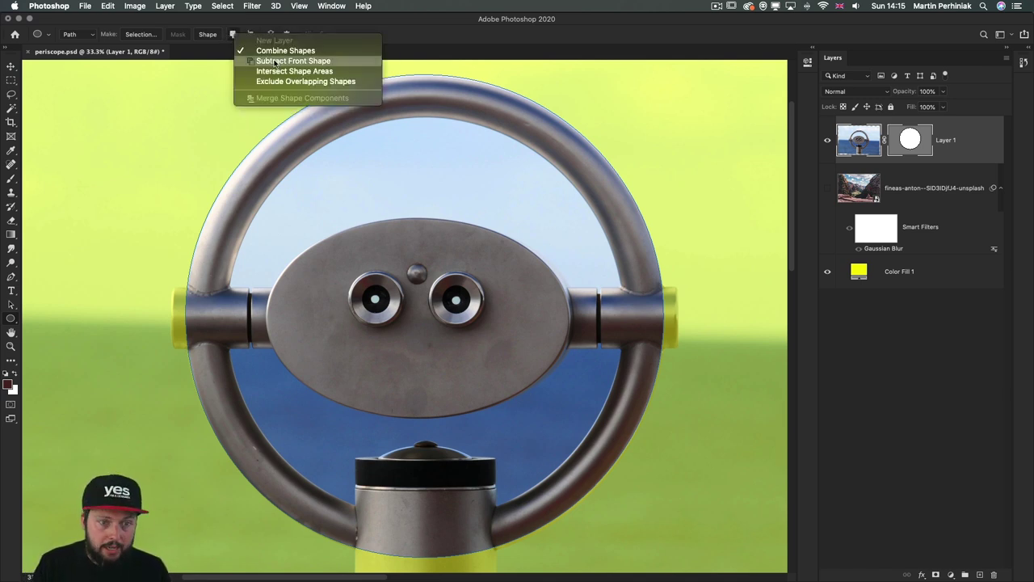
pyautogui.click(274, 62)
pyautogui.moveTo(272, 154); pyautogui.dragTo(617, 498)
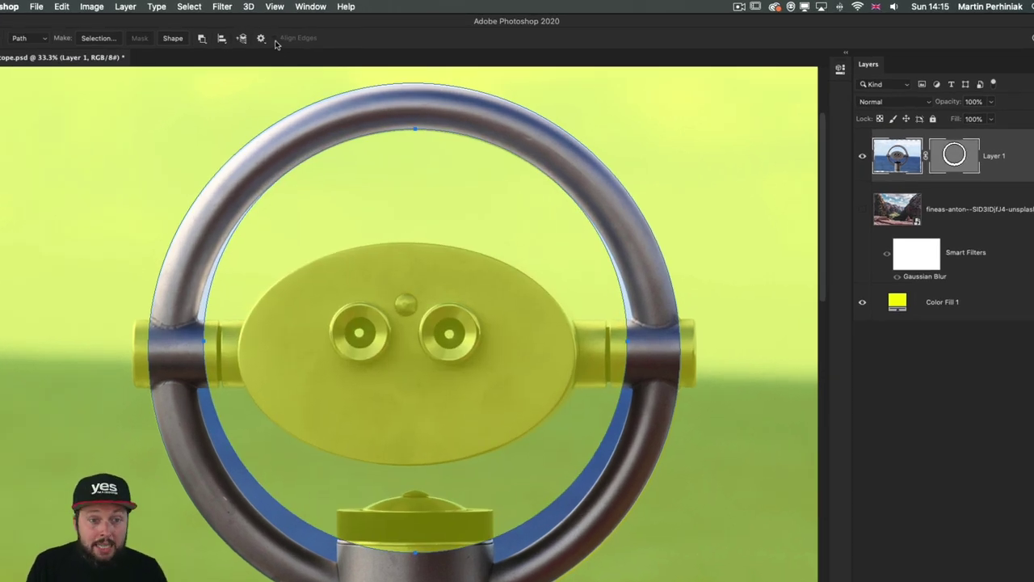
# Set the on-screen path display to Light Red with a thickness of 2 px
pyautogui.click(261, 39)
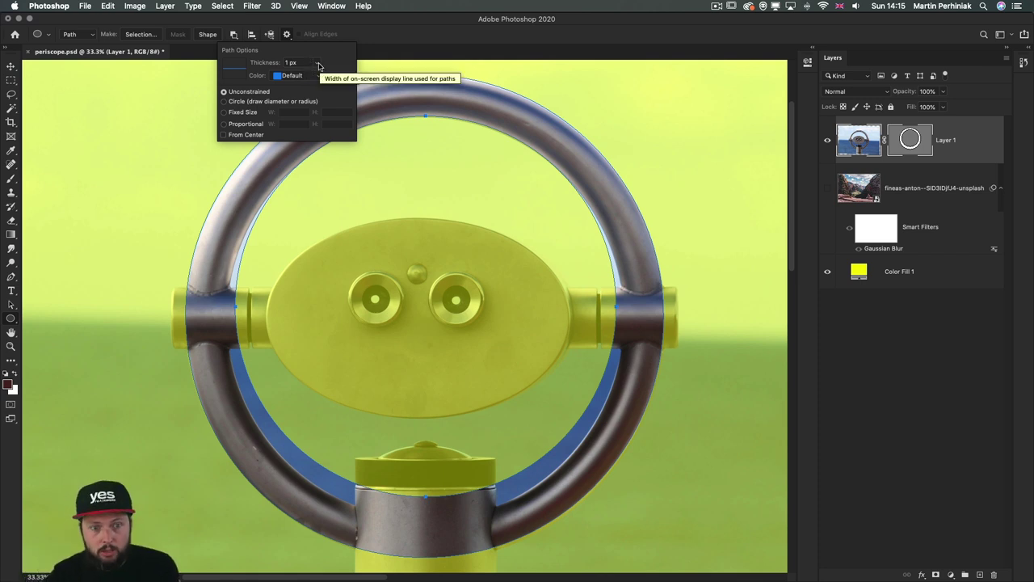
pyautogui.click(314, 76)
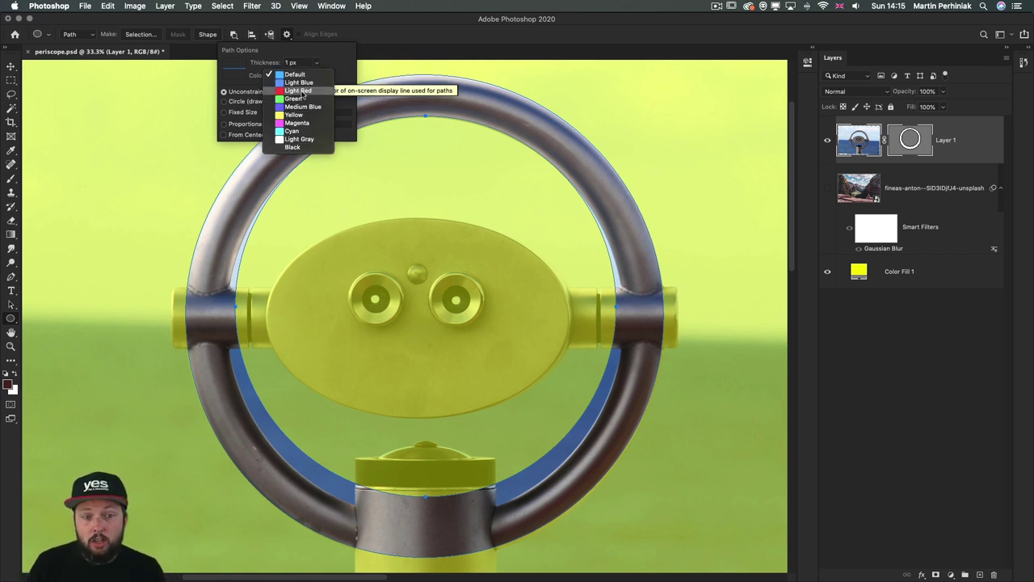
pyautogui.click(303, 92)
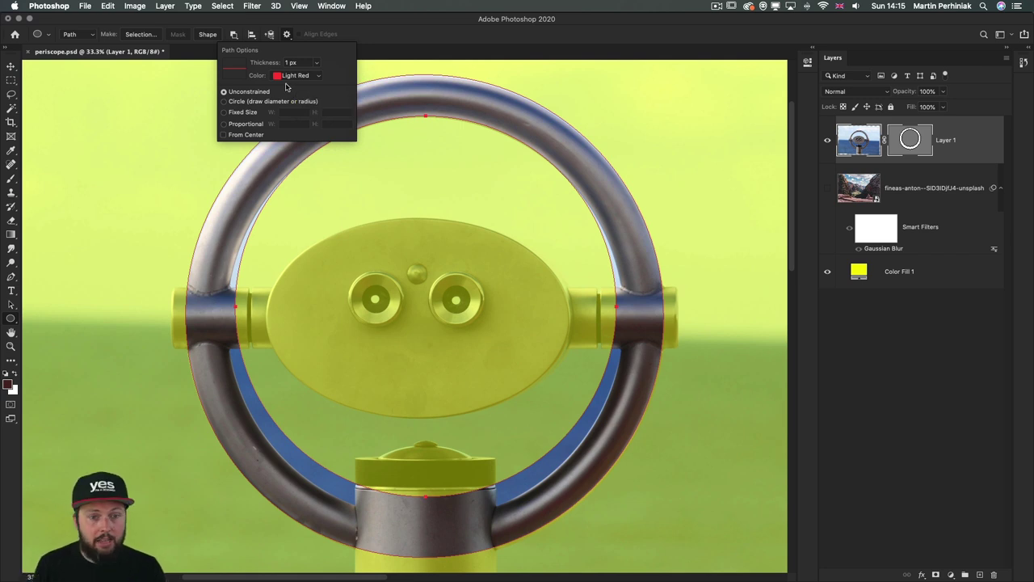
pyautogui.click(321, 64)
pyautogui.click(302, 113)
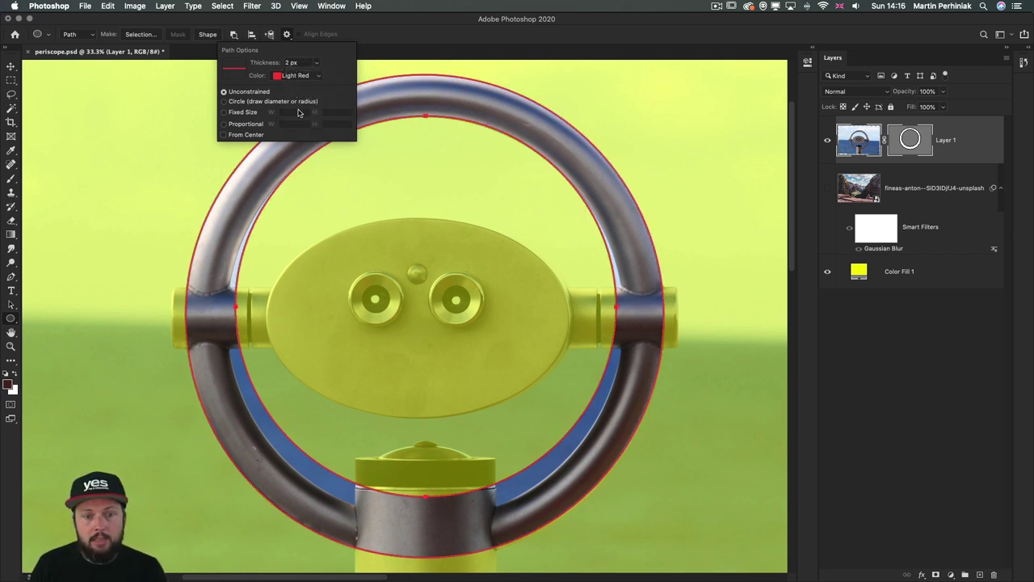
pyautogui.click(353, 24)
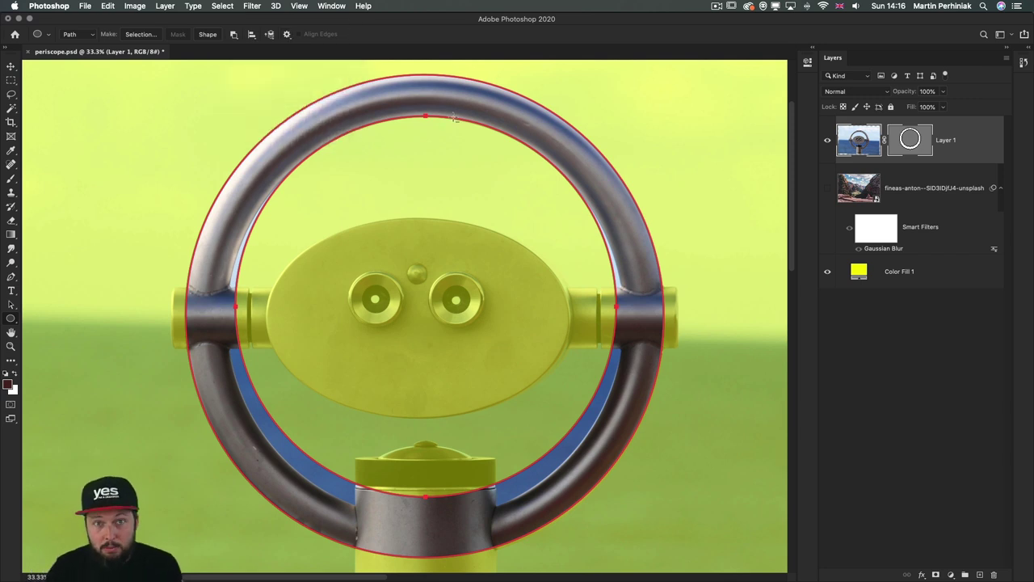
# Undo the inner ellipse, redraw it to fit the ring's inner edge, and check that its path operation is Subtract Front Shape
pyautogui.hotkey('ctrl', 'z')
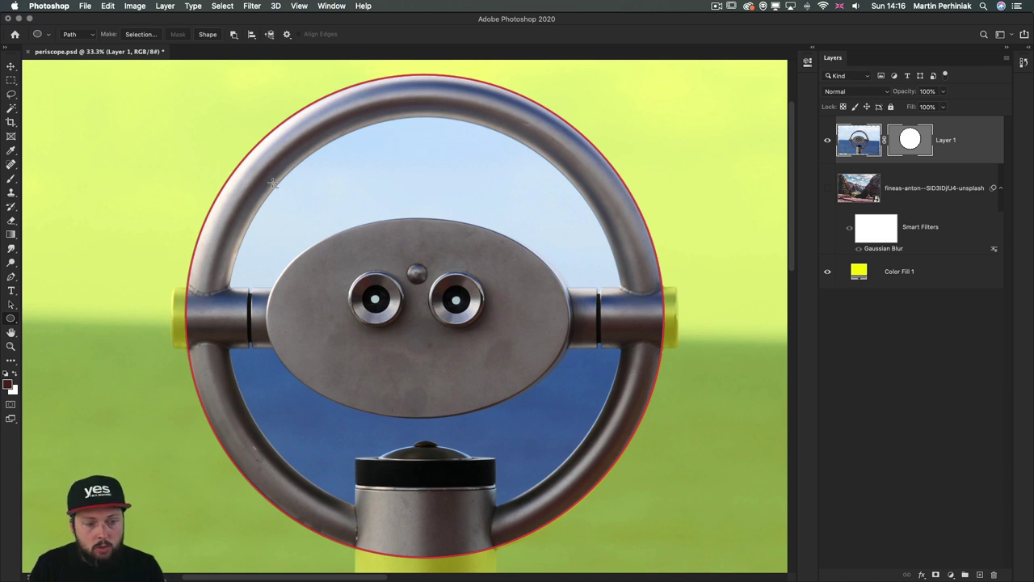
pyautogui.moveTo(291, 155); pyautogui.dragTo(624, 520)
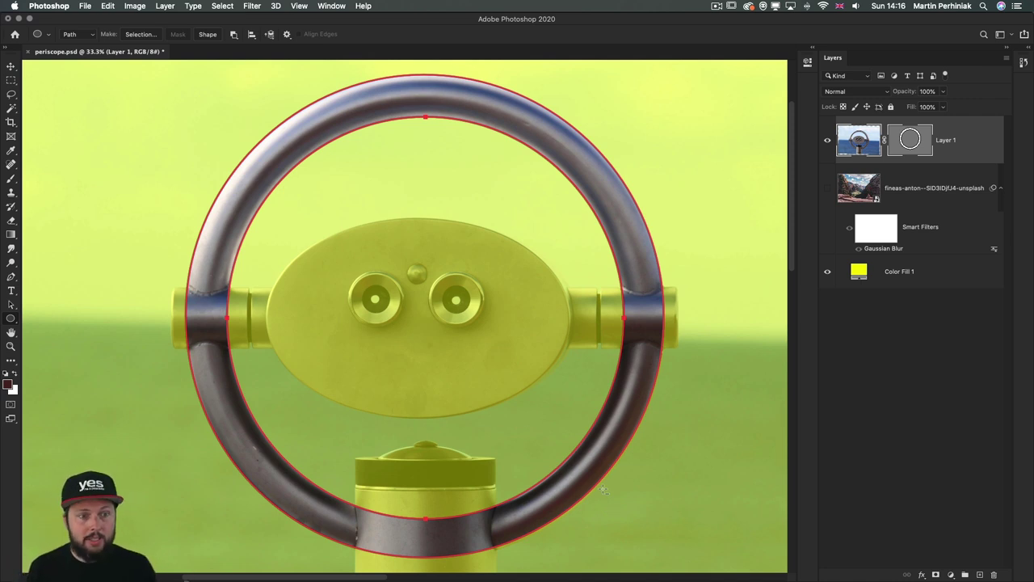
pyautogui.click(233, 34)
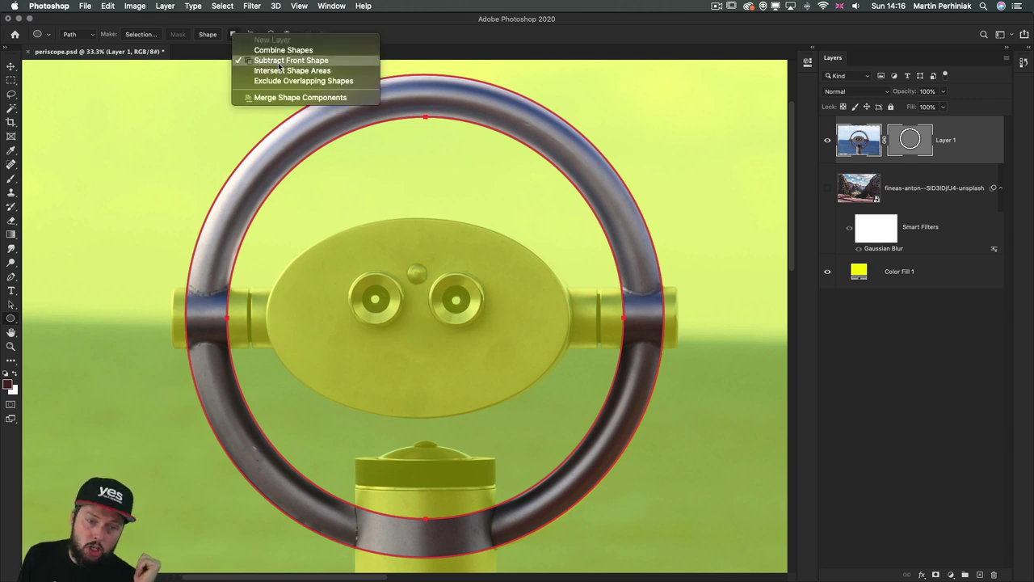
pyautogui.click(447, 29)
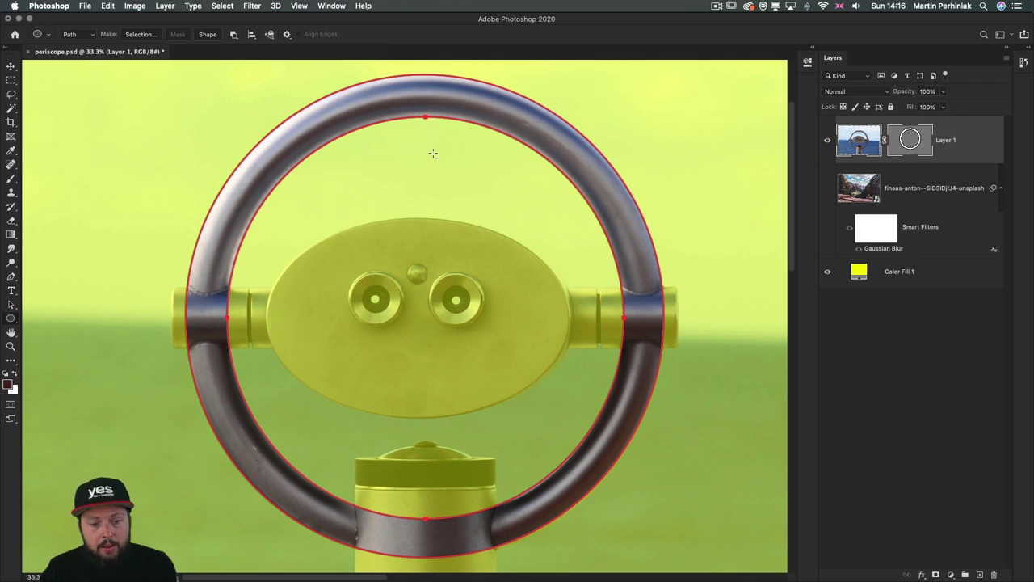
# Switch to the Rounded Rectangle tool, try Combine Shapes on the selected inner ellipse, and restore the ellipse's subtraction
pyautogui.rightClick(11, 317)
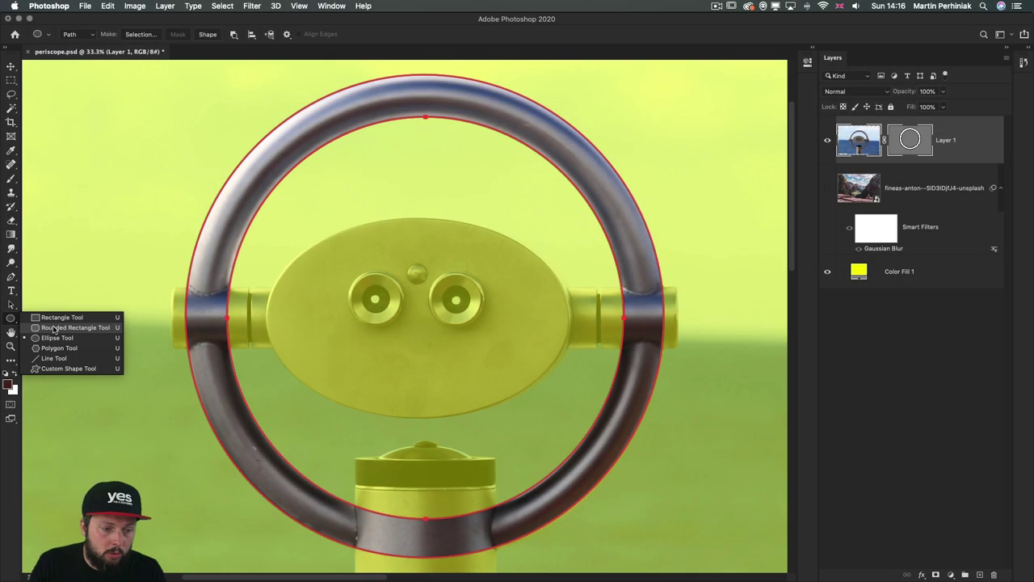
pyautogui.click(52, 327)
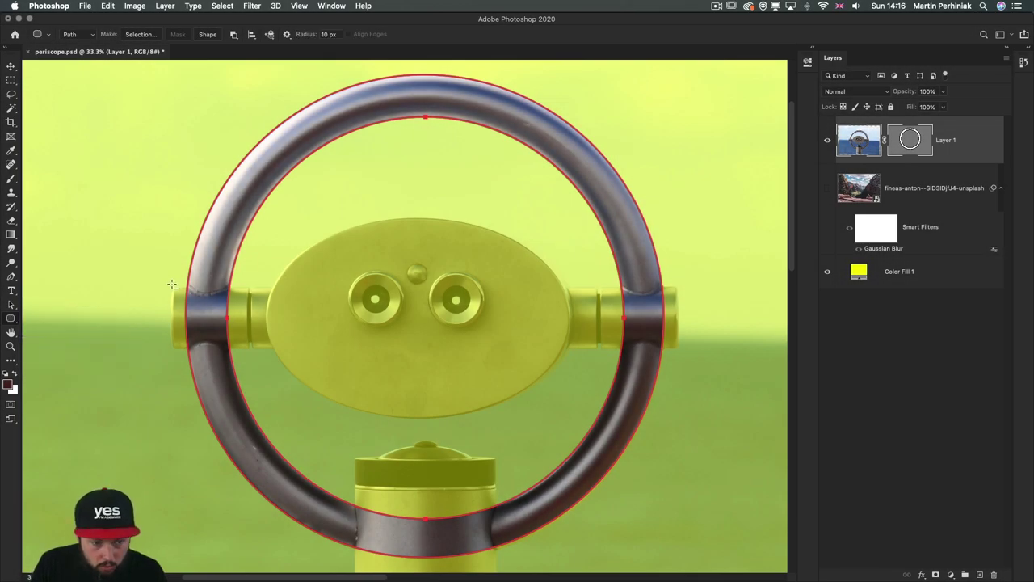
pyautogui.click(231, 35)
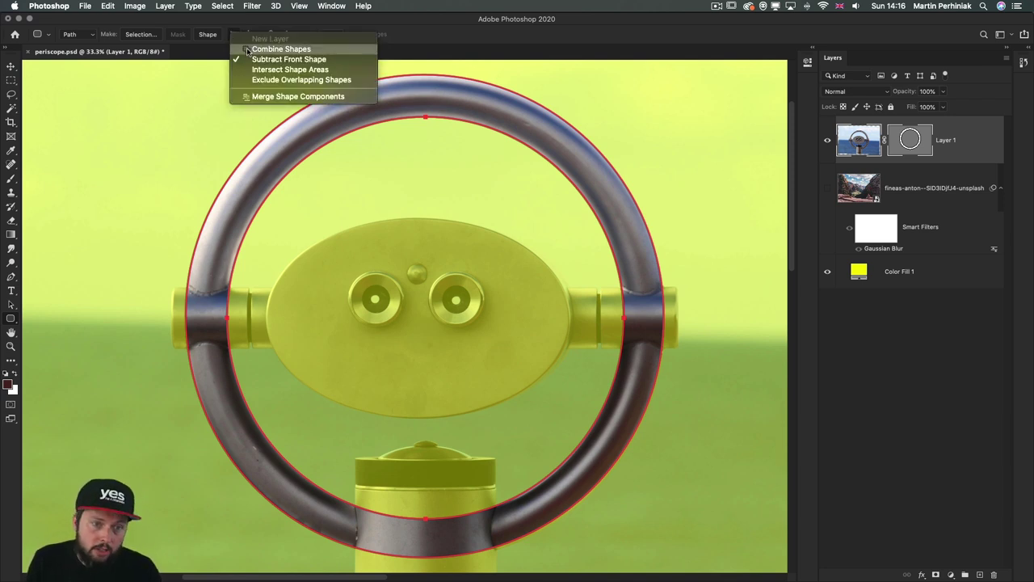
pyautogui.click(247, 50)
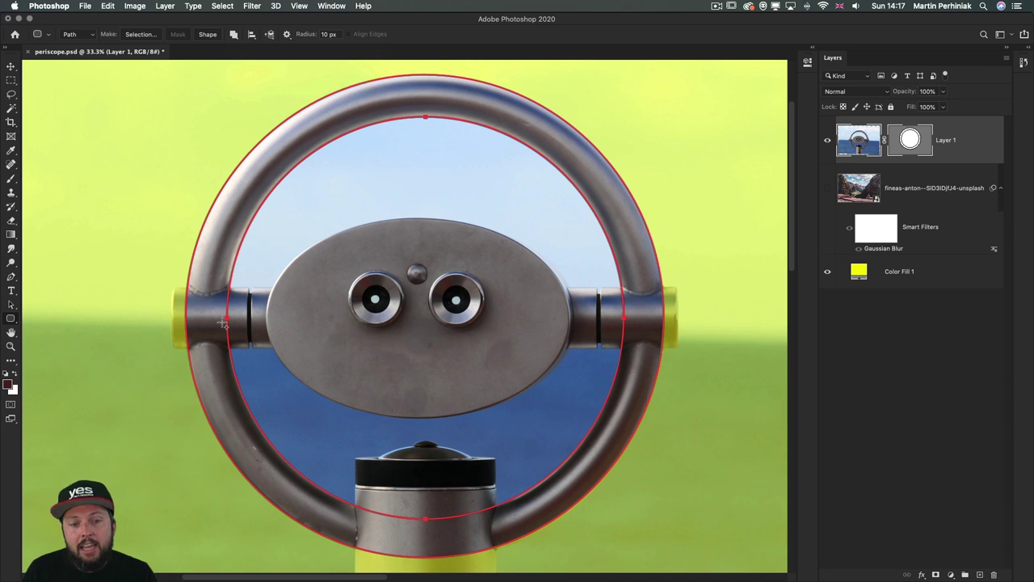
pyautogui.press('super+i')
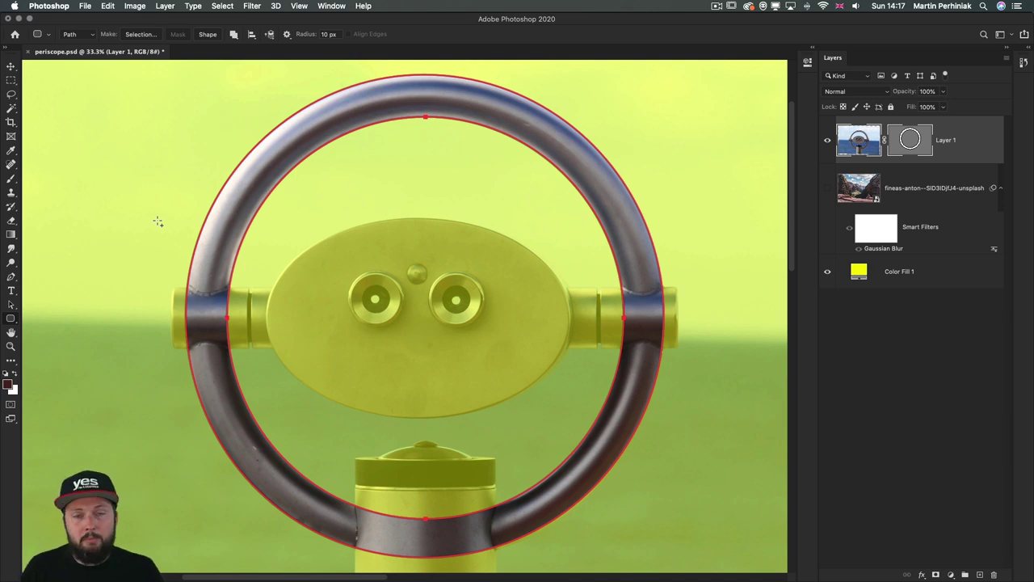
# Deselect the ellipse, reactivate Layer 1's vector mask, and draw a Combine Shapes rounded rectangle about 2822 × 344 px over the horizontal bar
pyautogui.press('Return')
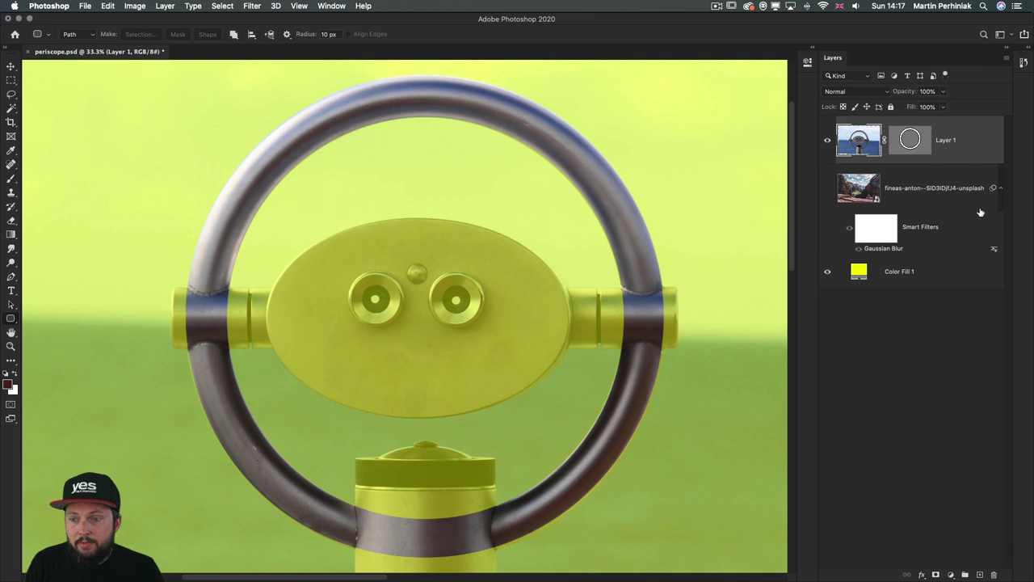
pyautogui.keyDown('super'); pyautogui.click(921, 140); pyautogui.keyUp('super')
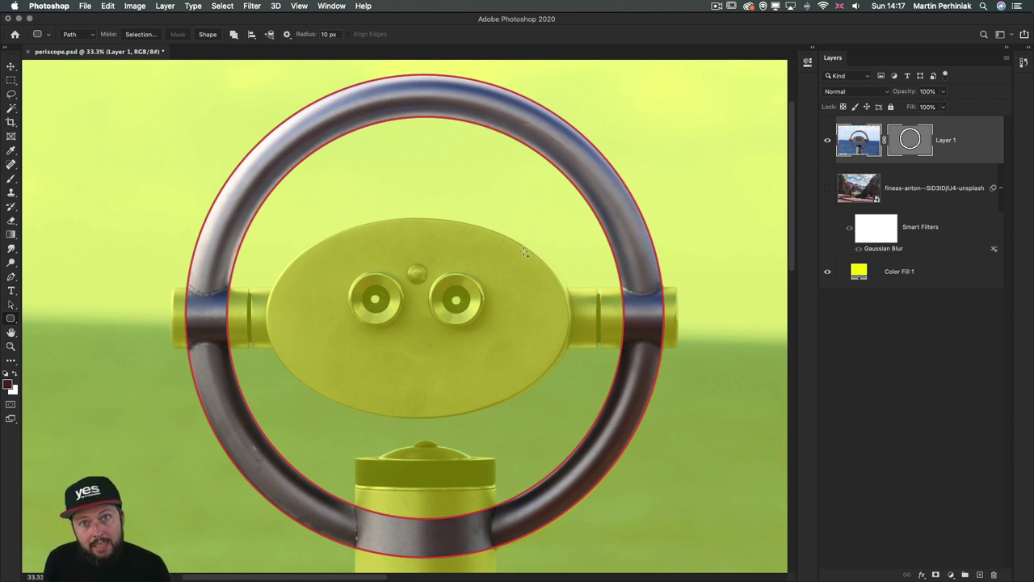
pyautogui.click(231, 36)
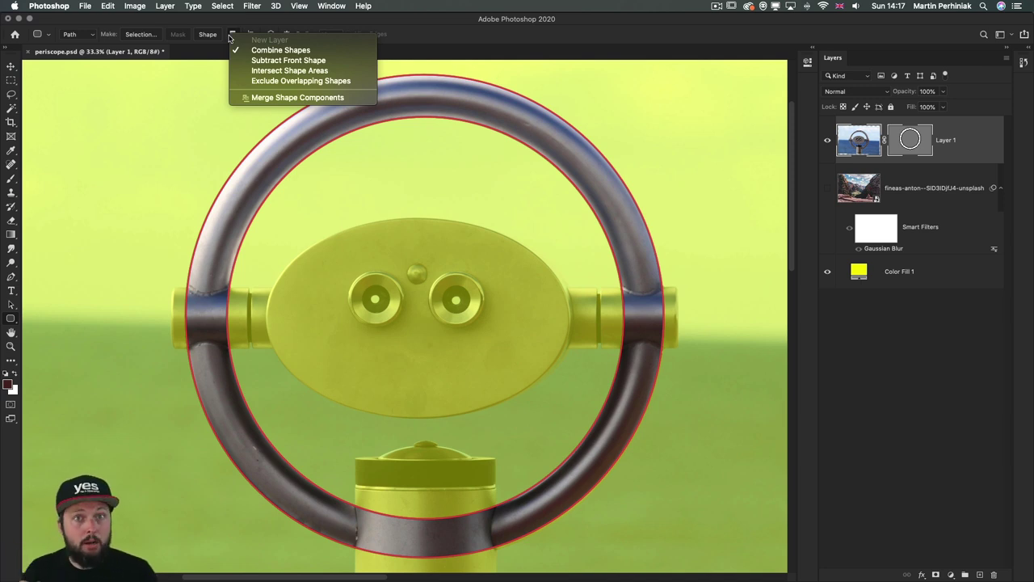
pyautogui.click(231, 29)
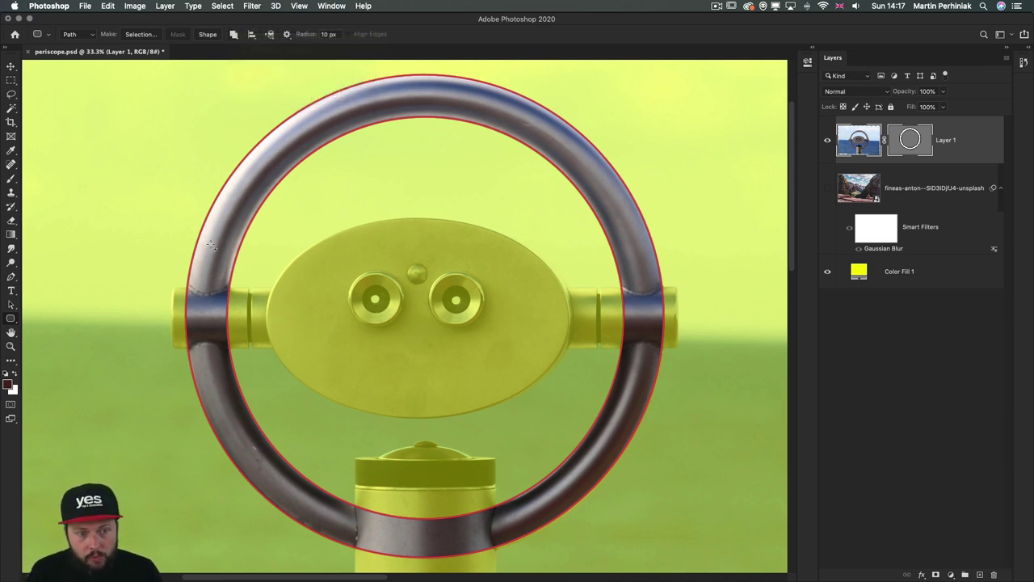
pyautogui.moveTo(173, 287); pyautogui.dragTo(678, 349)
# Set all four corner radii of the rounded rectangle to 22 px to match the rounding of the bar's left end
pyautogui.moveTo(145, 301); pyautogui.dragTo(240, 270)
pyautogui.hscroll(2, 246, 281)
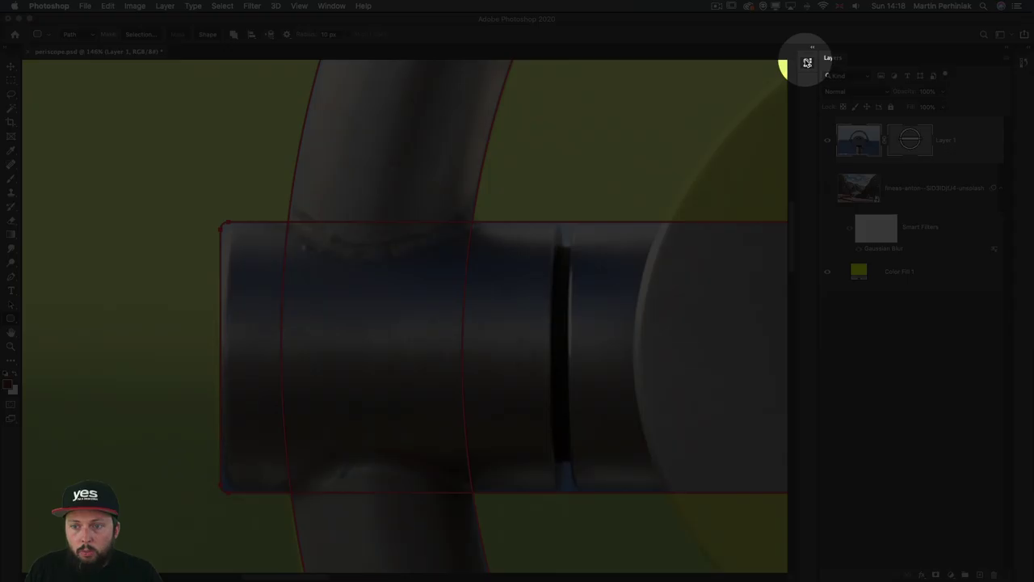
pyautogui.click(807, 62)
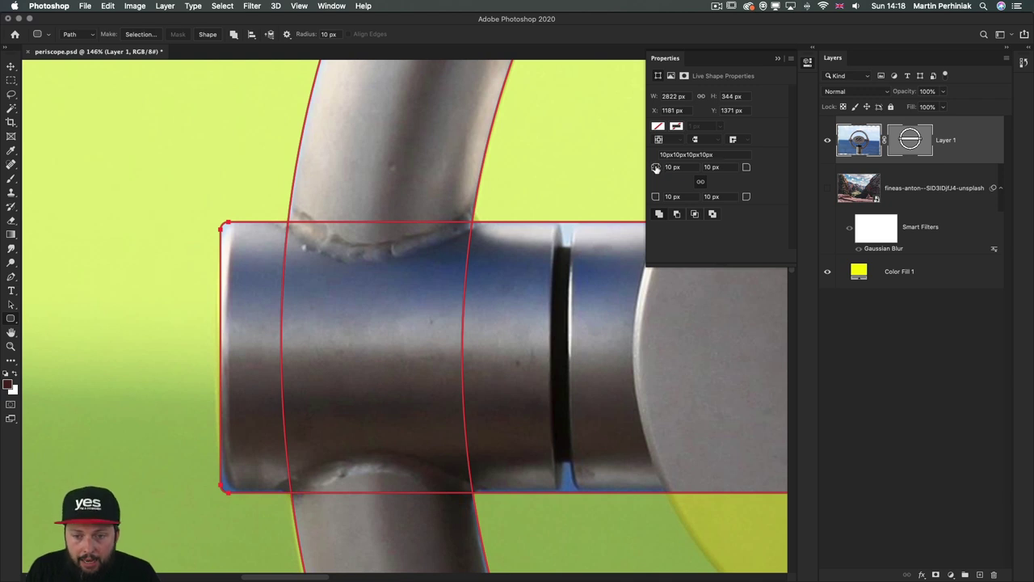
pyautogui.moveTo(656, 167)
pyautogui.mouseDown()
pyautogui.moveTo(667, 169)
pyautogui.moveTo(650, 169)
pyautogui.mouseUp()
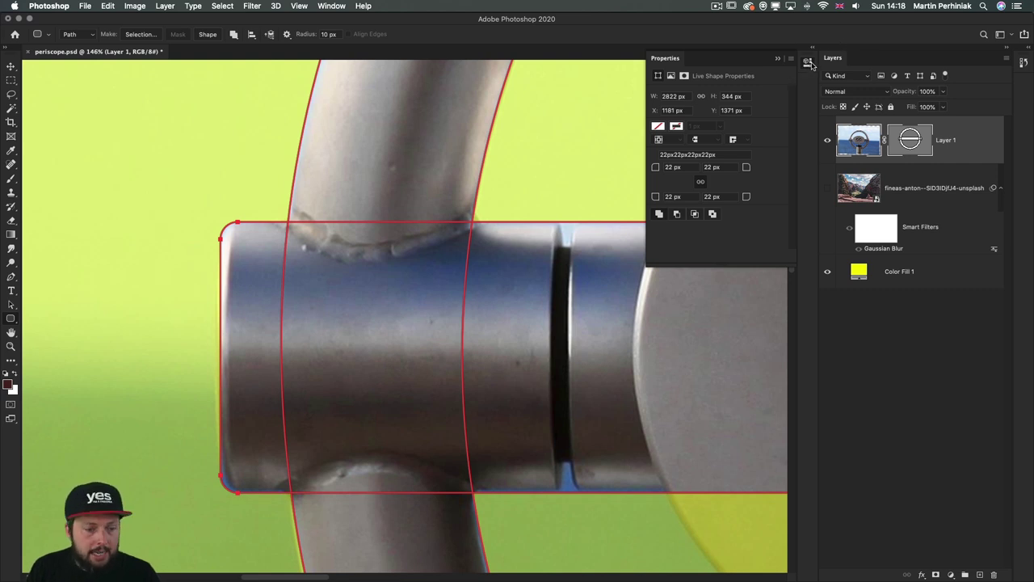
pyautogui.click(808, 63)
# Nudge the anchor points at the rounded rectangle's left end slightly to the right to sit on the bar's edge, and deselect them
pyautogui.press('a')
pyautogui.moveTo(212, 223); pyautogui.dragTo(248, 519)
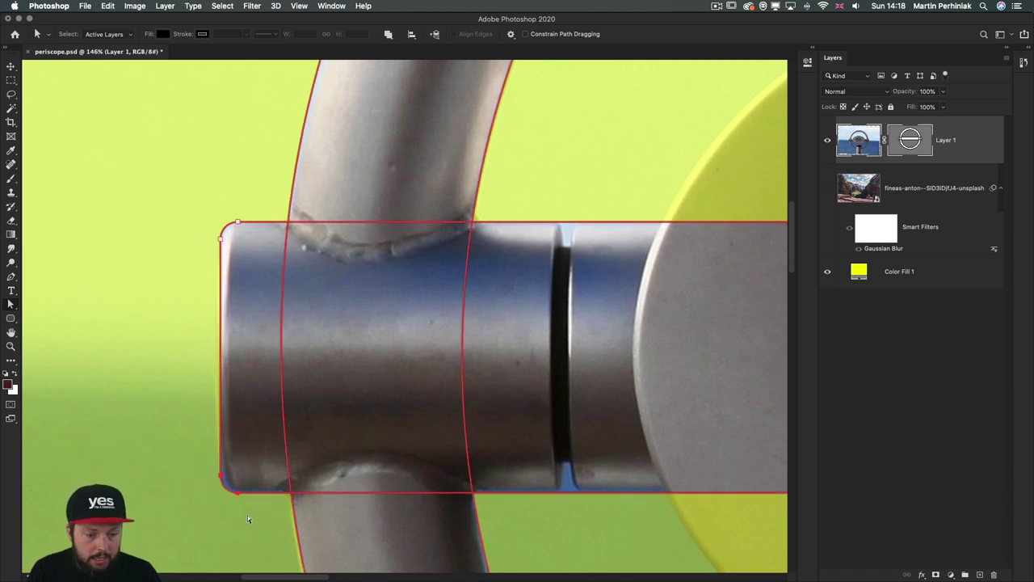
pyautogui.moveTo(212, 205); pyautogui.dragTo(258, 521)
pyautogui.press('Right')
pyautogui.press('Right')
pyautogui.press('Right')
pyautogui.press('Right')
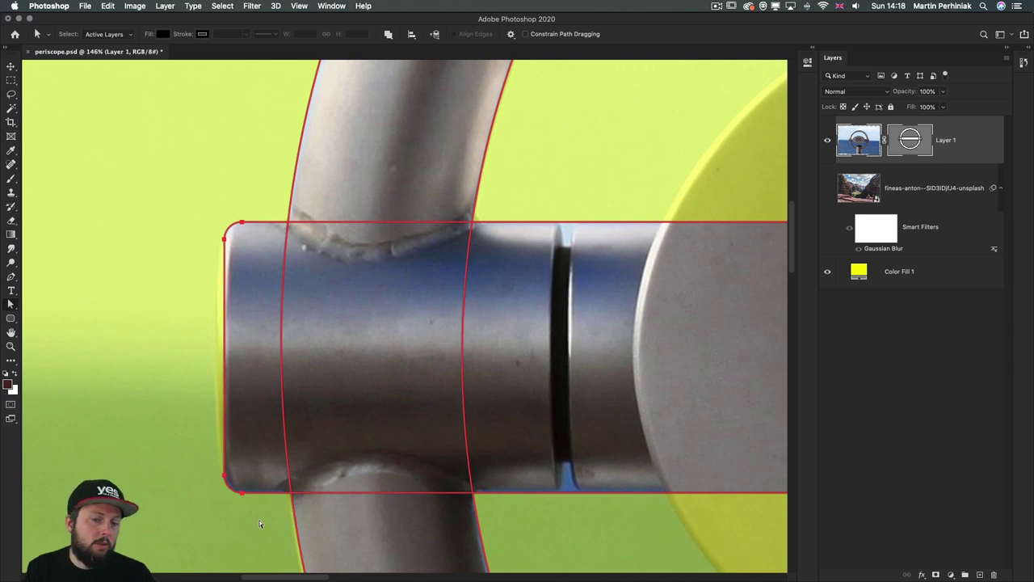
pyautogui.click(209, 472)
pyautogui.click(278, 314)
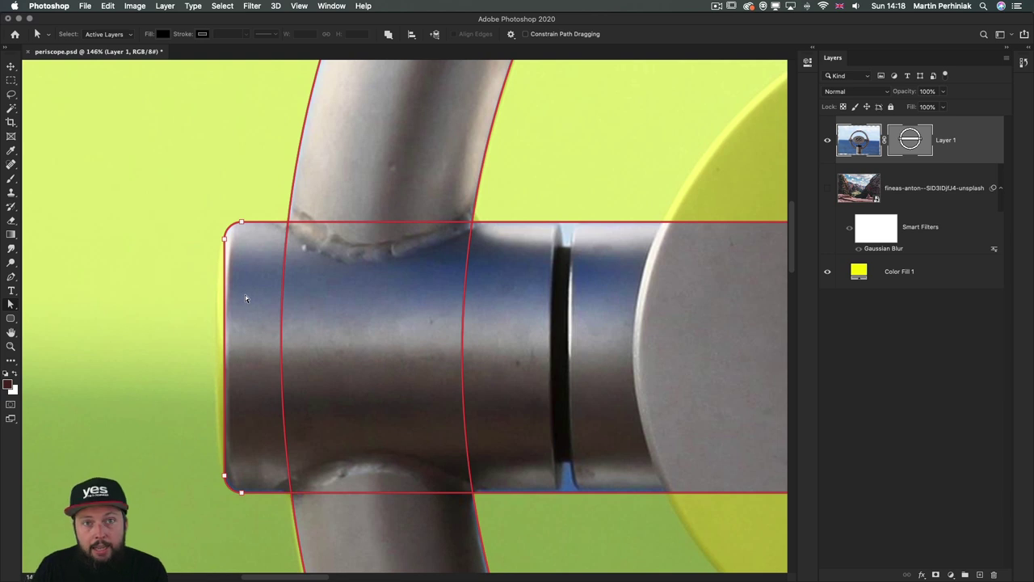
# Nudge the two lower anchor points at the rounded rectangle's right end slightly upward onto the bar's lower edge, and deselect them
pyautogui.press('p')
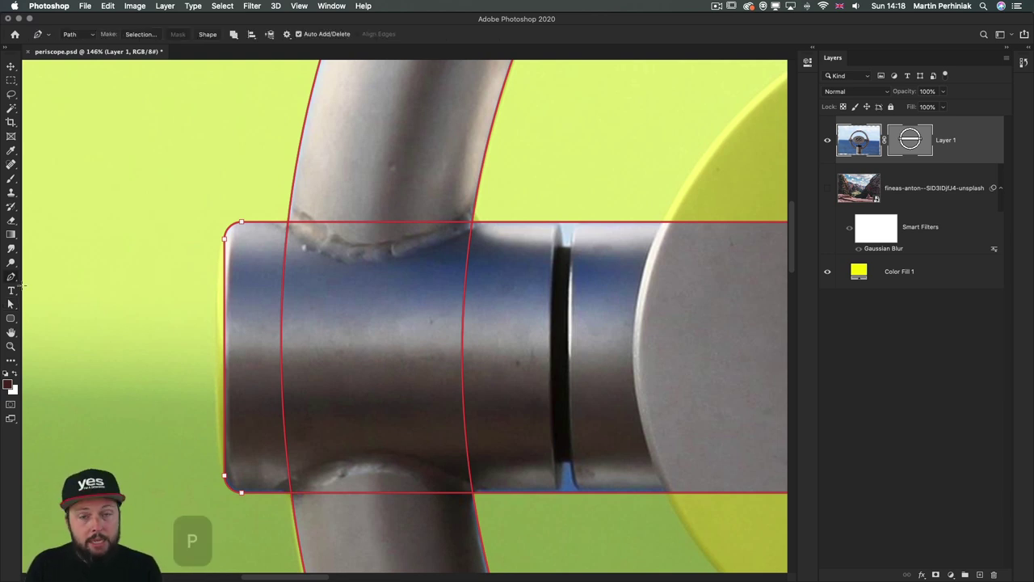
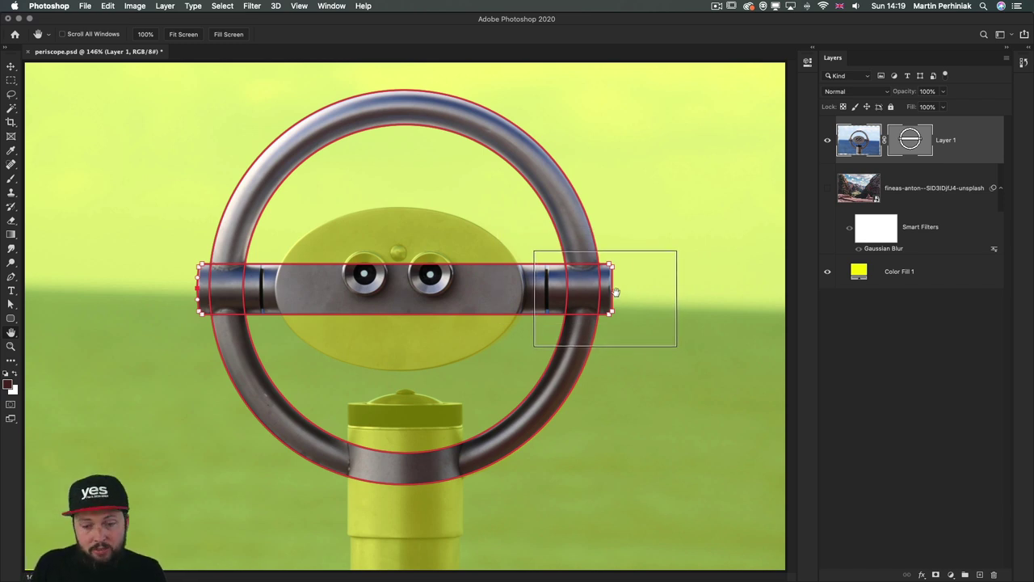
pyautogui.moveTo(614, 290); pyautogui.dragTo(615, 291)
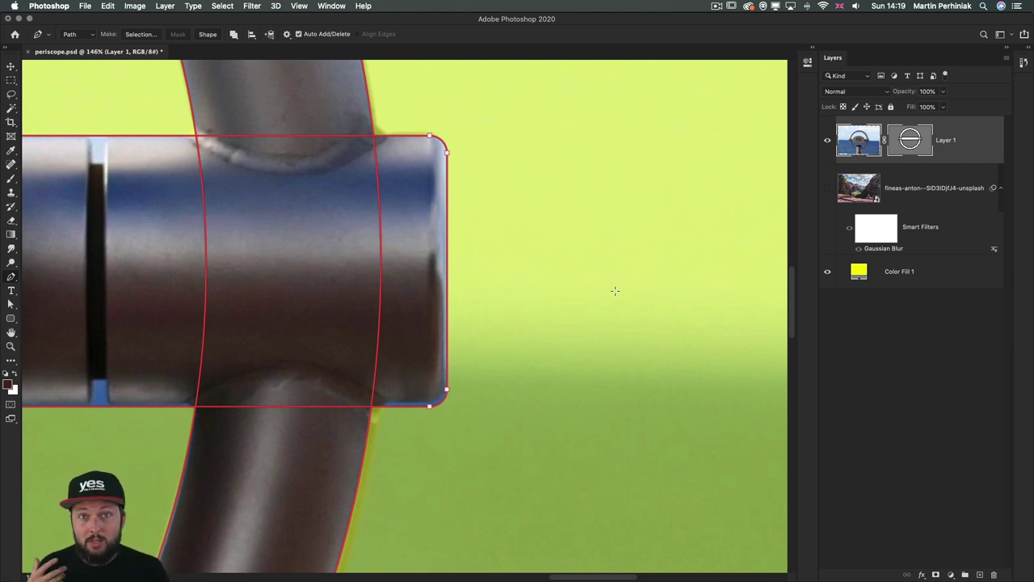
pyautogui.press('h')
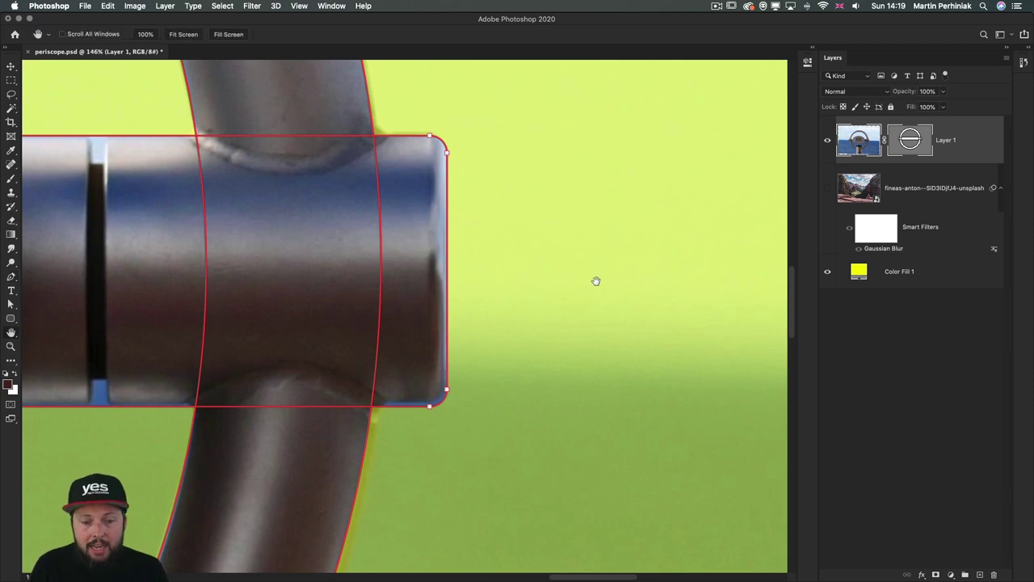
pyautogui.moveTo(595, 277); pyautogui.dragTo(629, 271)
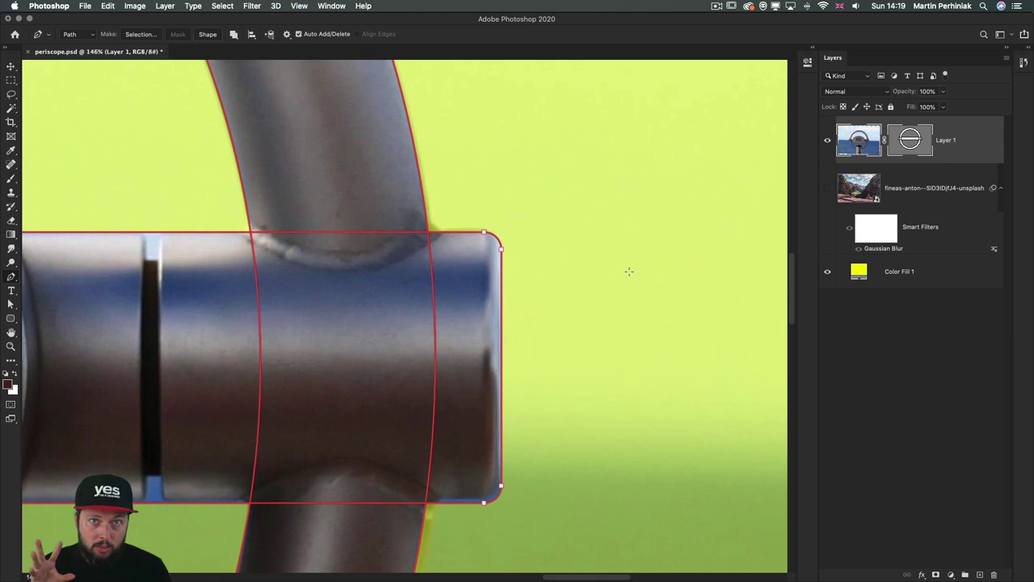
pyautogui.press('super+equal')
pyautogui.scroll(-5, 614, 250)
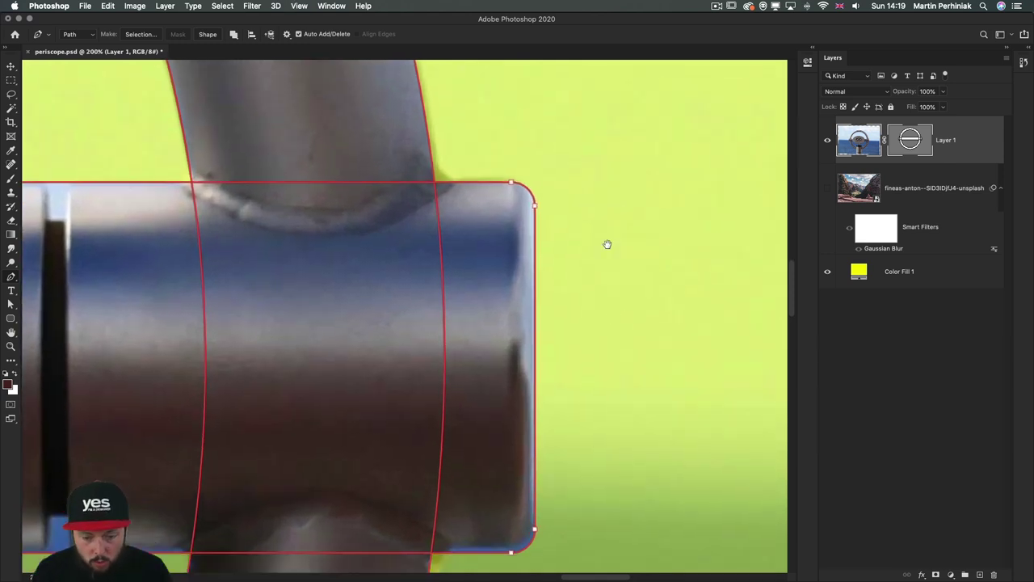
pyautogui.press('a')
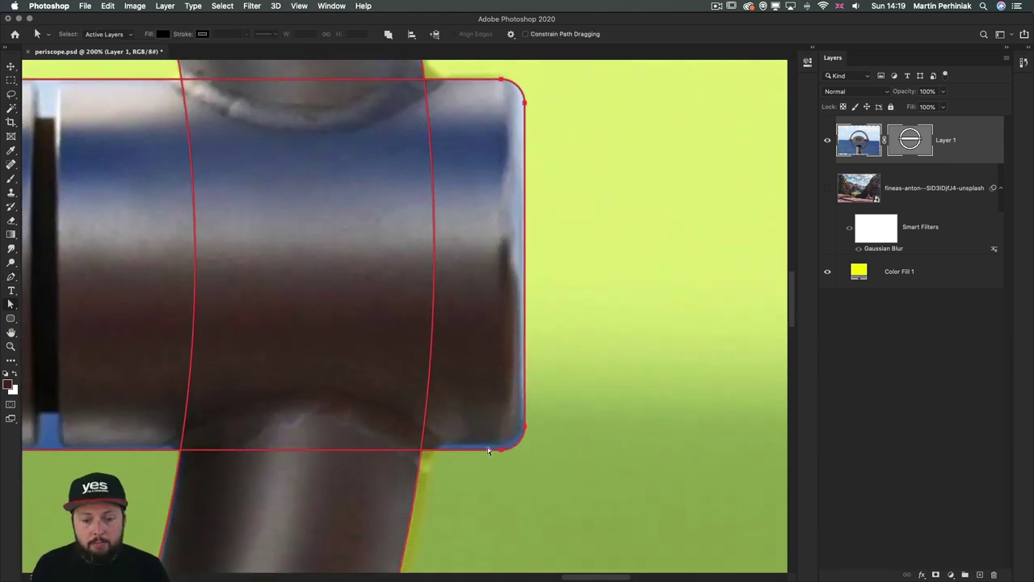
pyautogui.moveTo(554, 467); pyautogui.dragTo(485, 415)
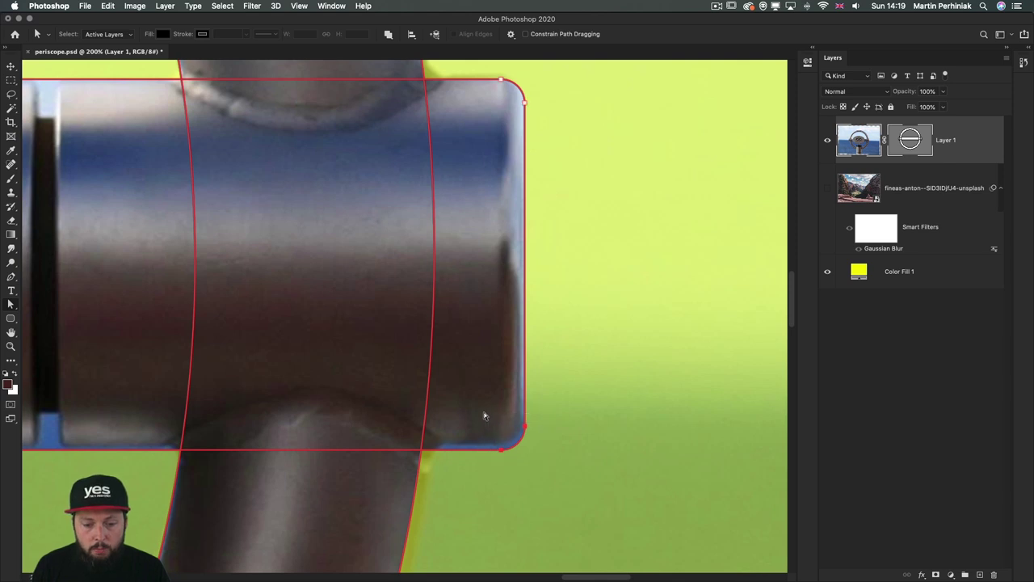
pyautogui.press('Up')
pyautogui.press('Up')
pyautogui.press('Up')
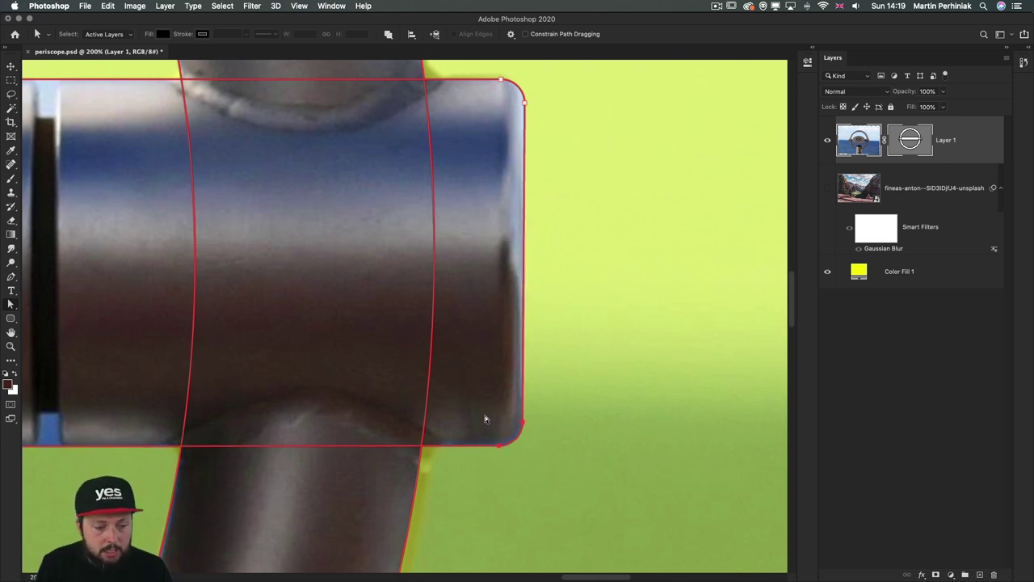
pyautogui.click(536, 335)
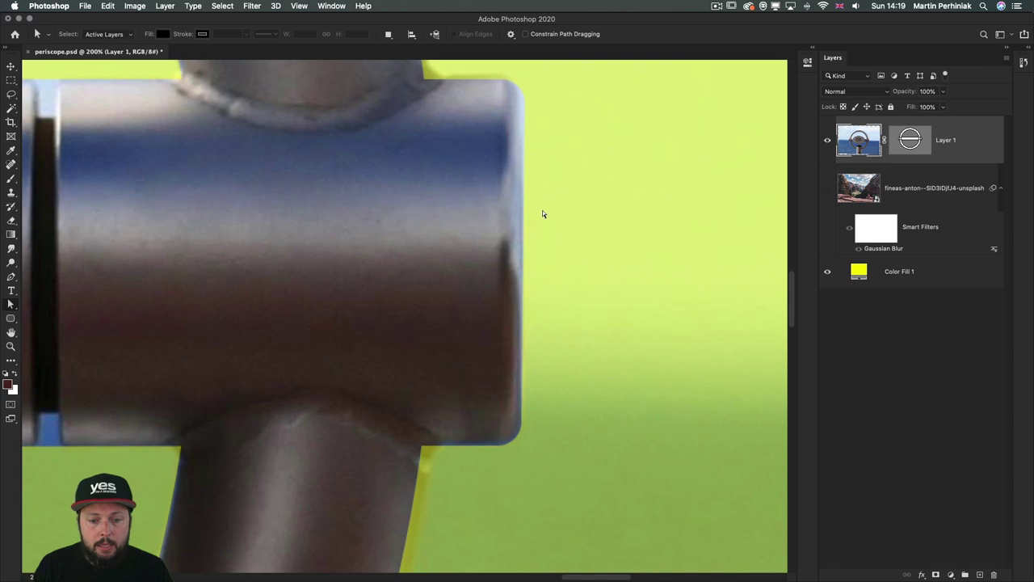
# Nudge the right end's upper corner anchor points slightly upward and its lower corner anchor points slightly left to follow the bar's outline
pyautogui.moveTo(531, 81); pyautogui.dragTo(455, 133)
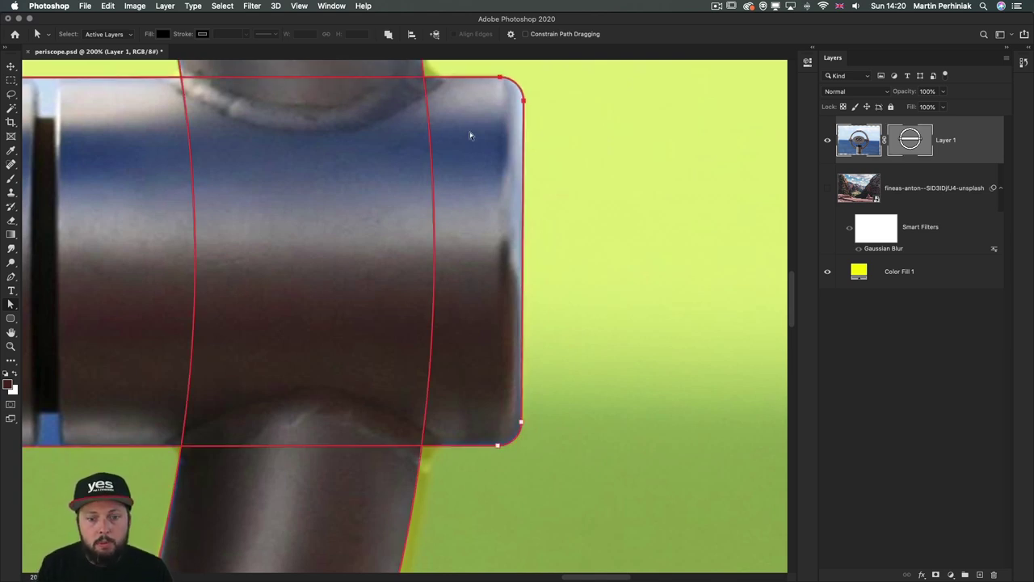
pyautogui.click(617, 102)
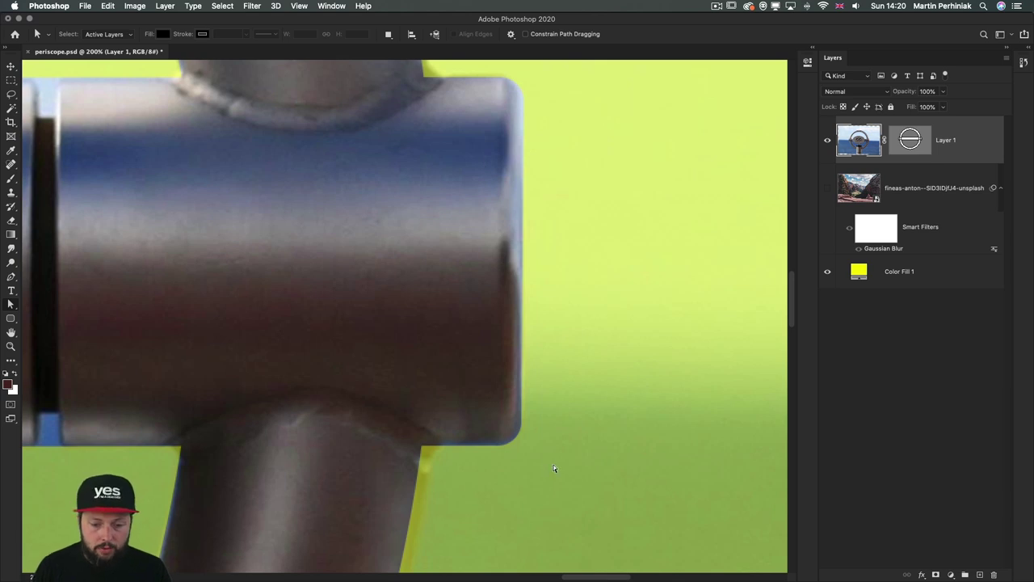
pyautogui.moveTo(554, 467); pyautogui.dragTo(474, 410)
pyautogui.press('Left')
pyautogui.press('Left')
pyautogui.press('Left')
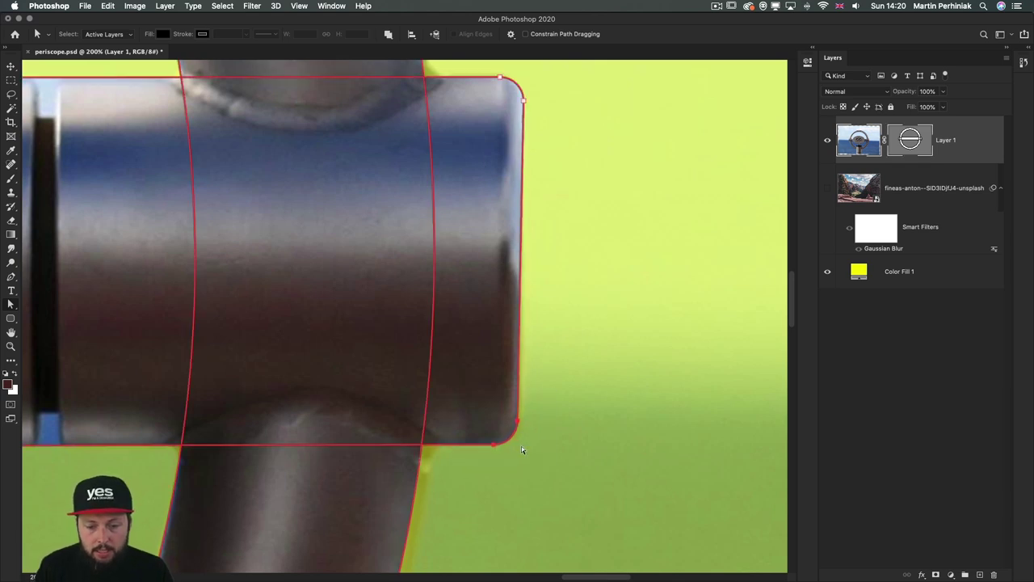
pyautogui.click(552, 386)
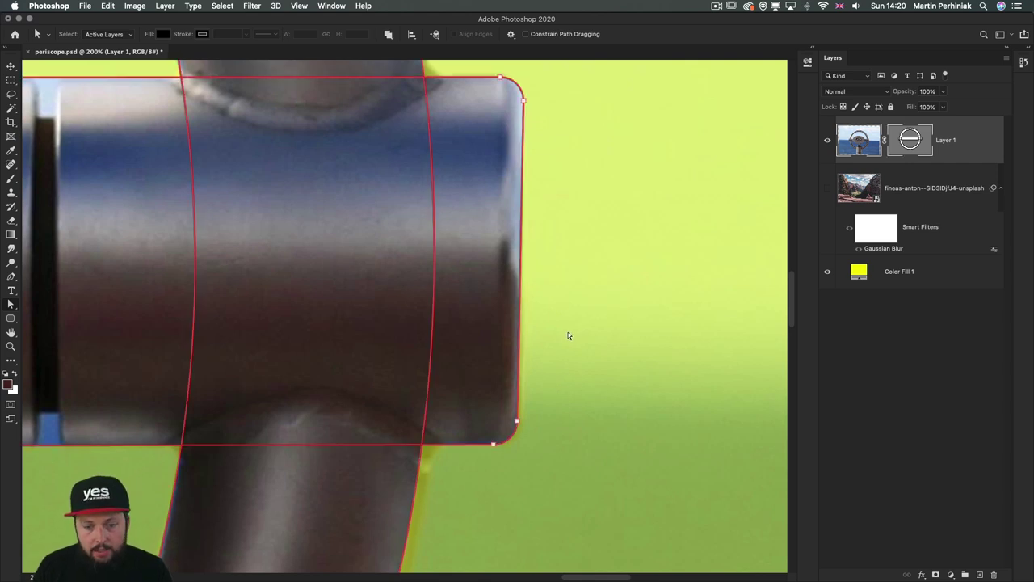
# Add an anchor point midway along the rounded rectangle's right edge, nudge it right, and curve the segment above it to fit the bar
pyautogui.press('p')
pyautogui.click(521, 260)
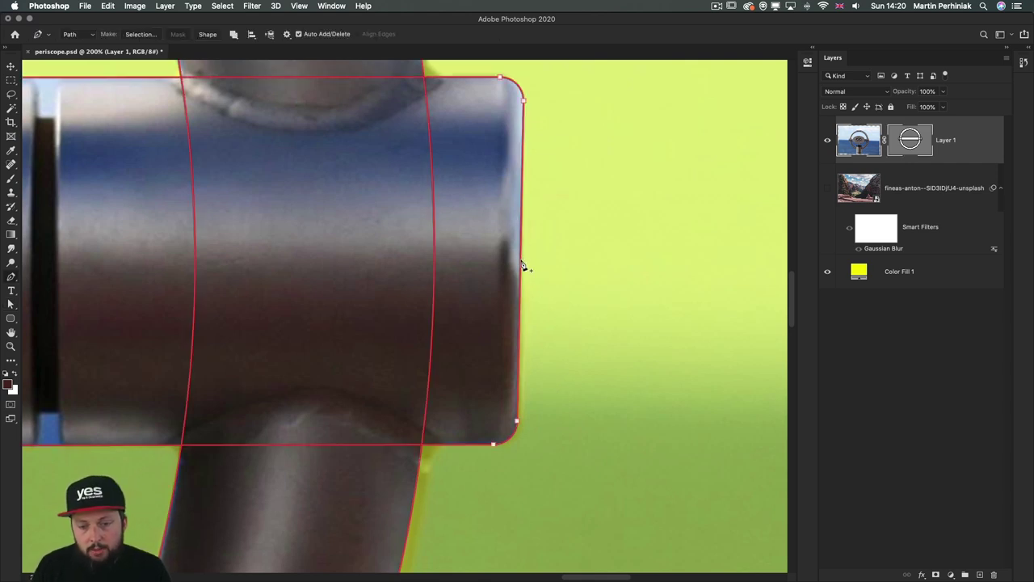
pyautogui.press('a')
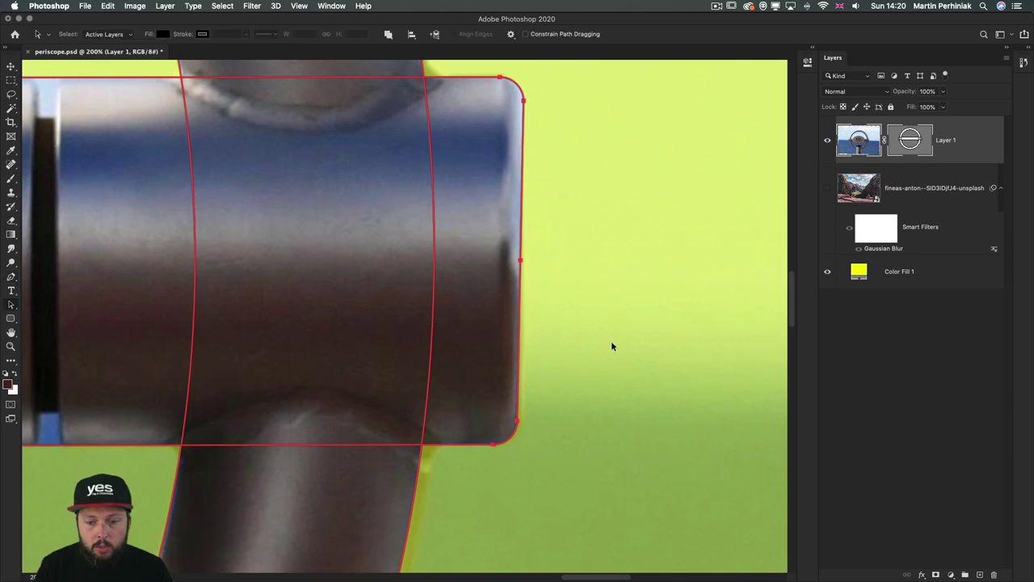
pyautogui.press('Right')
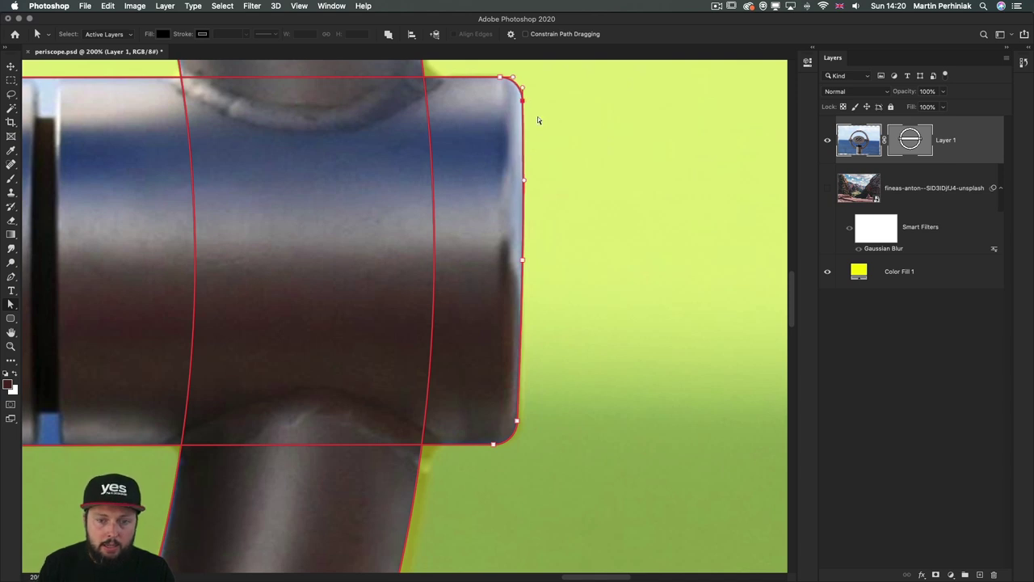
pyautogui.scroll(1, 662, 275)
pyautogui.click(644, 296)
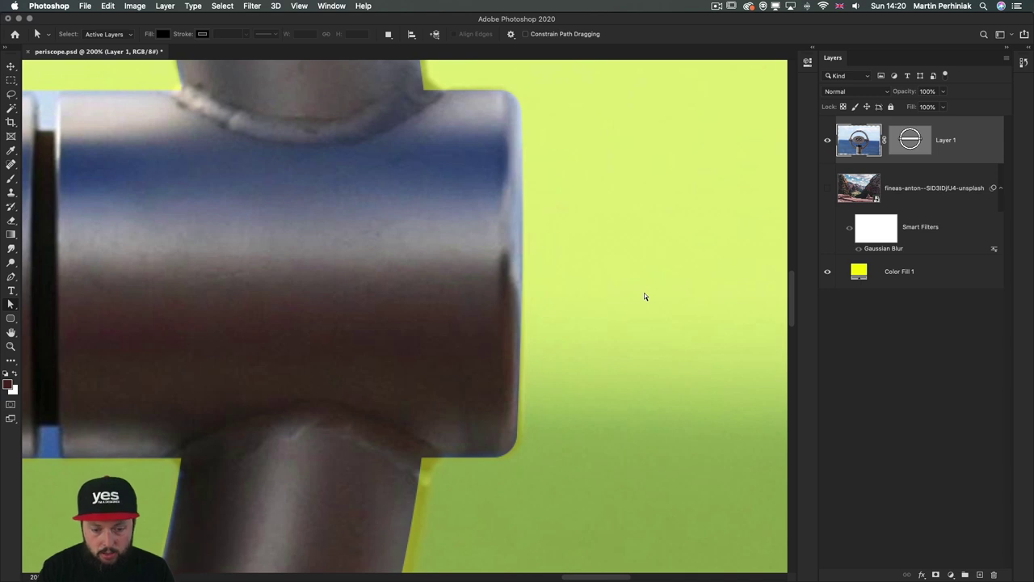
# Nudge the outer ellipse's right anchor point to the right until its path follows the ring tube's outer edge below the bar
pyautogui.moveTo(531, 445); pyautogui.dragTo(536, 191)
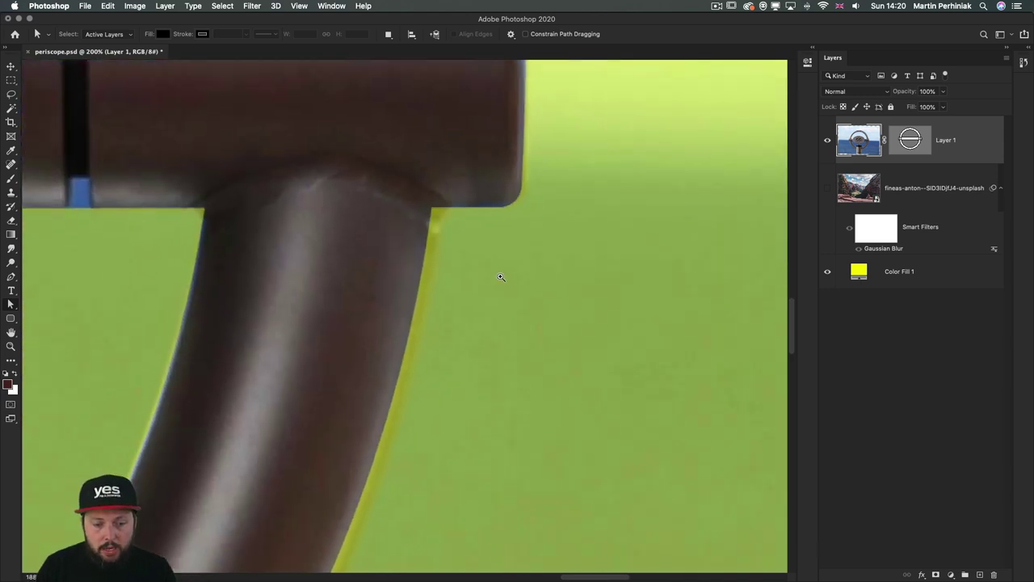
pyautogui.moveTo(500, 276); pyautogui.dragTo(464, 282)
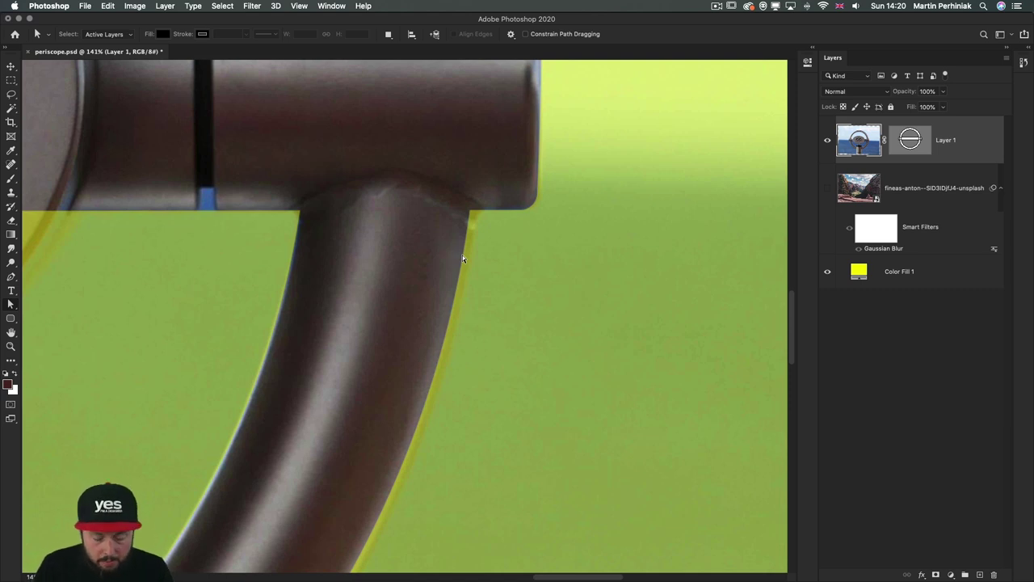
pyautogui.click(462, 255)
pyautogui.scroll(5, 571, 234)
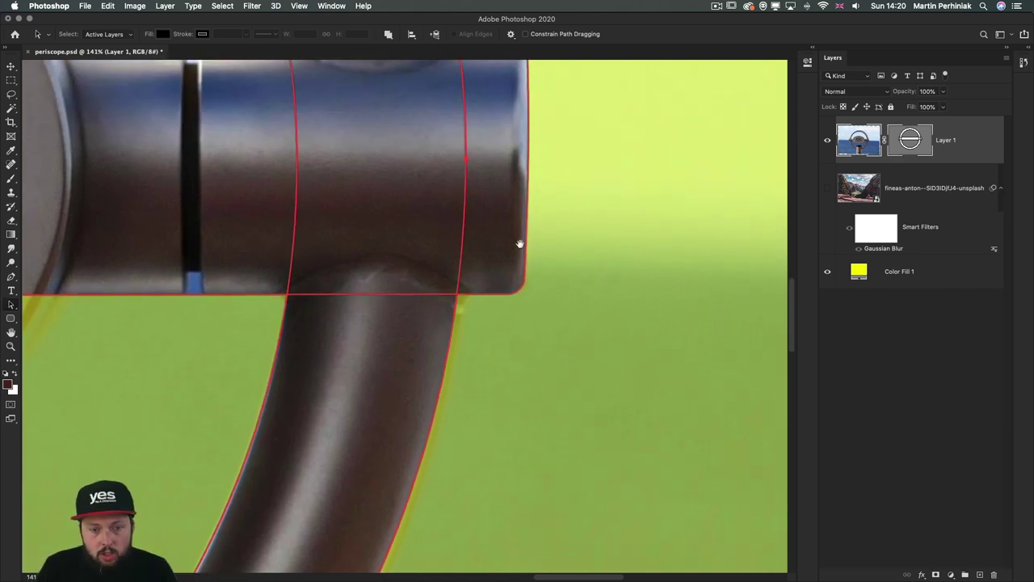
pyautogui.click(464, 168)
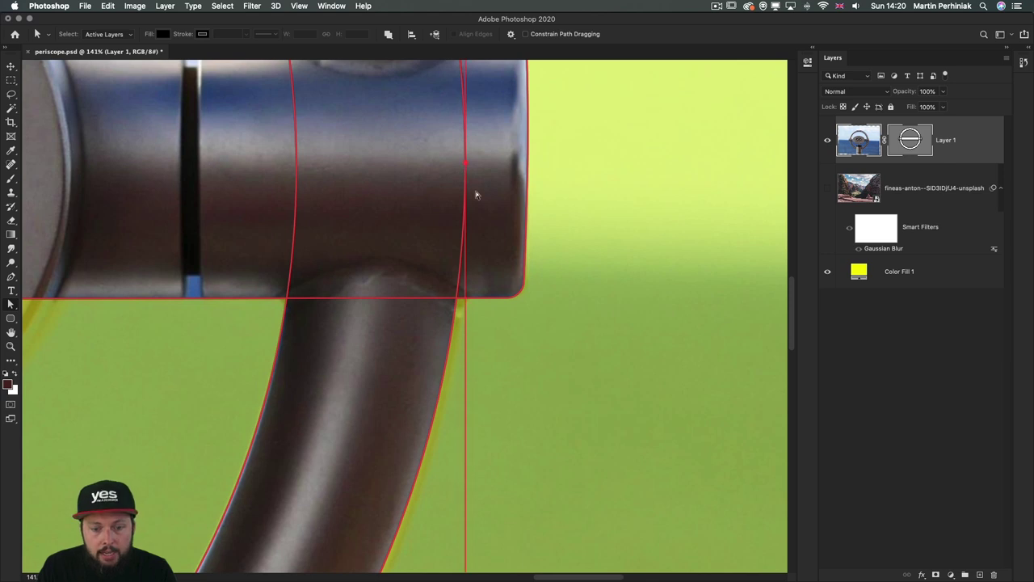
pyautogui.press('Right')
pyautogui.press('Right')
pyautogui.press('Right')
pyautogui.press('Right')
pyautogui.press('Right')
pyautogui.press('Right')
pyautogui.press('Right')
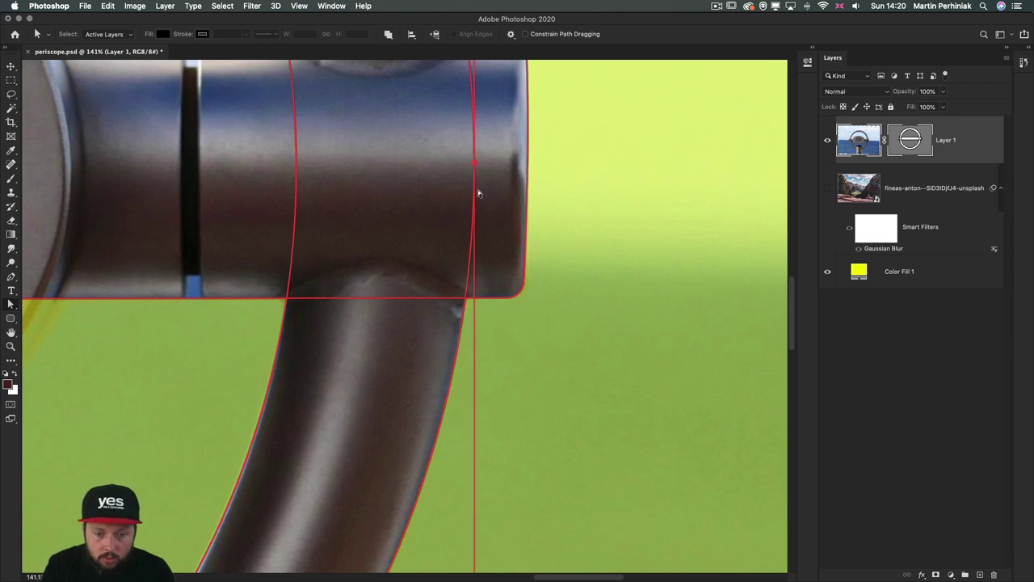
# Inspect the mask edges around the bar's right joint, the whole ring, and the central plate with the eyepieces
pyautogui.moveTo(513, 400); pyautogui.dragTo(327, 360)
pyautogui.moveTo(408, 104); pyautogui.dragTo(457, 274)
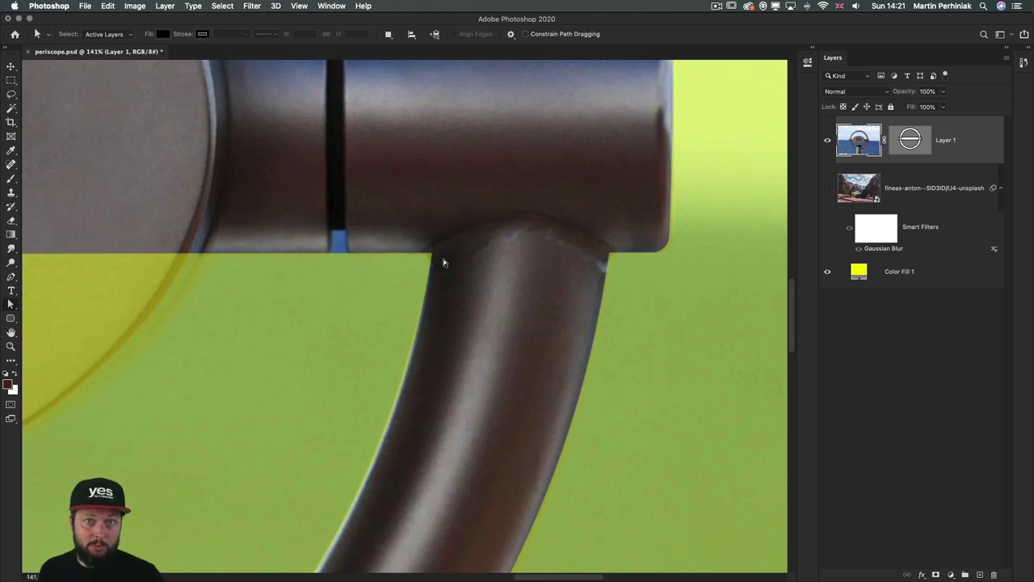
pyautogui.scroll(2, 404, 253)
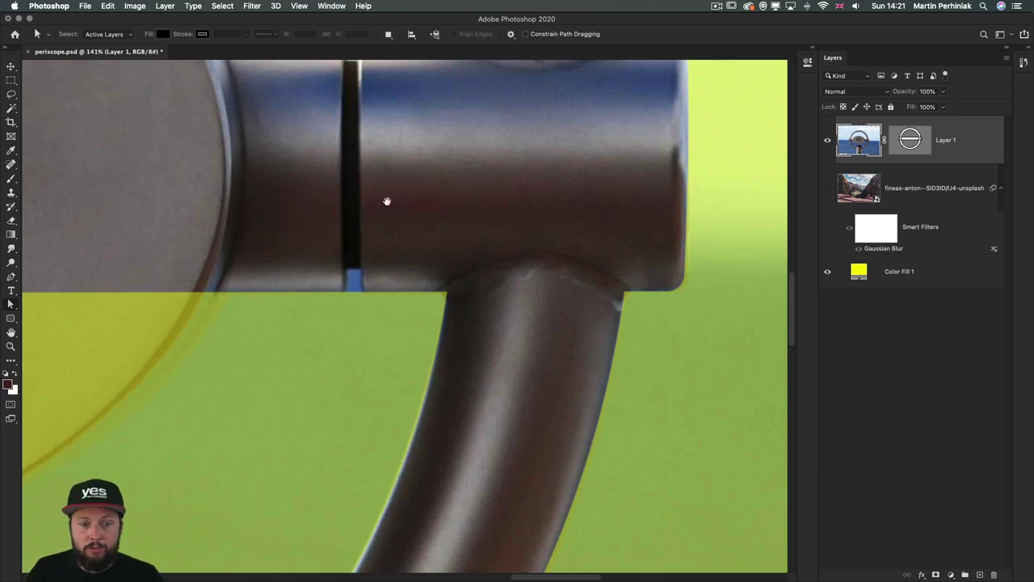
pyautogui.scroll(5, 385, 201)
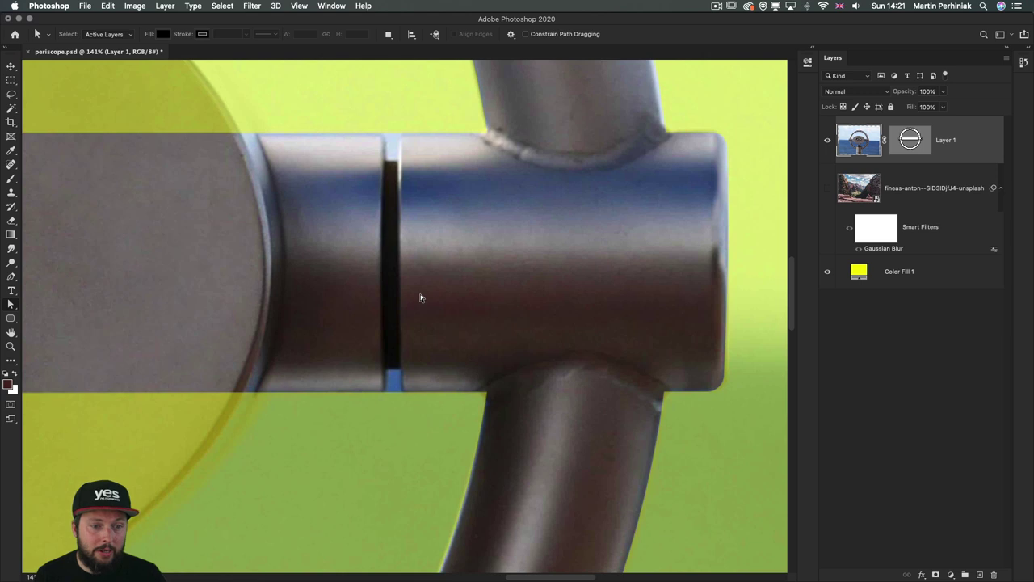
pyautogui.press('super+0')
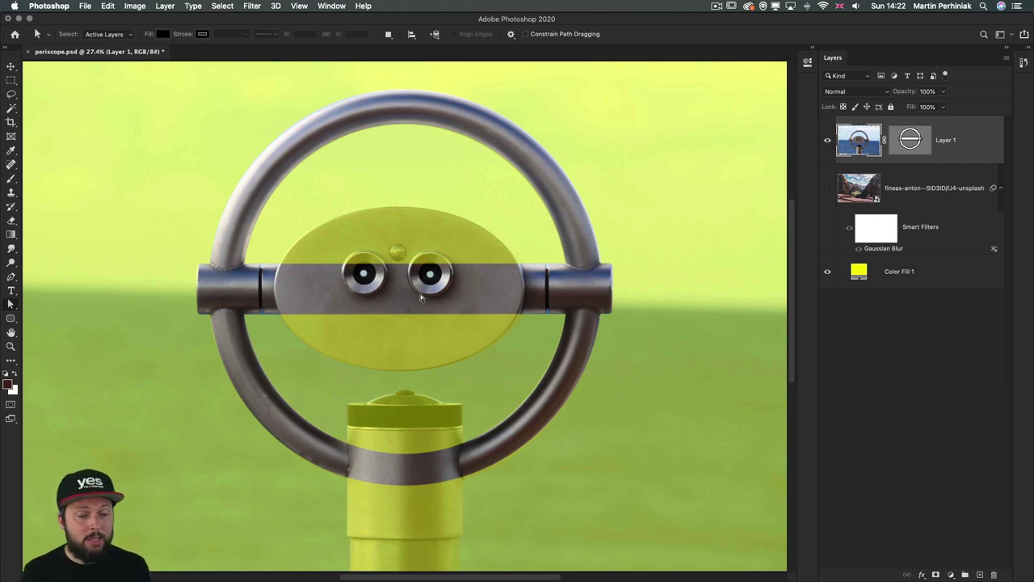
pyautogui.press('super+1')
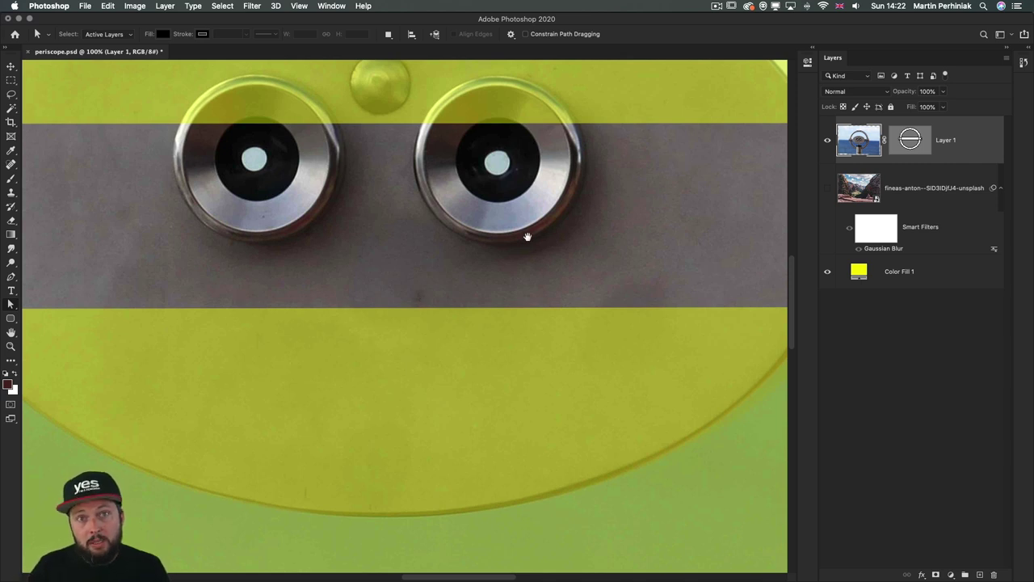
pyautogui.hscroll(10, 526, 234)
pyautogui.scroll(5, 526, 235)
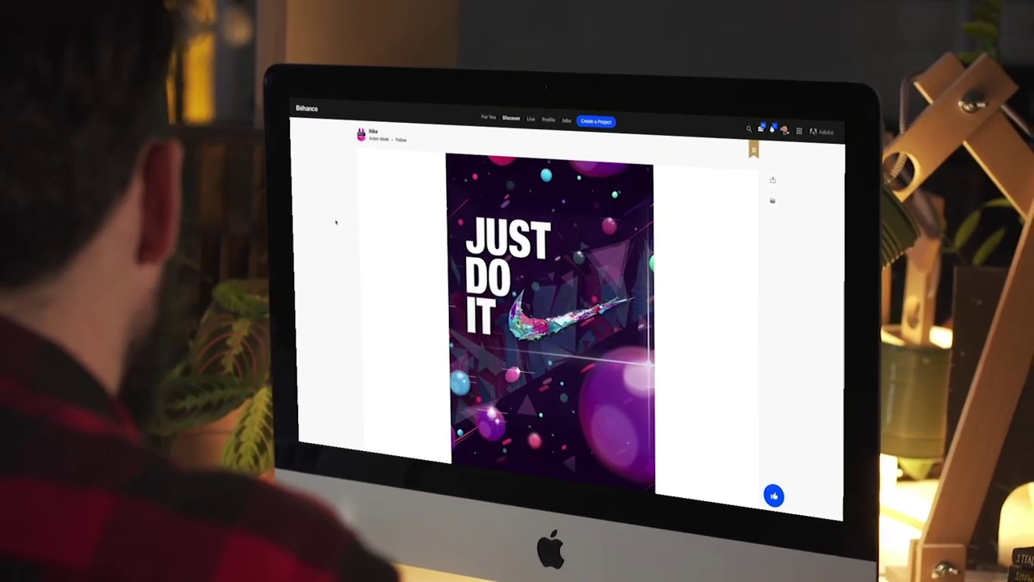
pyautogui.scroll(-3, 327, 228)
pyautogui.scroll(-5, 326, 231)
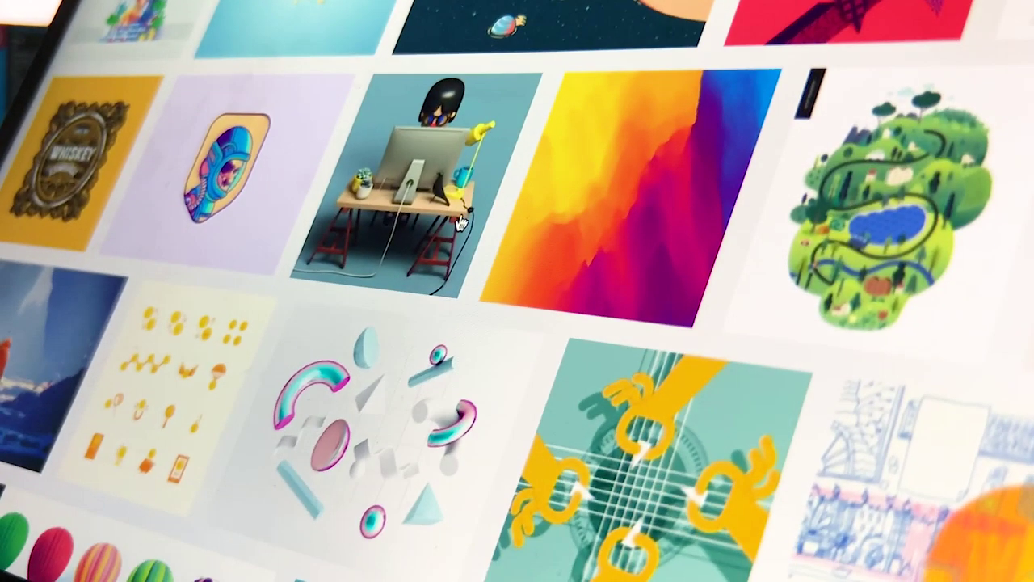
pyautogui.scroll(-5, 459, 223)
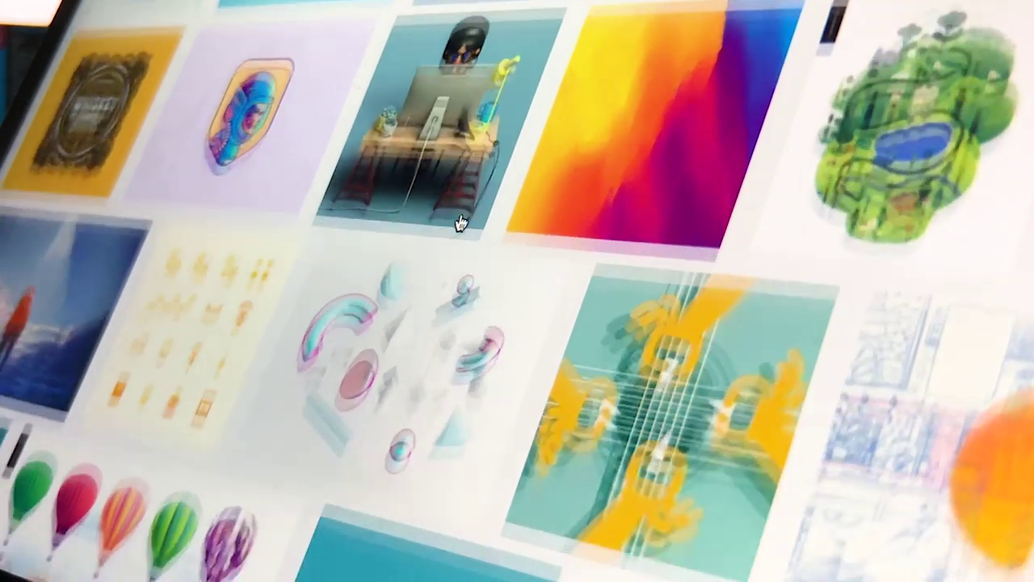
pyautogui.scroll(-5, 459, 223)
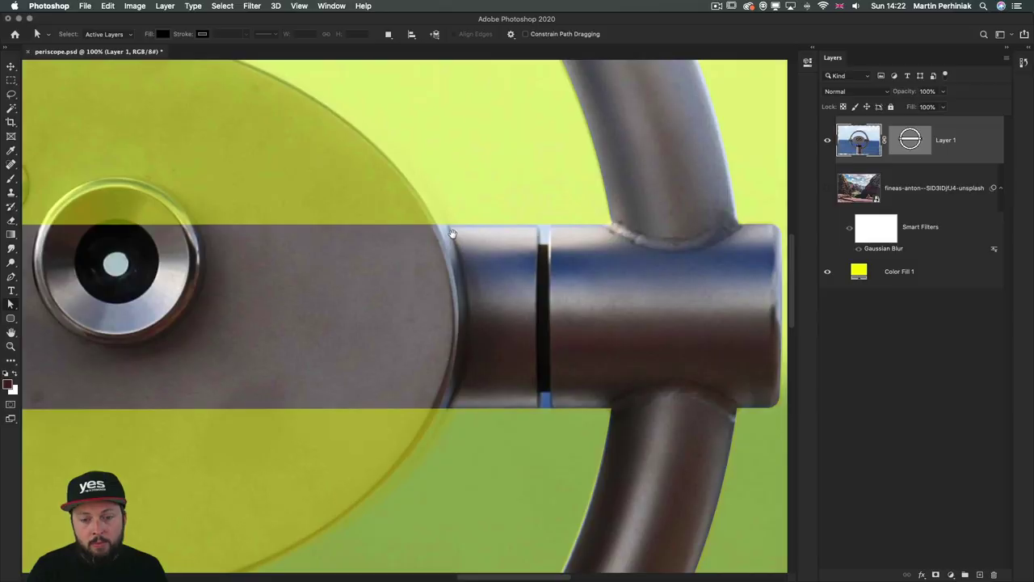
# Add an ellipse with Combine Shapes to Layer 1's vector mask, covering the oval plate that holds the eyepieces
pyautogui.scroll(-5, 453, 234)
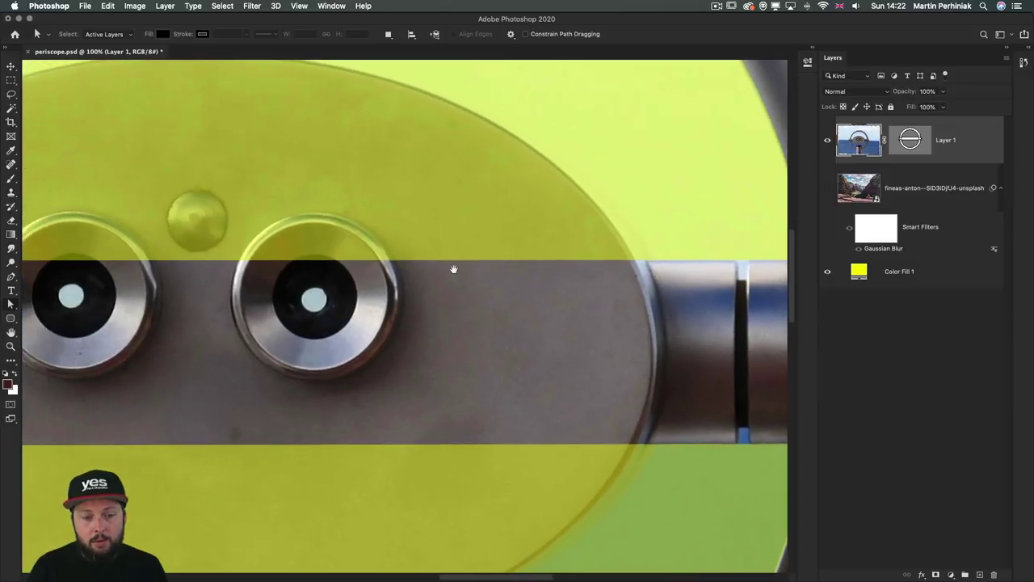
pyautogui.moveTo(338, 265); pyautogui.dragTo(388, 296)
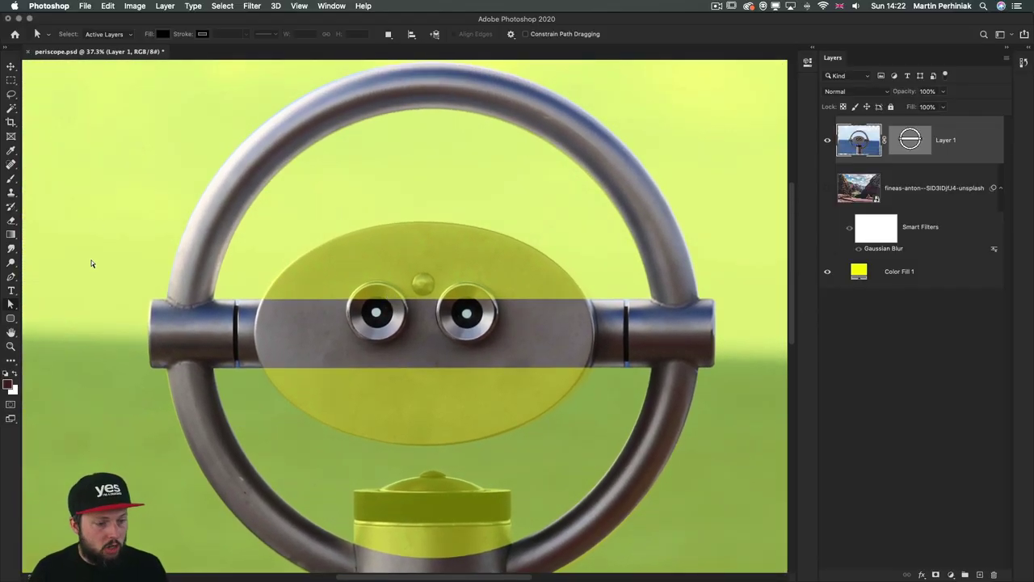
pyautogui.click(9, 319)
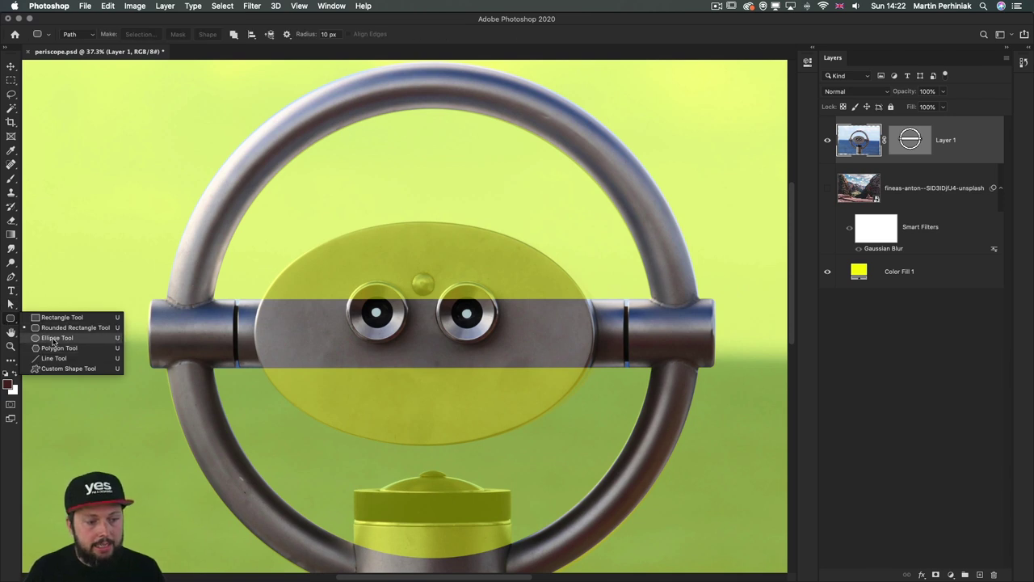
pyautogui.click(57, 340)
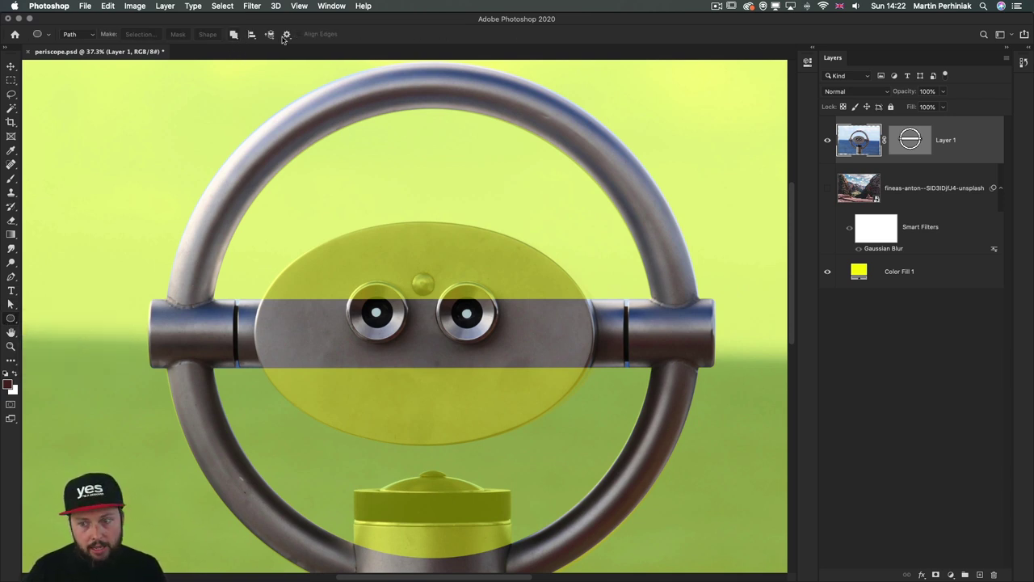
pyautogui.click(909, 136)
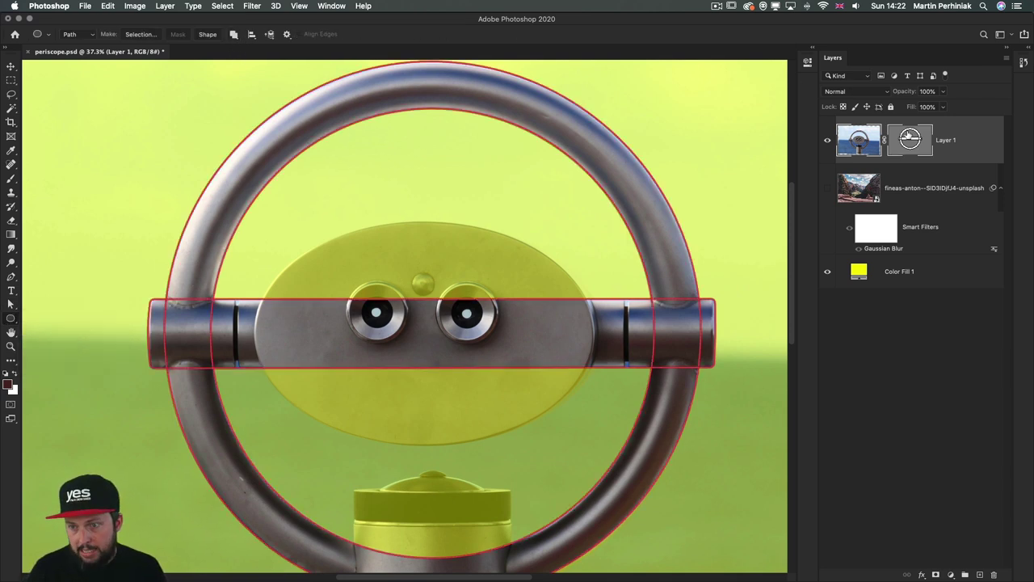
pyautogui.click(233, 35)
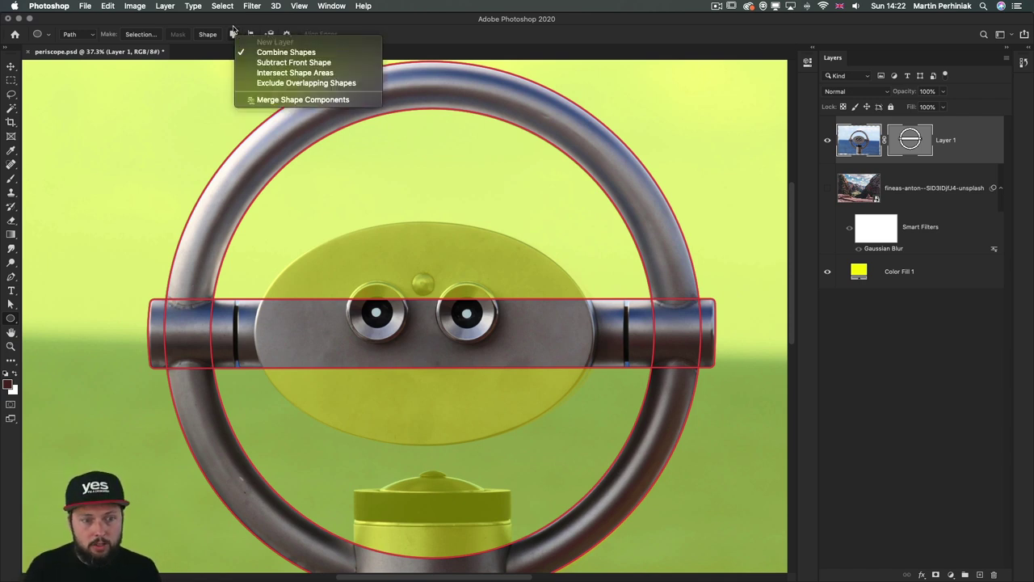
pyautogui.click(236, 32)
pyautogui.moveTo(269, 234); pyautogui.dragTo(590, 440)
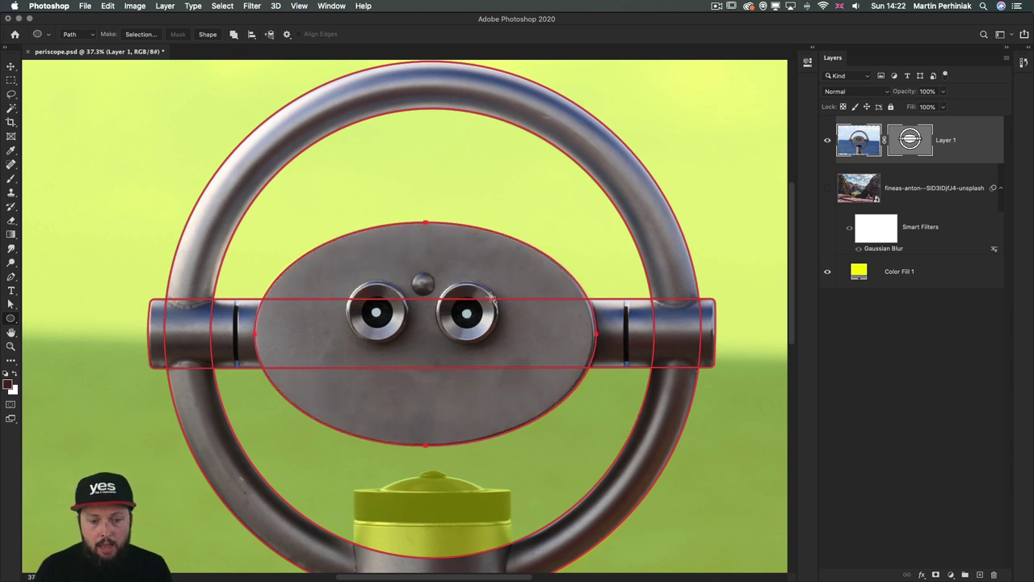
# Add rounded rectangles with a 10 px radius over the lower pole, the wider cylinder (about 795 by 762 px) and the black collar
pyautogui.moveTo(395, 443); pyautogui.dragTo(395, 281)
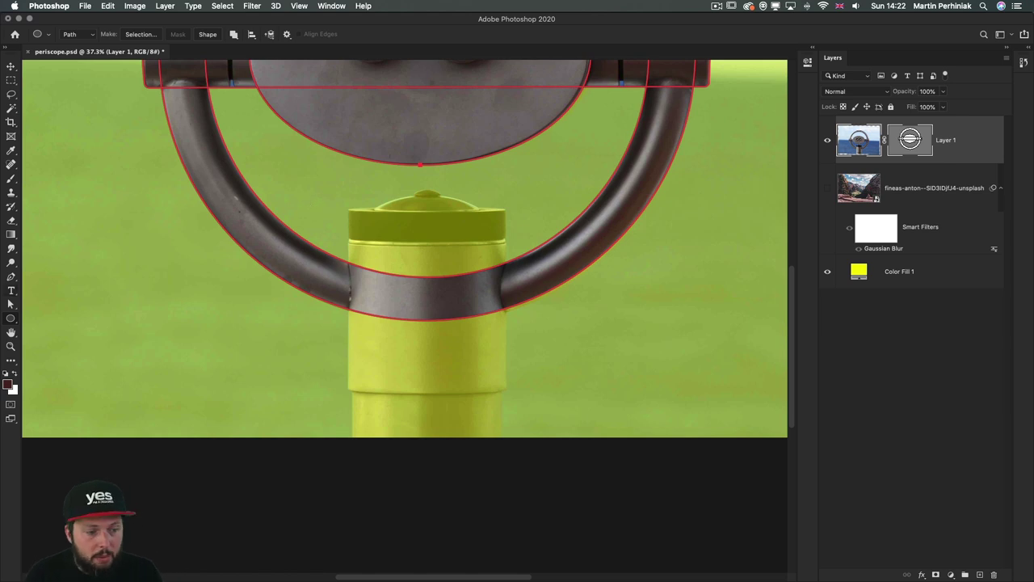
pyautogui.rightClick(10, 317)
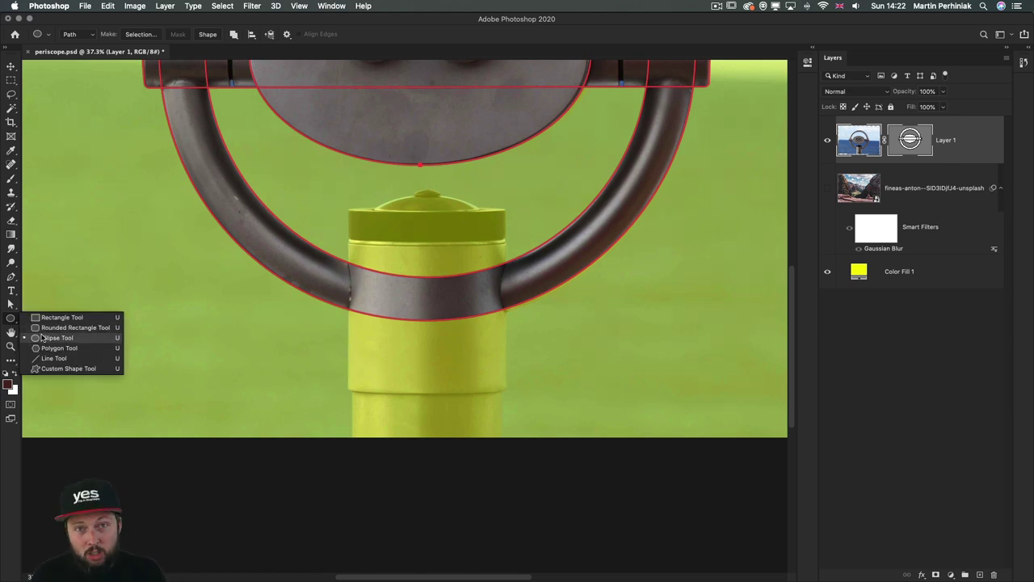
pyautogui.click(75, 327)
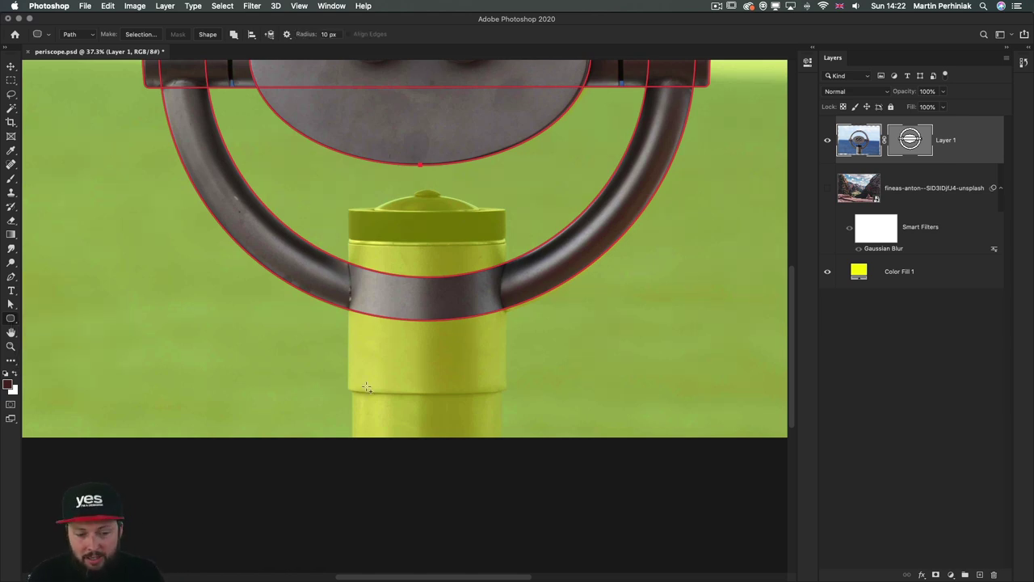
pyautogui.moveTo(353, 373); pyautogui.dragTo(501, 462)
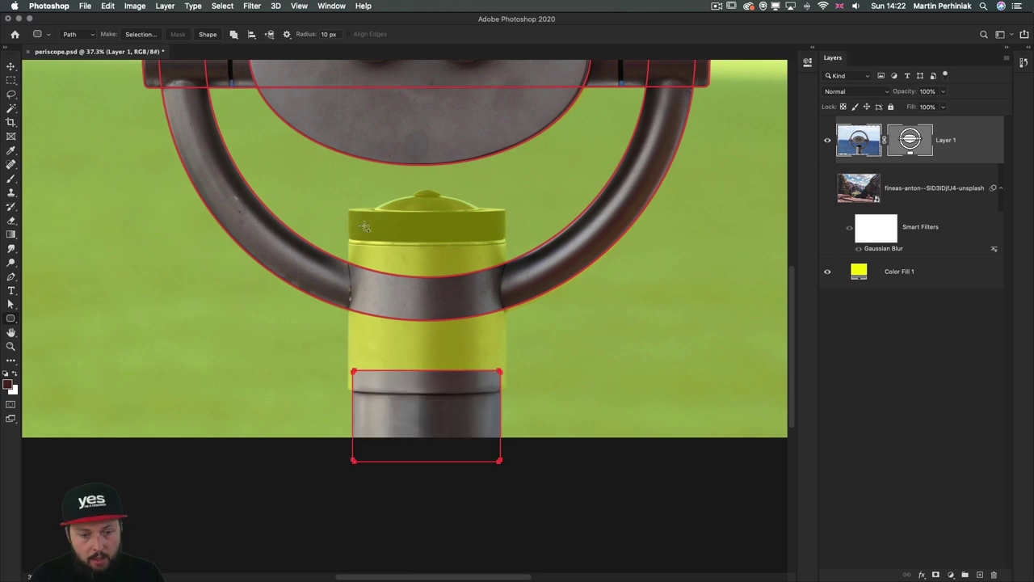
pyautogui.moveTo(422, 328)
pyautogui.mouseDown()
pyautogui.moveTo(439, 323)
pyautogui.moveTo(439, 307)
pyautogui.moveTo(468, 370)
pyautogui.moveTo(507, 391)
pyautogui.mouseUp()
pyautogui.moveTo(349, 212); pyautogui.dragTo(508, 252)
# Add two ellipses to the mask, one over the domed lid above the black collar and a small one over its knob
pyautogui.rightClick(12, 320)
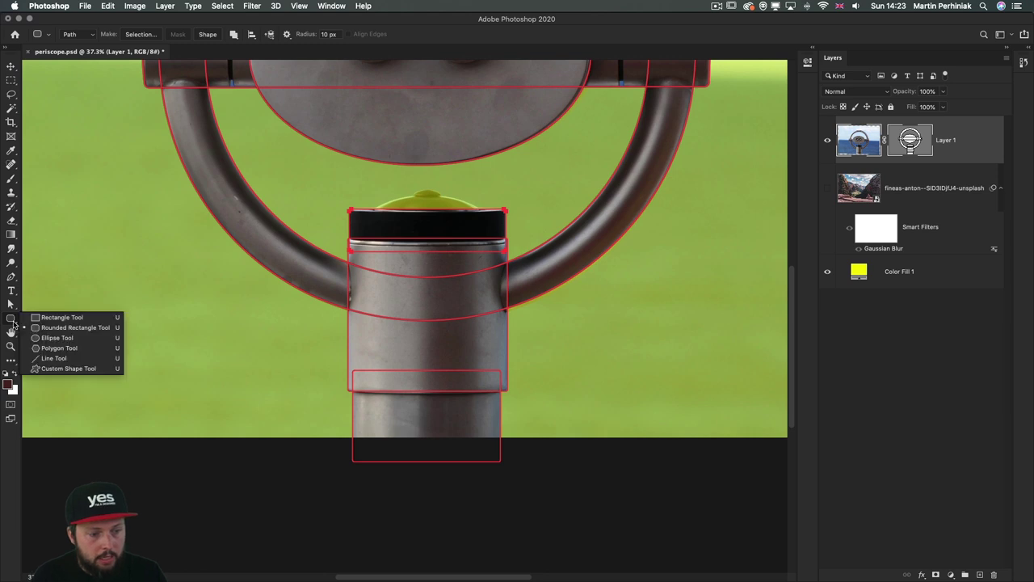
pyautogui.click(65, 343)
pyautogui.click(456, 194)
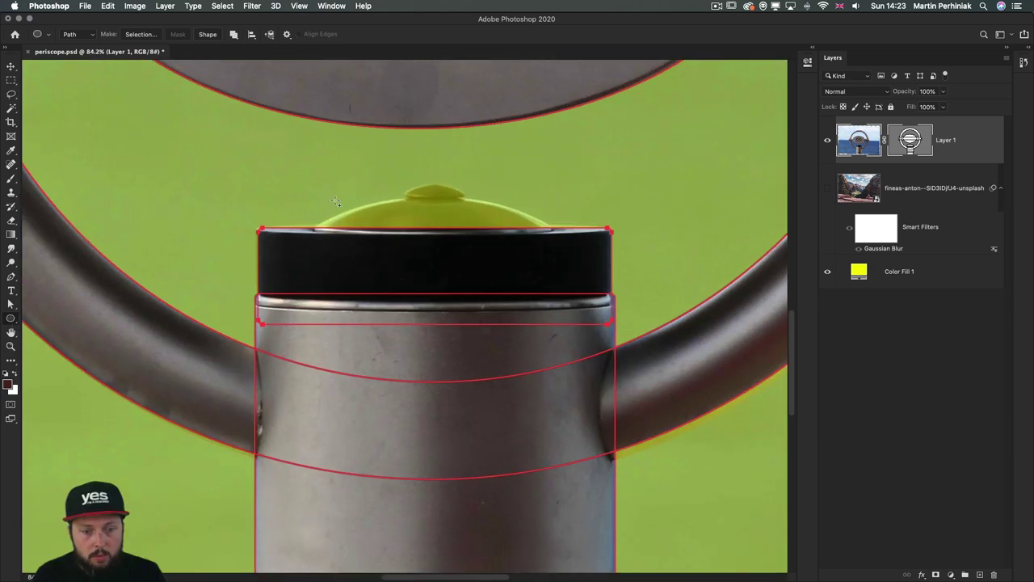
pyautogui.moveTo(336, 202); pyautogui.dragTo(569, 314)
pyautogui.moveTo(405, 183); pyautogui.dragTo(468, 228)
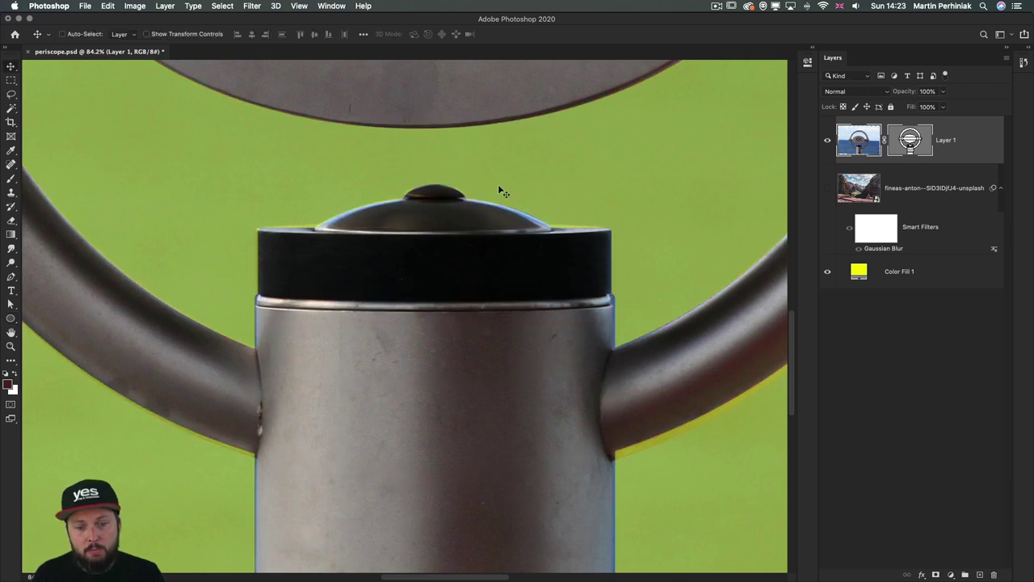
# Select the wider cylinder's rounded rectangle path and set all four corner radii to 17 px
pyautogui.press('a')
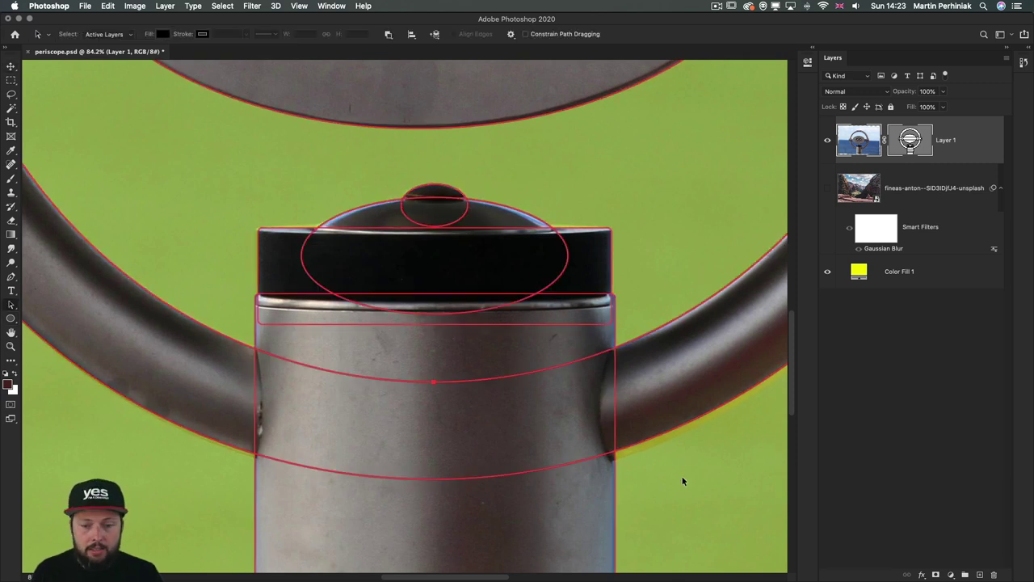
pyautogui.press('Return')
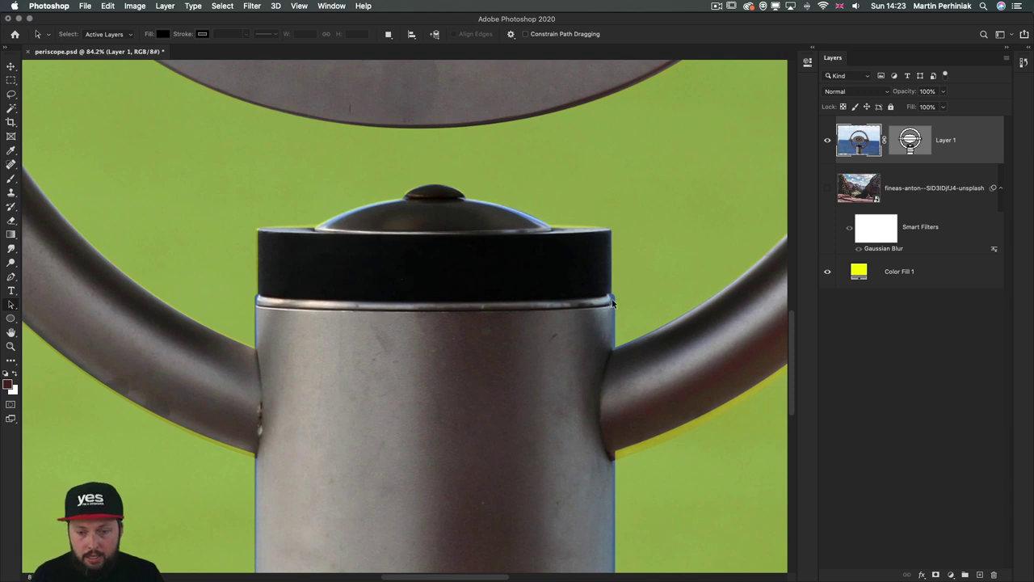
pyautogui.click(777, 223)
pyautogui.moveTo(627, 305); pyautogui.dragTo(688, 299)
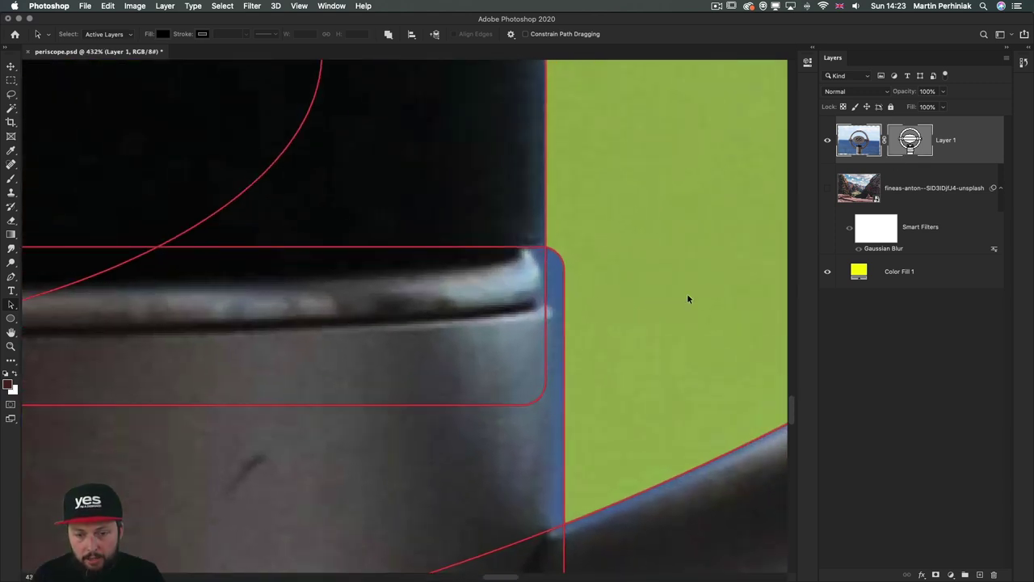
pyautogui.scroll(-8, 564, 279)
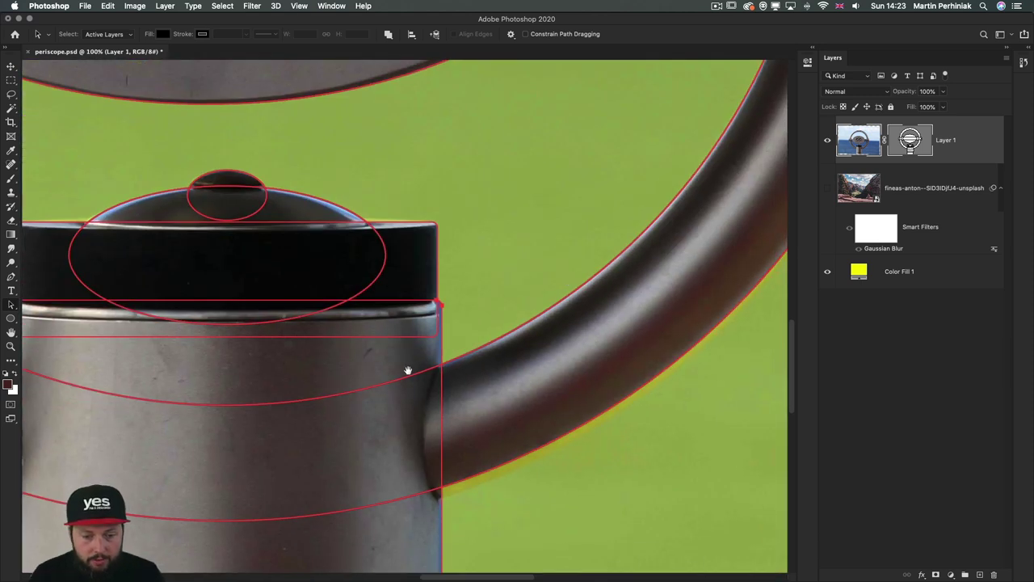
pyautogui.moveTo(408, 370); pyautogui.dragTo(615, 220)
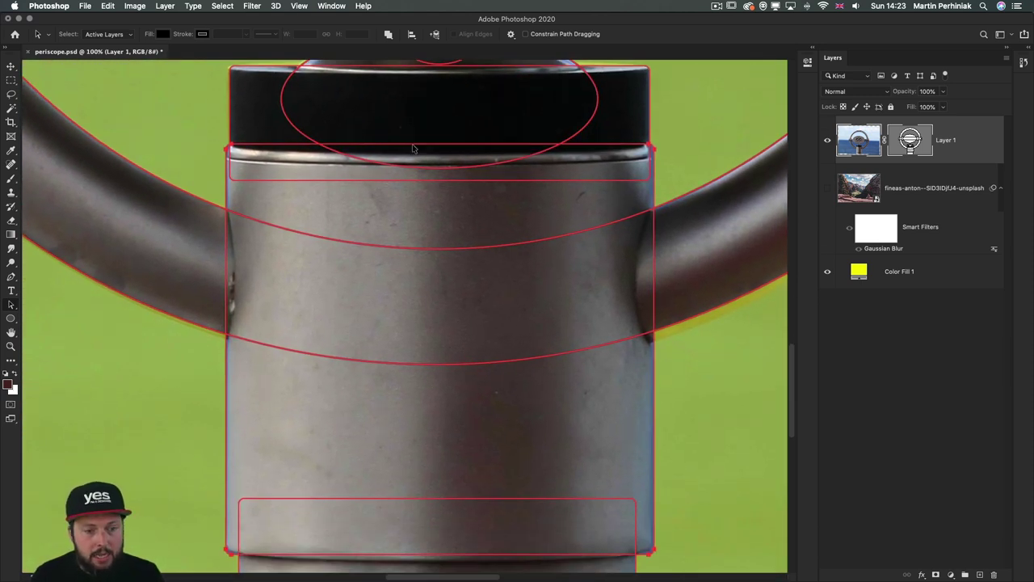
pyautogui.click(808, 62)
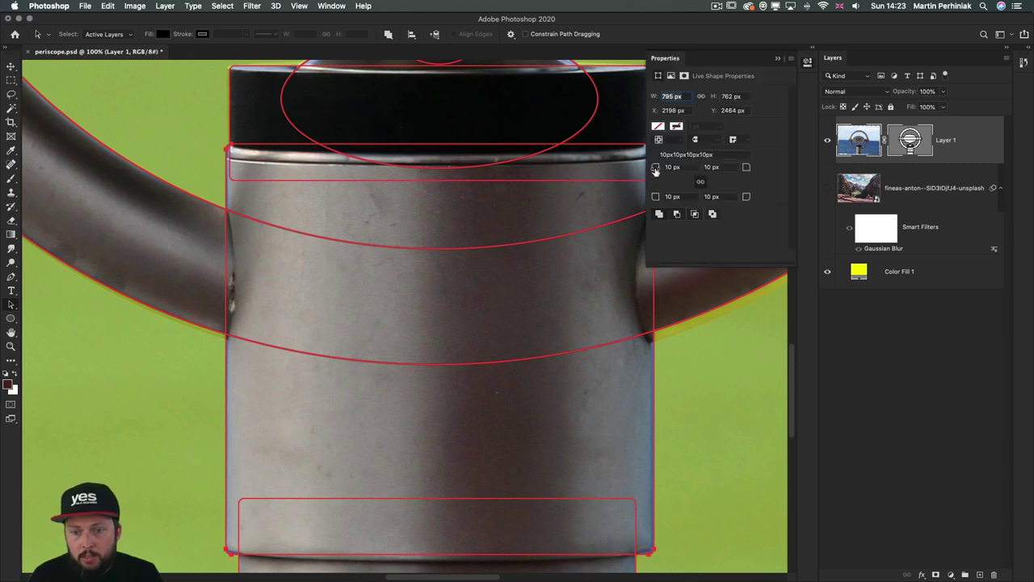
pyautogui.moveTo(656, 170); pyautogui.dragTo(660, 170)
pyautogui.hscroll(5, 604, 362)
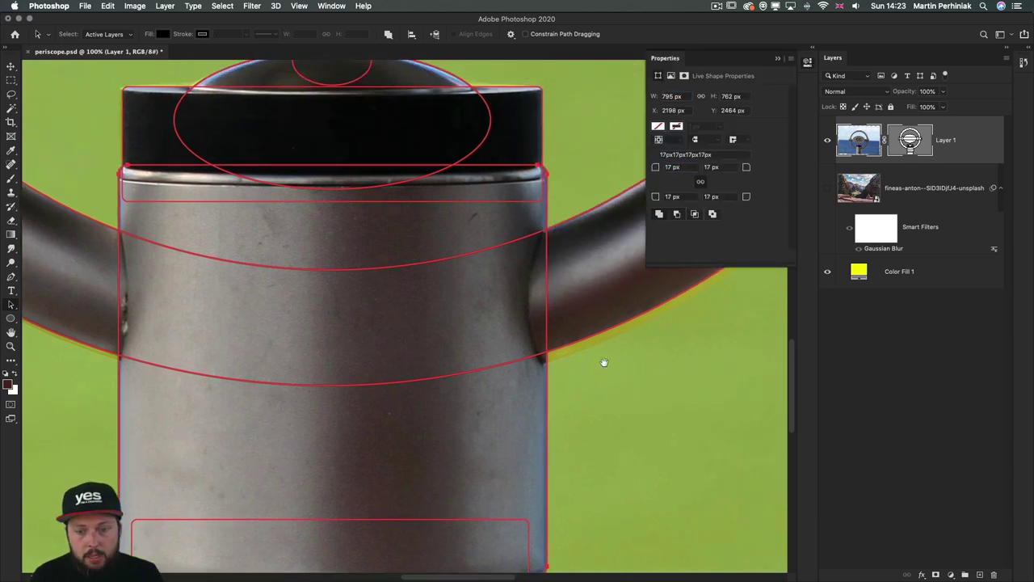
pyautogui.click(620, 358)
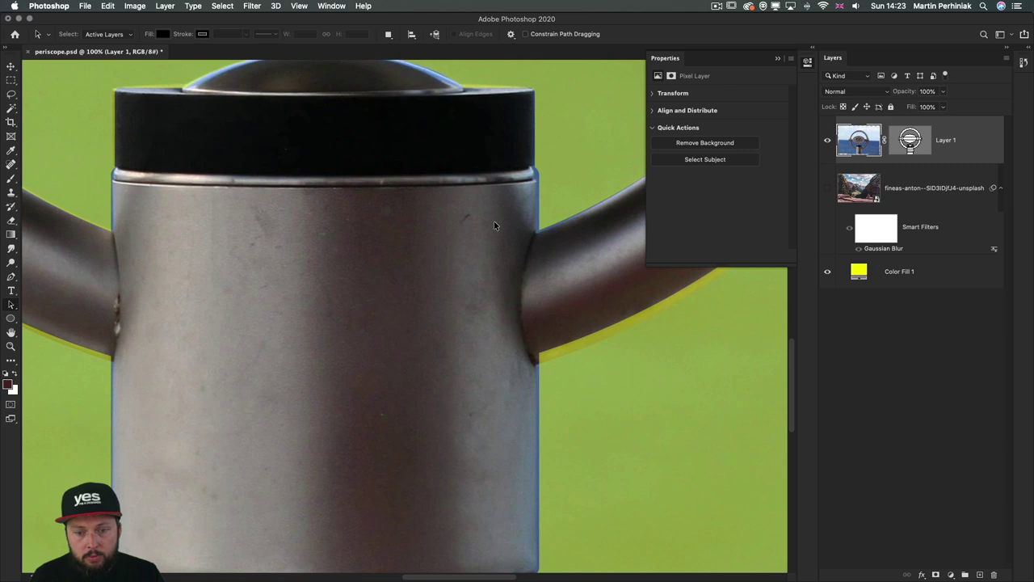
# Transform the wider cylinder's rounded rectangle to a width of 792.83 px, pulling in its right edge to match the metal
pyautogui.click(538, 211)
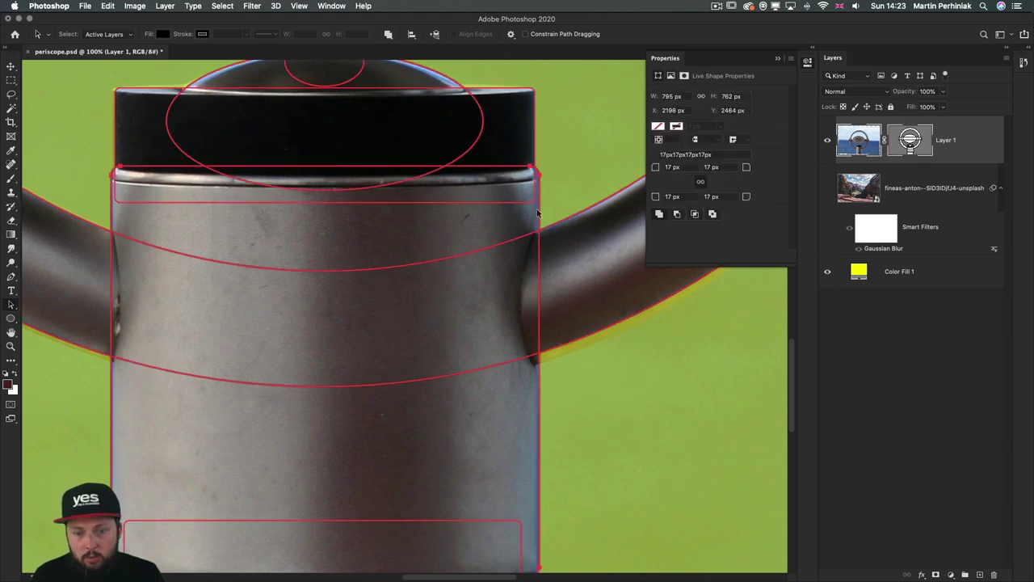
pyautogui.moveTo(527, 389); pyautogui.dragTo(544, 325)
pyautogui.press('super+t')
pyautogui.press('Return')
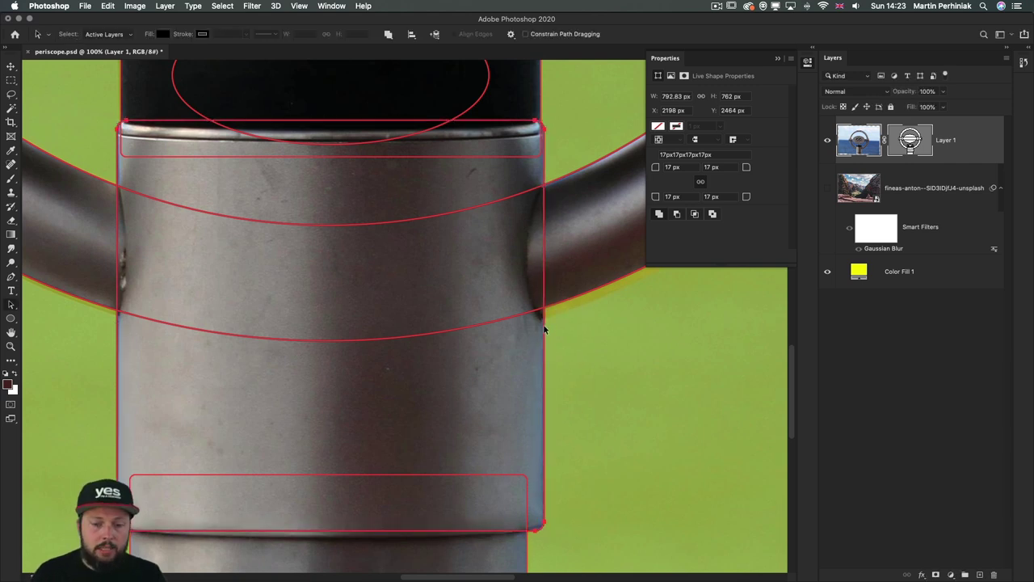
pyautogui.click(616, 377)
pyautogui.scroll(5, 349, 196)
pyautogui.hscroll(-3, 349, 196)
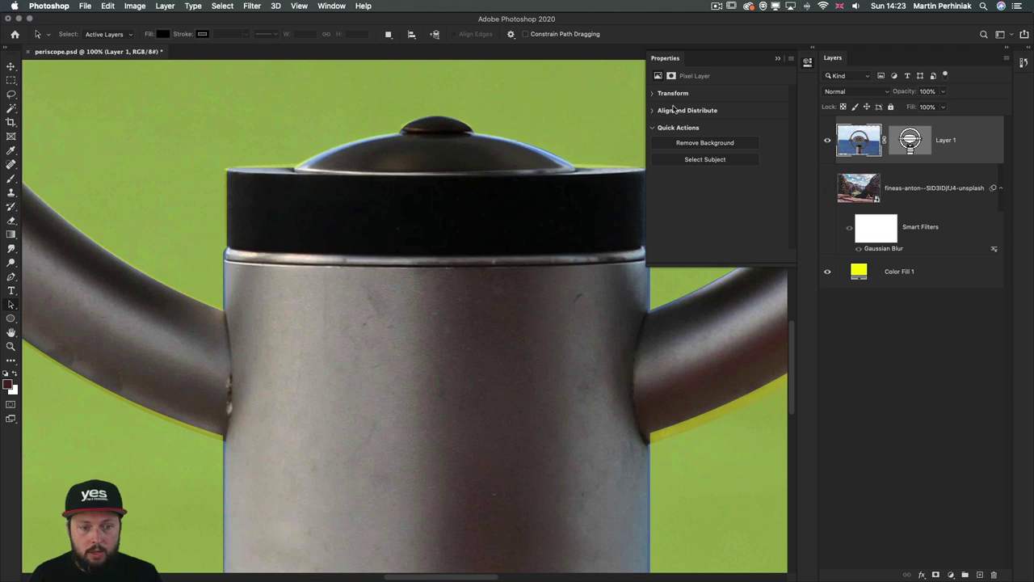
pyautogui.click(807, 61)
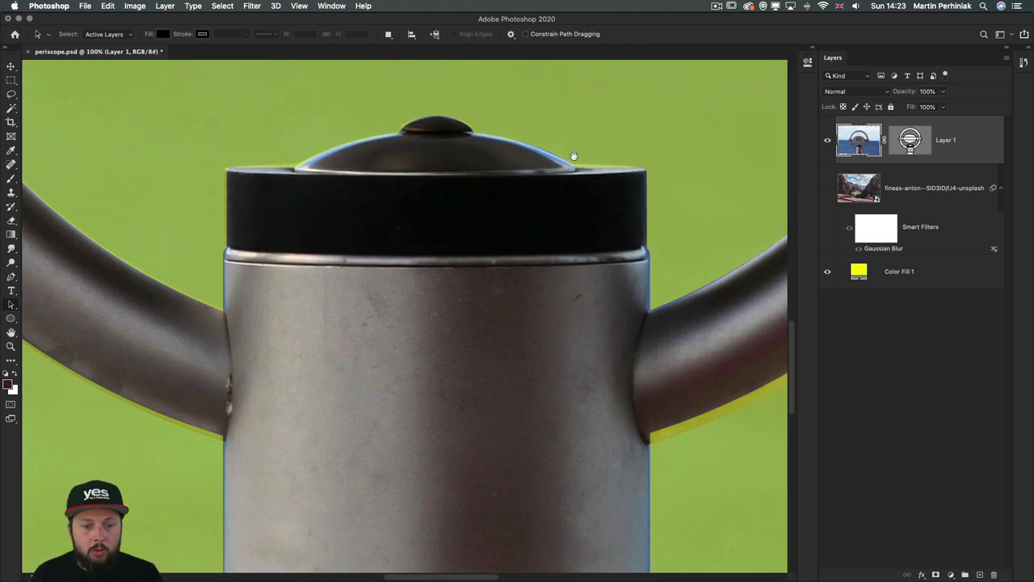
# With the Pen tool in Path mode and Subtract Front Shape, trace the curved sides and short base of the left crossbar gap's upper notch
pyautogui.scroll(-10, 573, 156)
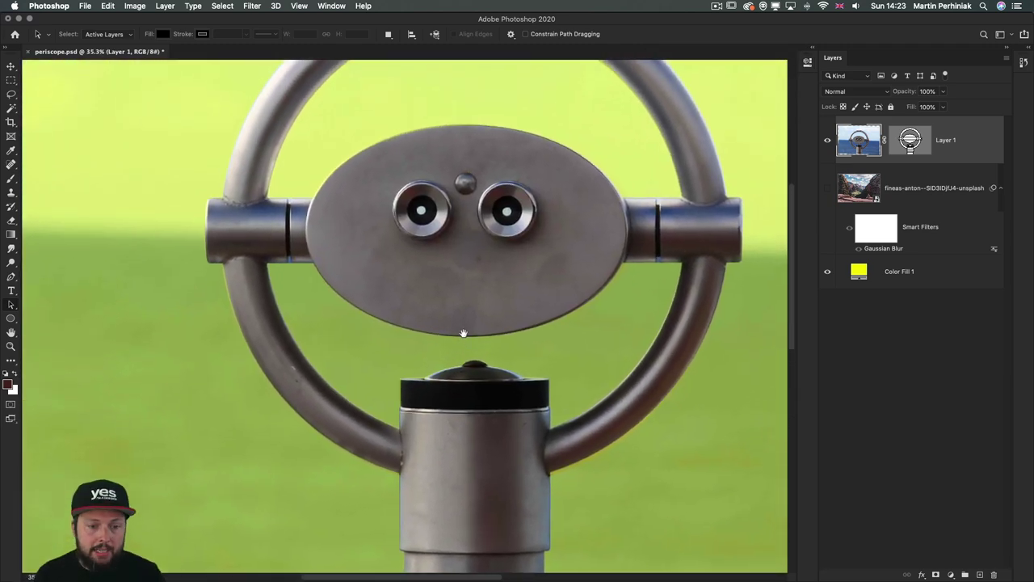
pyautogui.scroll(2, 463, 333)
pyautogui.hscroll(1, 461, 333)
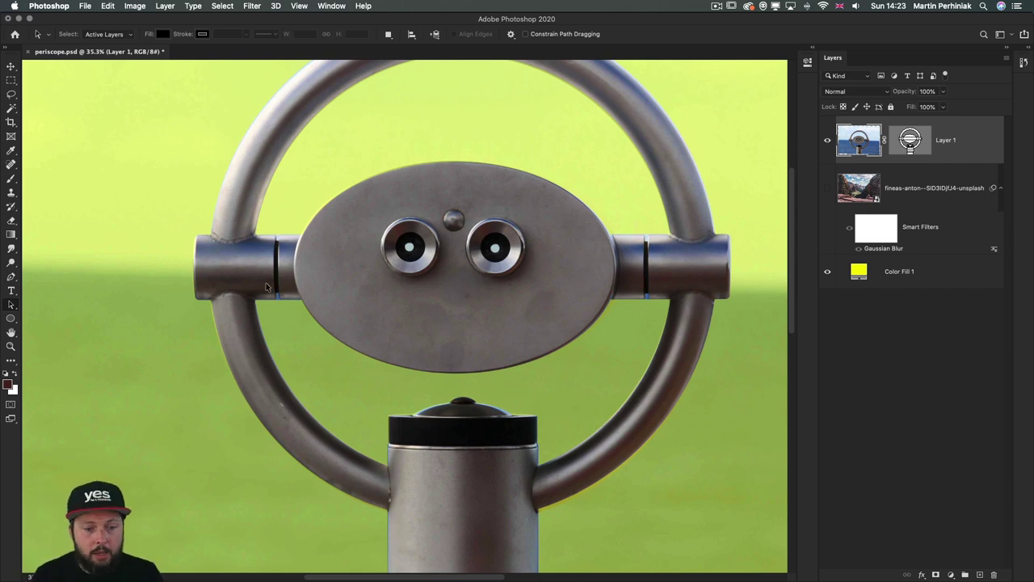
pyautogui.scroll(8, 267, 276)
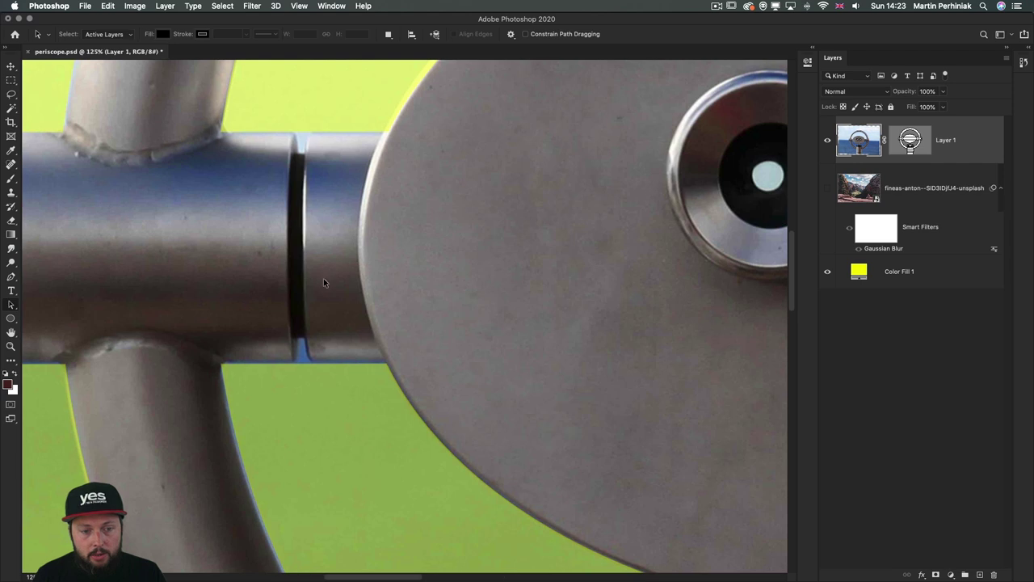
pyautogui.scroll(2, 325, 258)
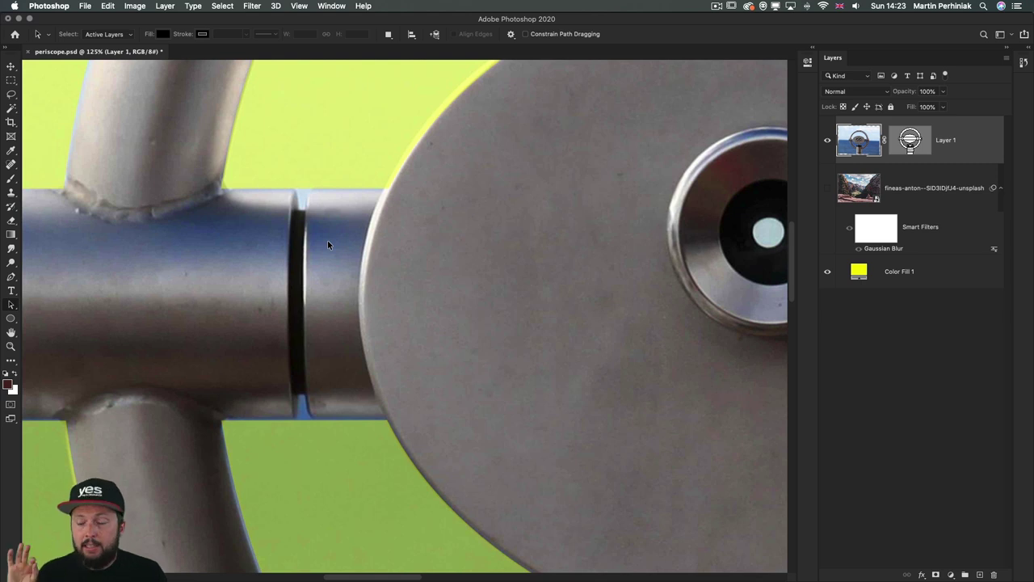
pyautogui.scroll(3, 307, 218)
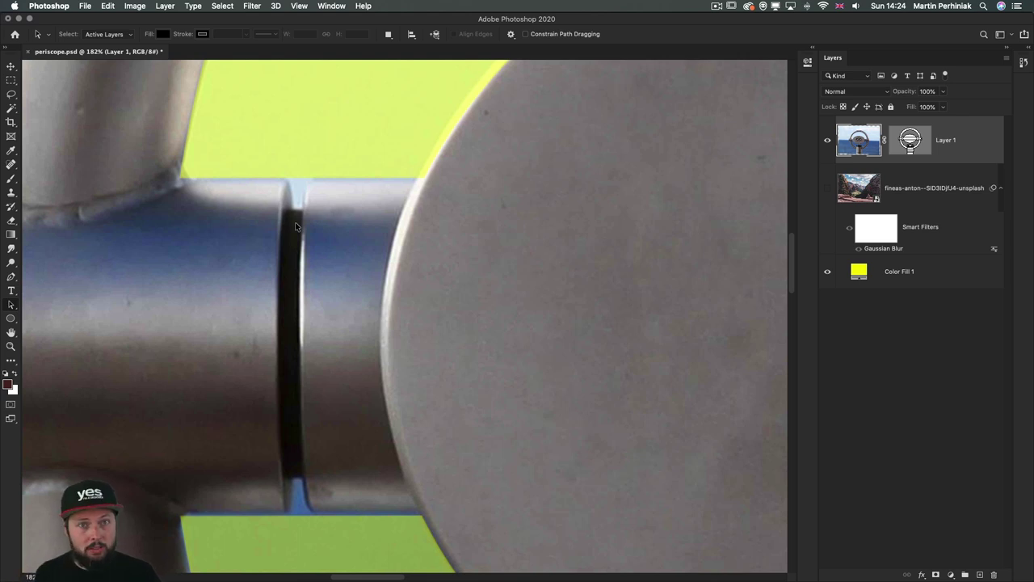
pyautogui.press('p')
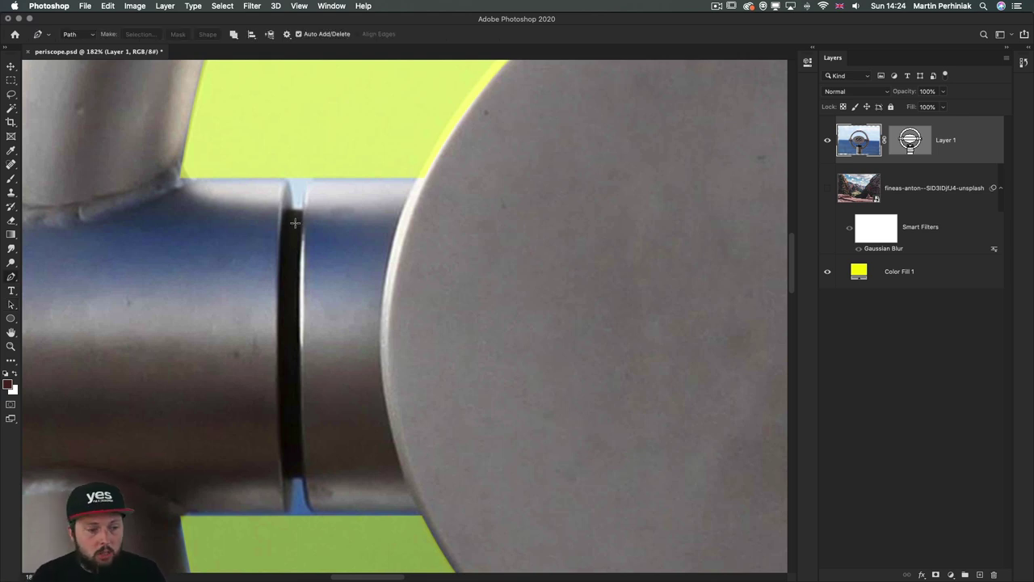
pyautogui.click(77, 34)
pyautogui.click(82, 35)
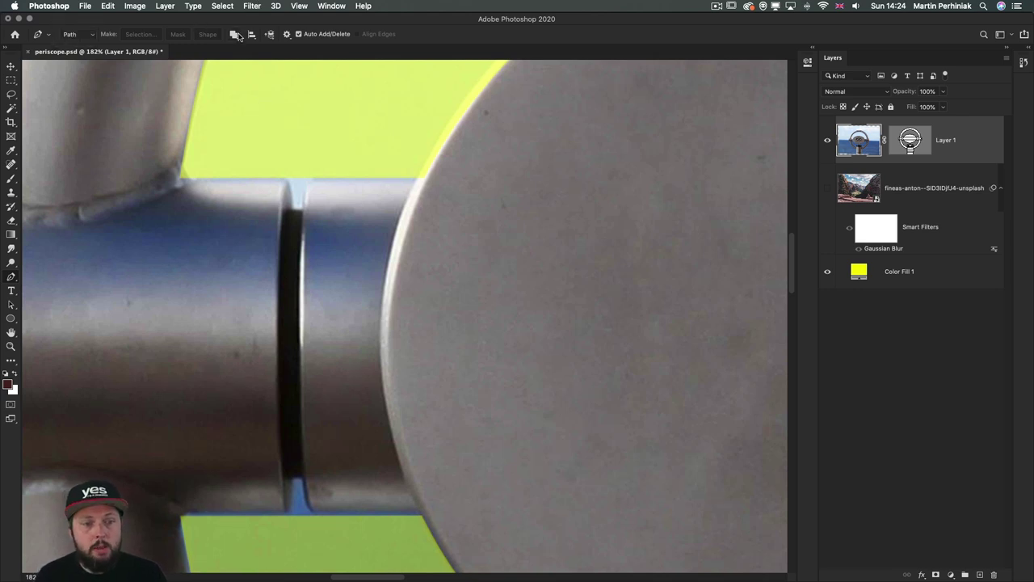
pyautogui.click(234, 35)
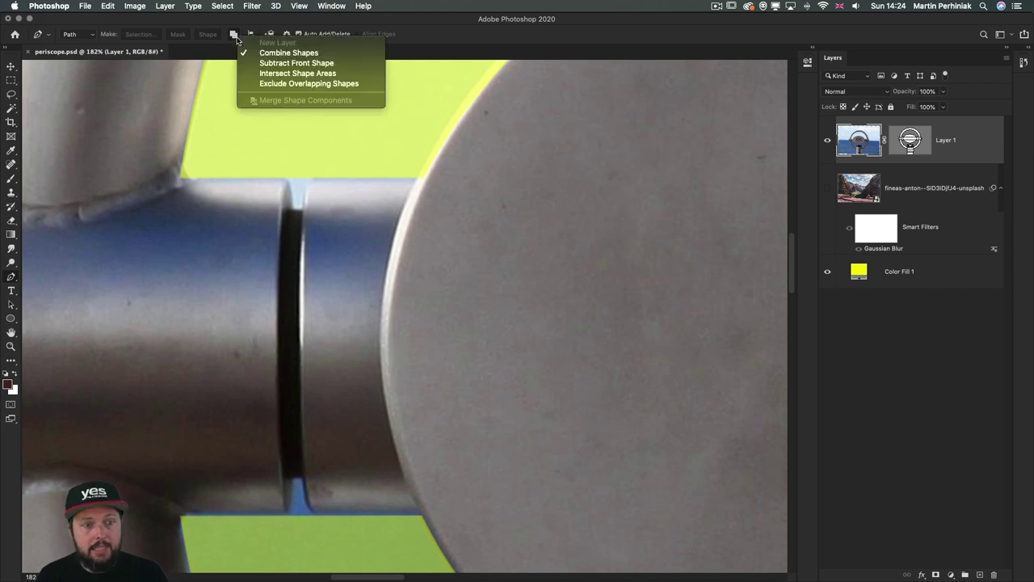
pyautogui.click(274, 63)
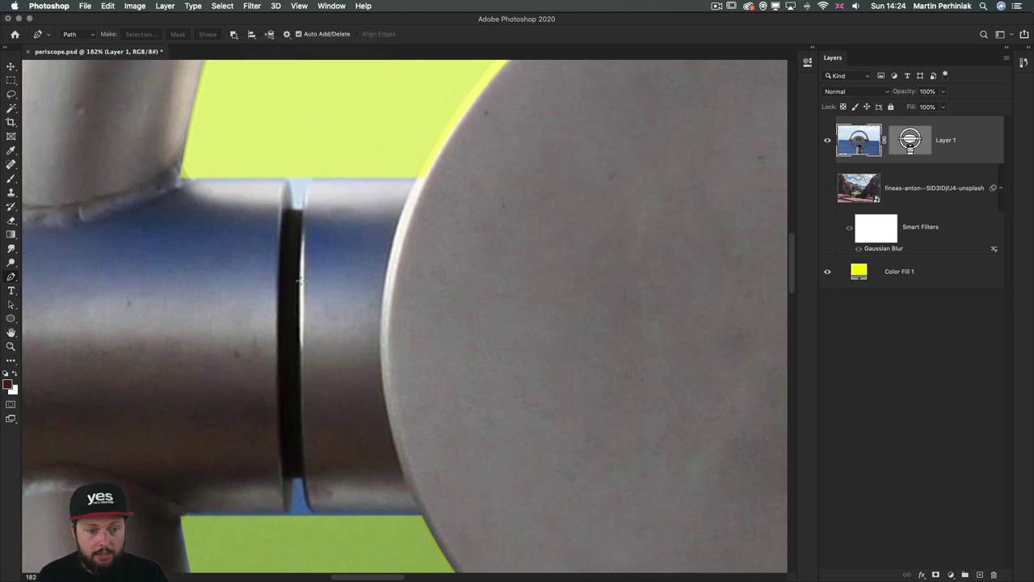
pyautogui.hscroll(-3, 275, 162)
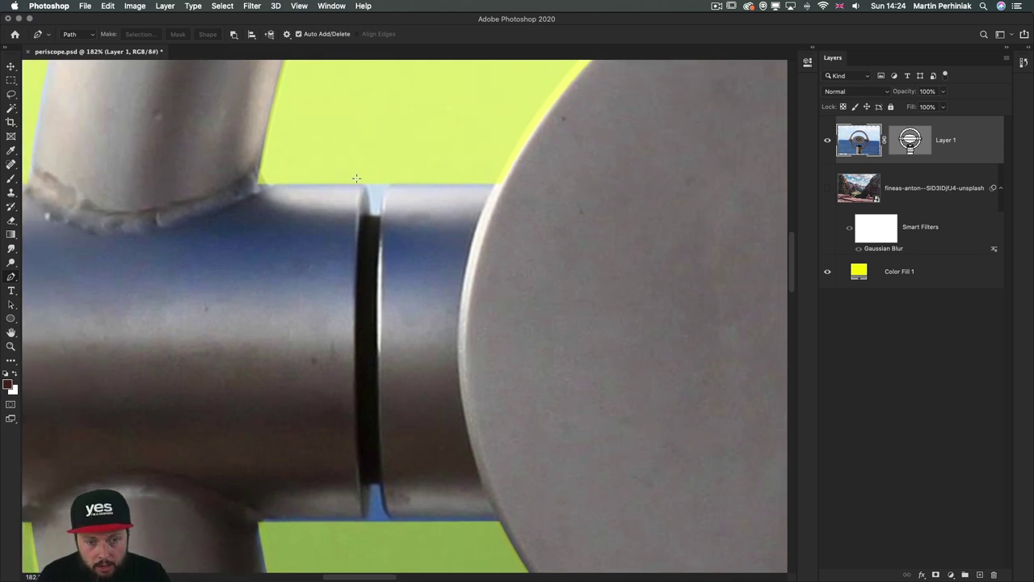
pyautogui.click(353, 180)
pyautogui.moveTo(367, 191); pyautogui.dragTo(370, 256)
pyautogui.scroll(5, 380, 202)
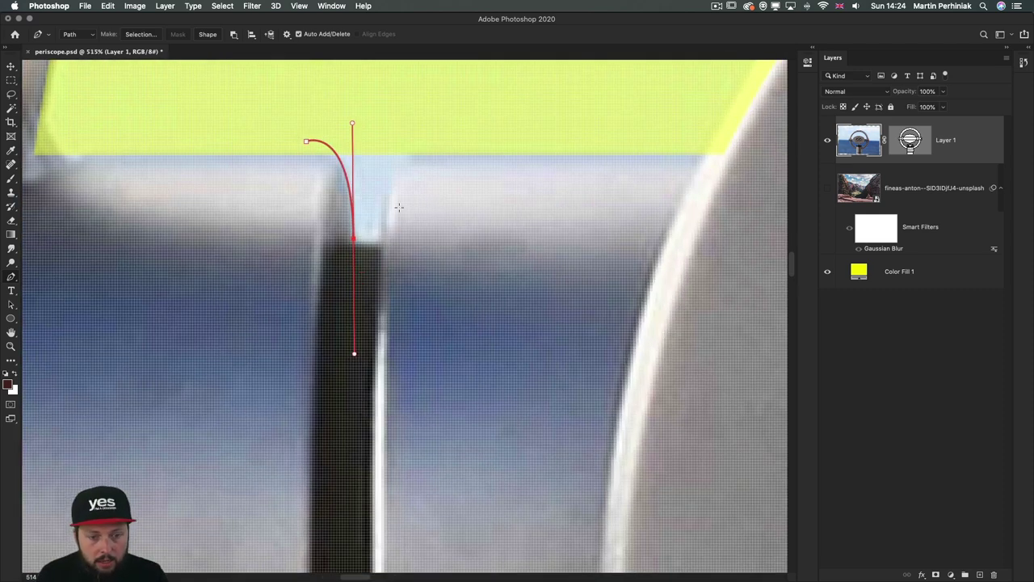
pyautogui.keyDown('alt'); pyautogui.click(353, 238); pyautogui.keyUp('alt')
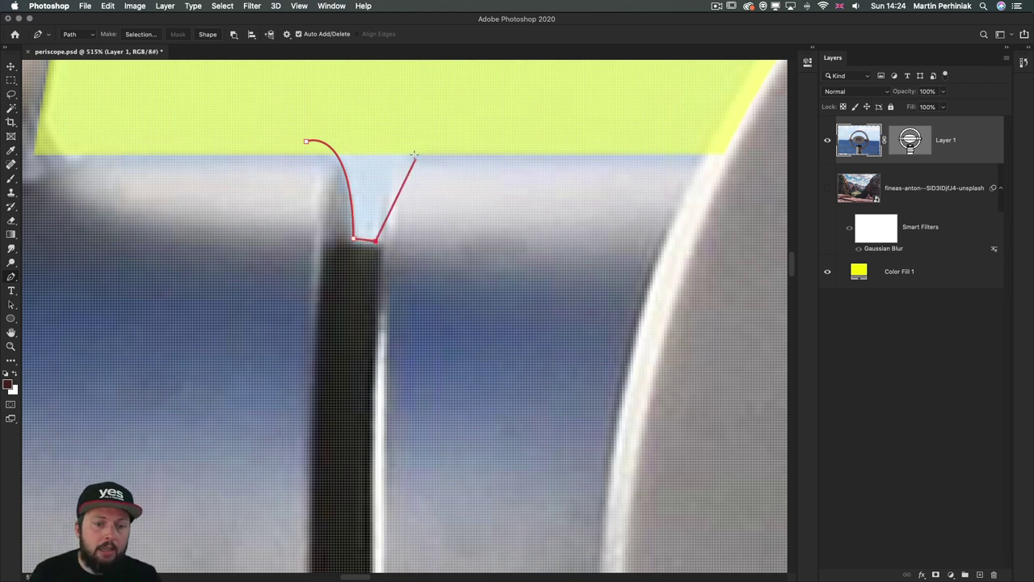
pyautogui.moveTo(427, 152); pyautogui.dragTo(488, 140)
# Level the base of the upper notch path and close the path with corner points above the crossbar's edge
pyautogui.press('a')
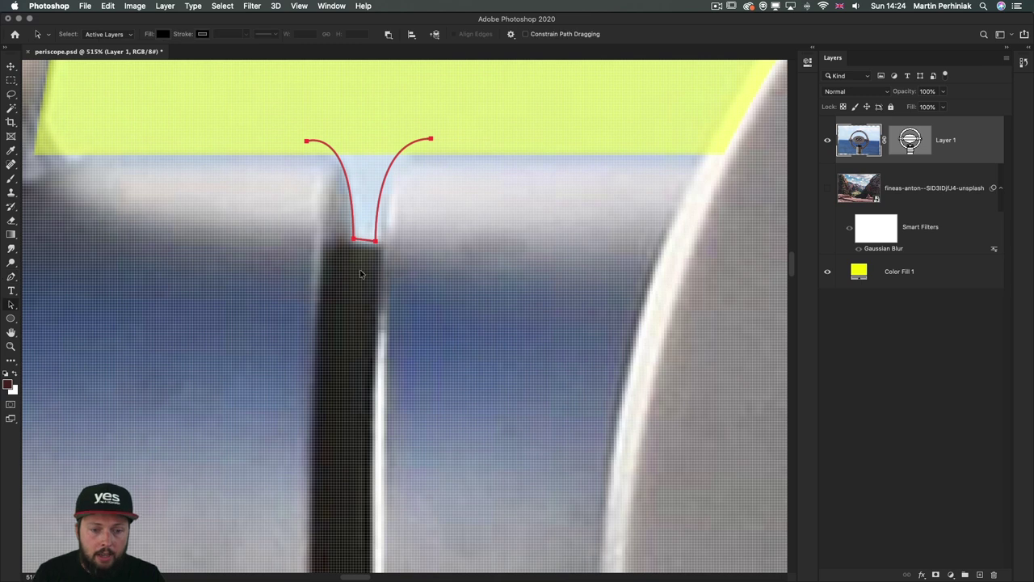
pyautogui.moveTo(380, 247); pyautogui.dragTo(379, 242)
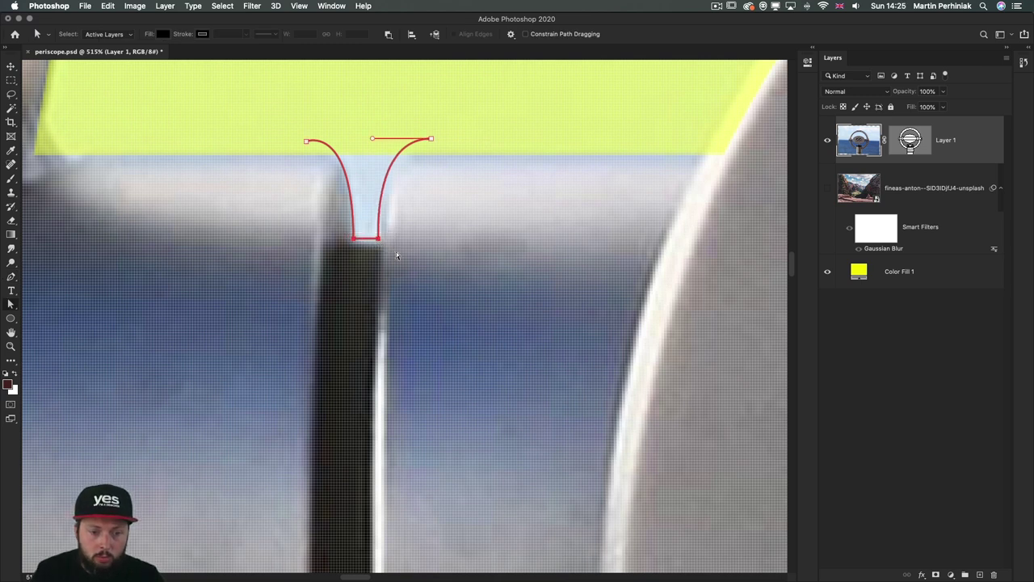
pyautogui.click(416, 144)
pyautogui.press('p')
pyautogui.click(429, 138)
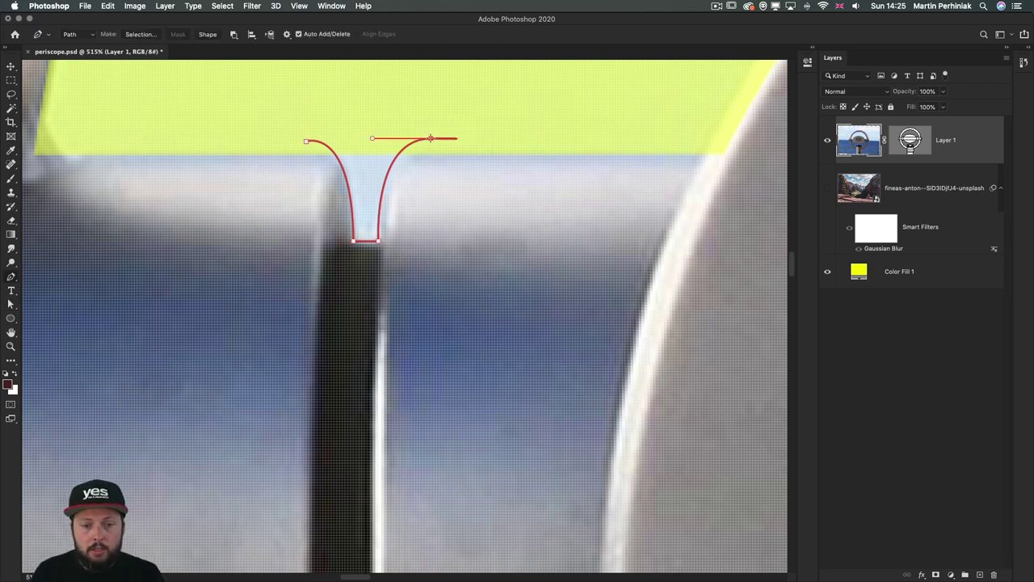
pyautogui.keyDown('alt'); pyautogui.click(430, 138); pyautogui.keyUp('alt')
pyautogui.click(425, 97)
pyautogui.click(323, 108)
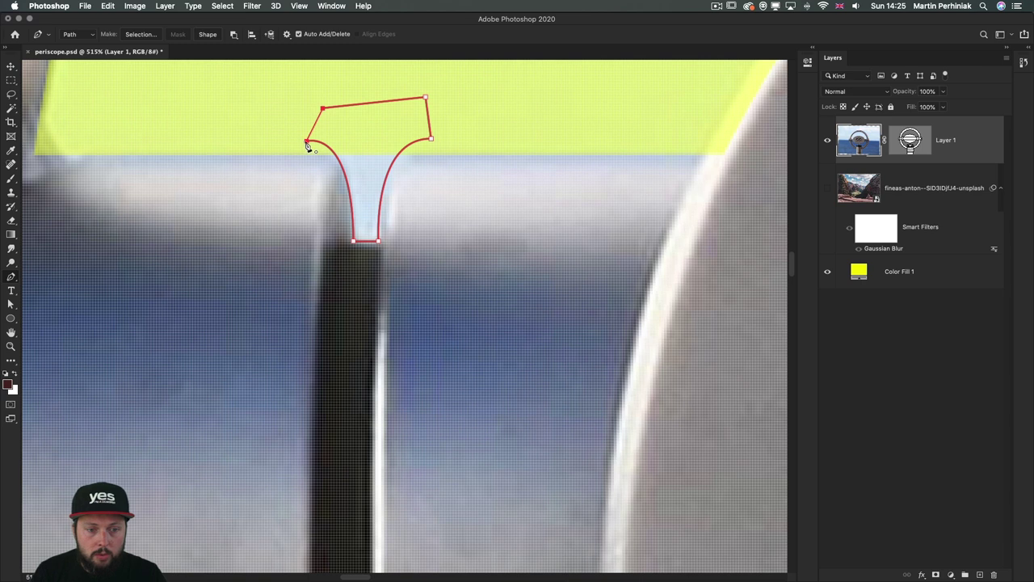
pyautogui.click(307, 140)
# Draw a closed path around the lower notch of the same gap, with curved sides and corner points below the crossbar
pyautogui.press('h')
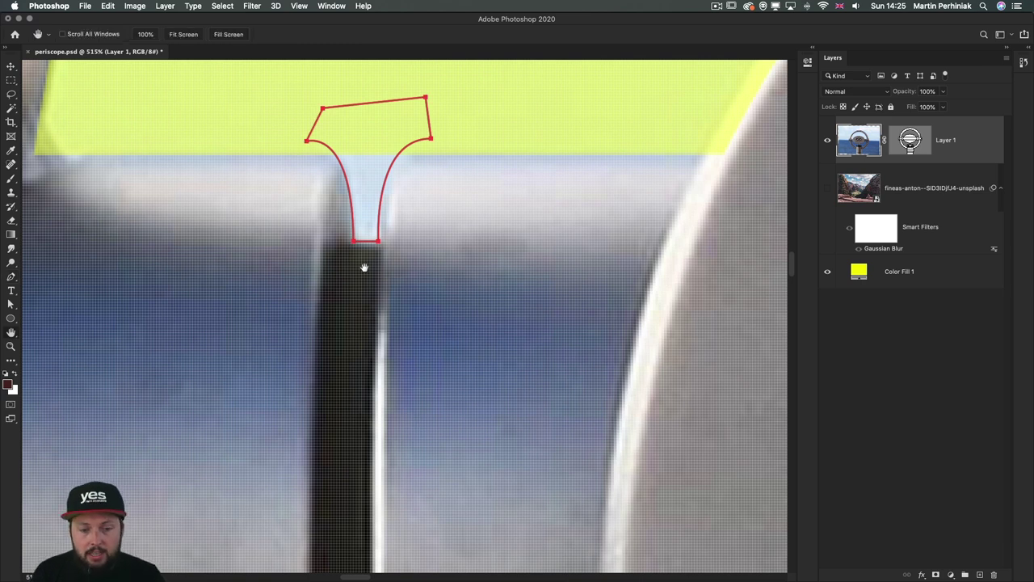
pyautogui.moveTo(357, 225); pyautogui.dragTo(265, 299)
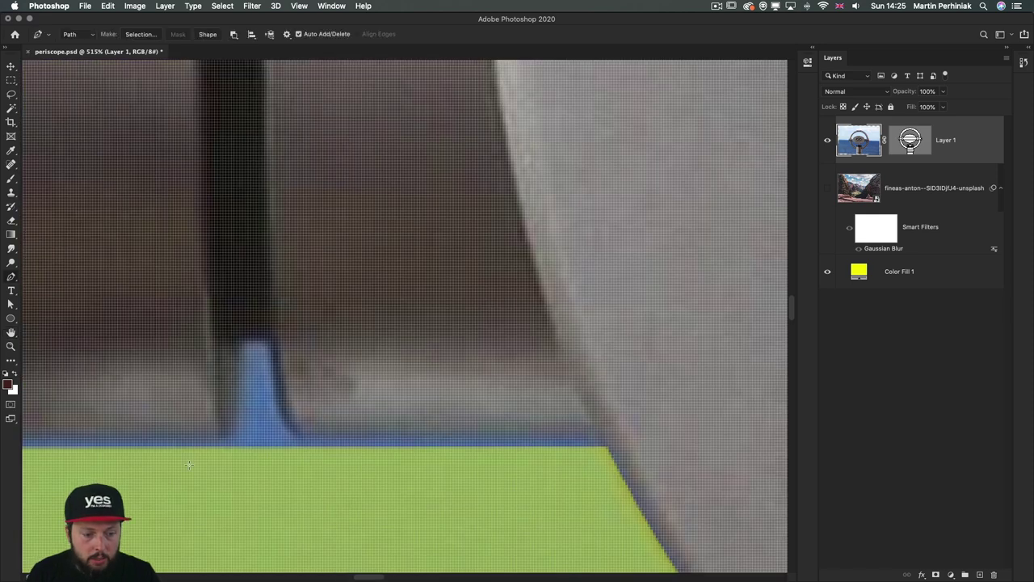
pyautogui.hscroll(-2, 233, 460)
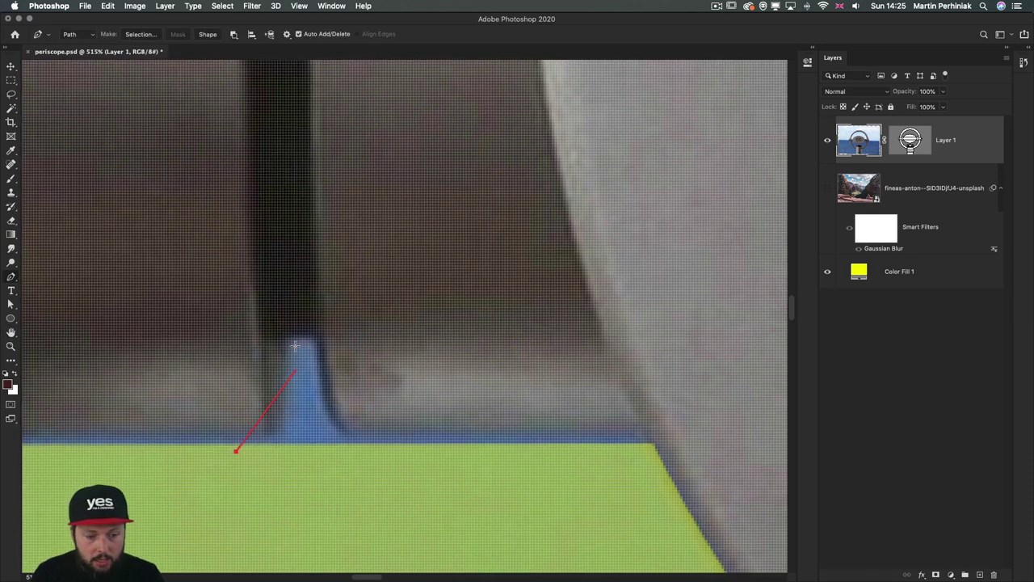
pyautogui.moveTo(288, 345); pyautogui.dragTo(288, 215)
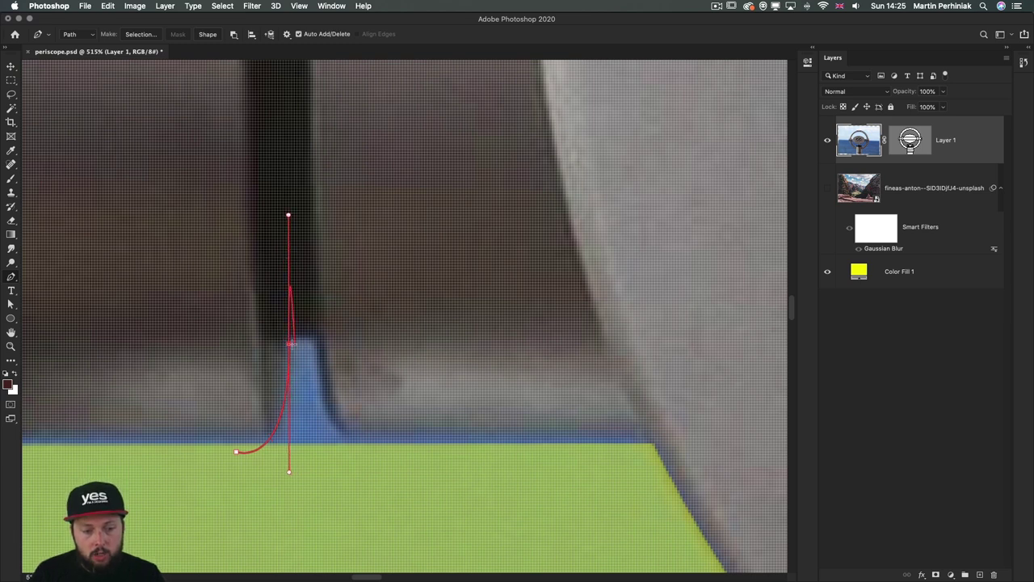
pyautogui.keyDown('alt'); pyautogui.click(290, 343); pyautogui.keyUp('alt')
pyautogui.click(316, 341)
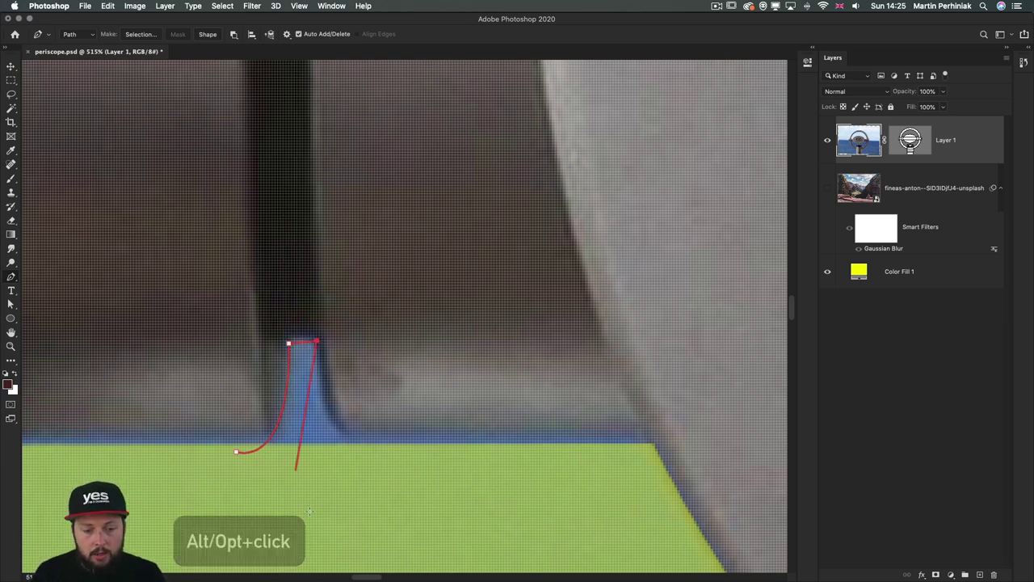
pyautogui.moveTo(362, 456); pyautogui.dragTo(421, 457)
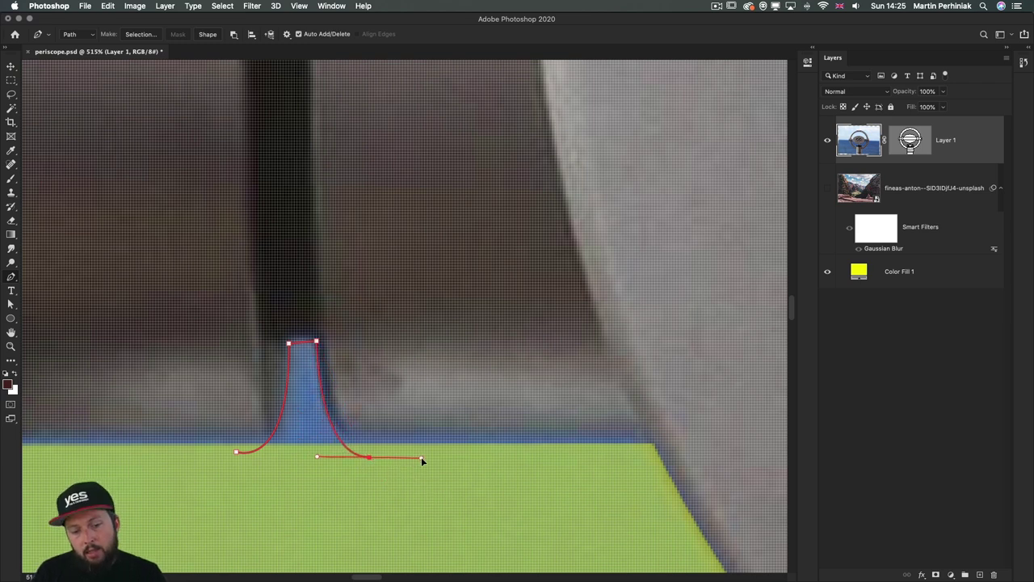
pyautogui.keyDown('alt'); pyautogui.click(368, 458); pyautogui.keyUp('alt')
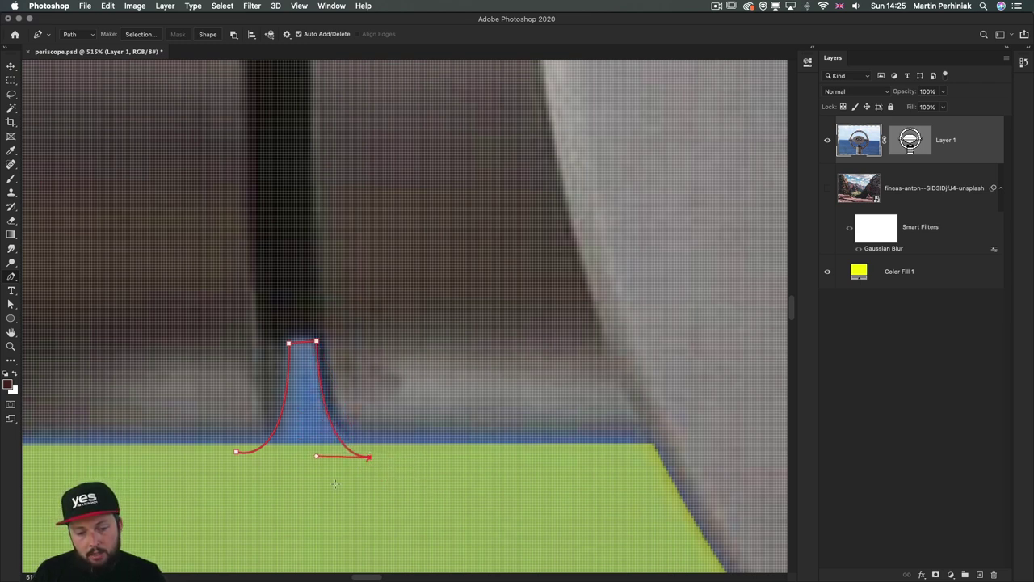
pyautogui.click(333, 485)
pyautogui.click(274, 471)
pyautogui.click(237, 453)
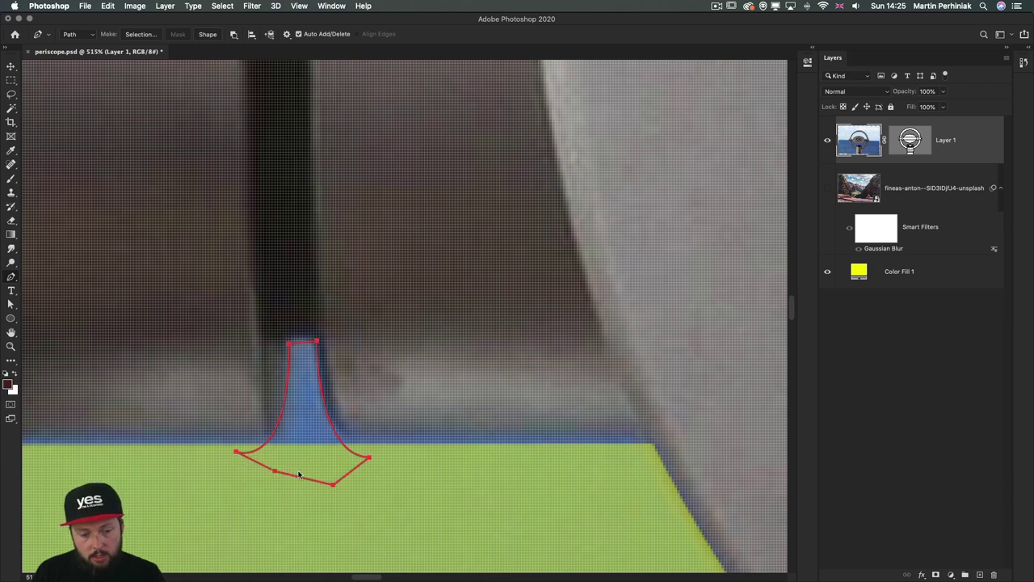
# Move both notch paths into Layer 1's vector mask by cutting them and pasting them there
pyautogui.press('a')
pyautogui.press('super+1')
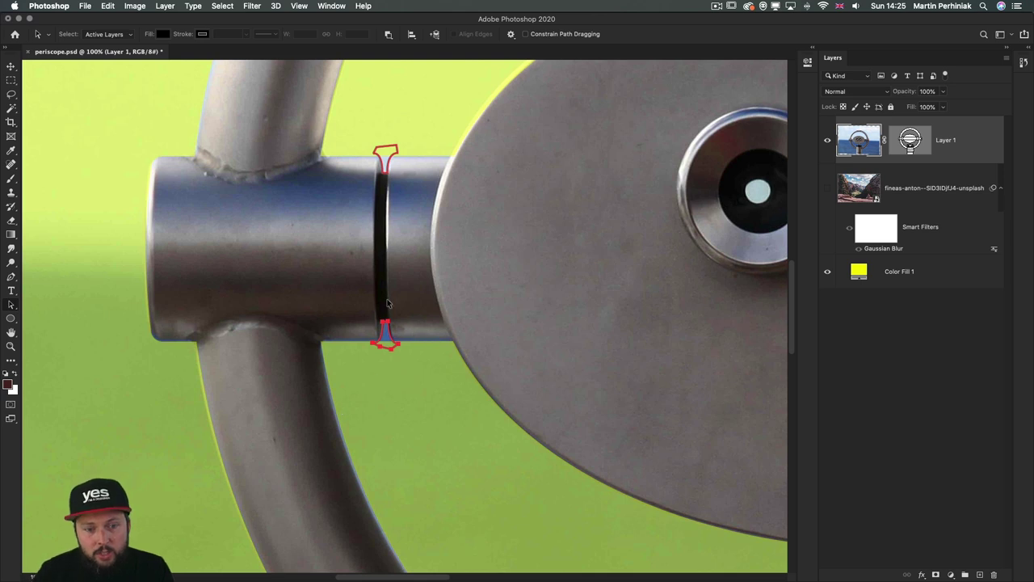
pyautogui.moveTo(379, 267); pyautogui.dragTo(400, 259)
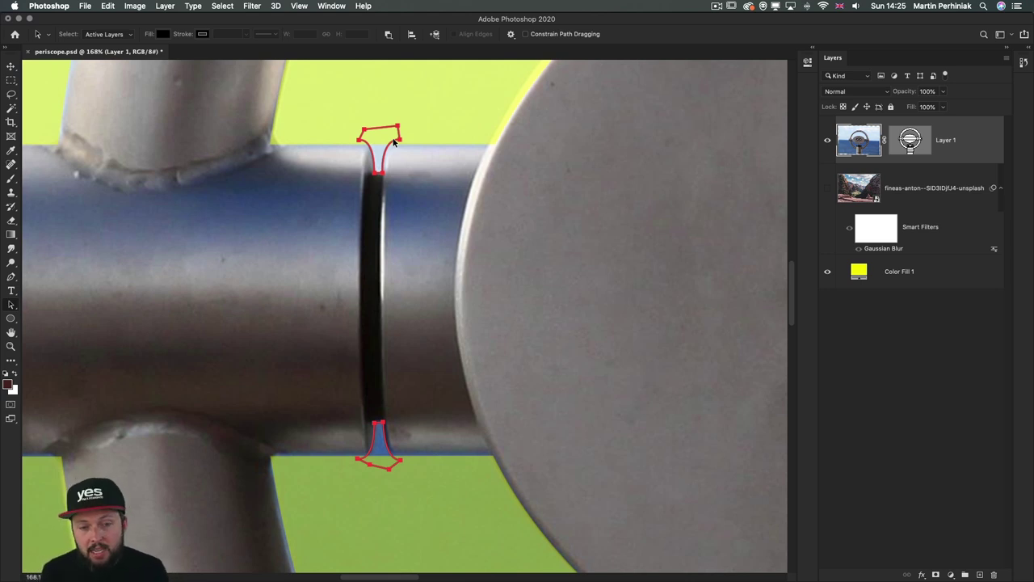
pyautogui.keyDown('shift'); pyautogui.click(394, 142); pyautogui.keyUp('shift')
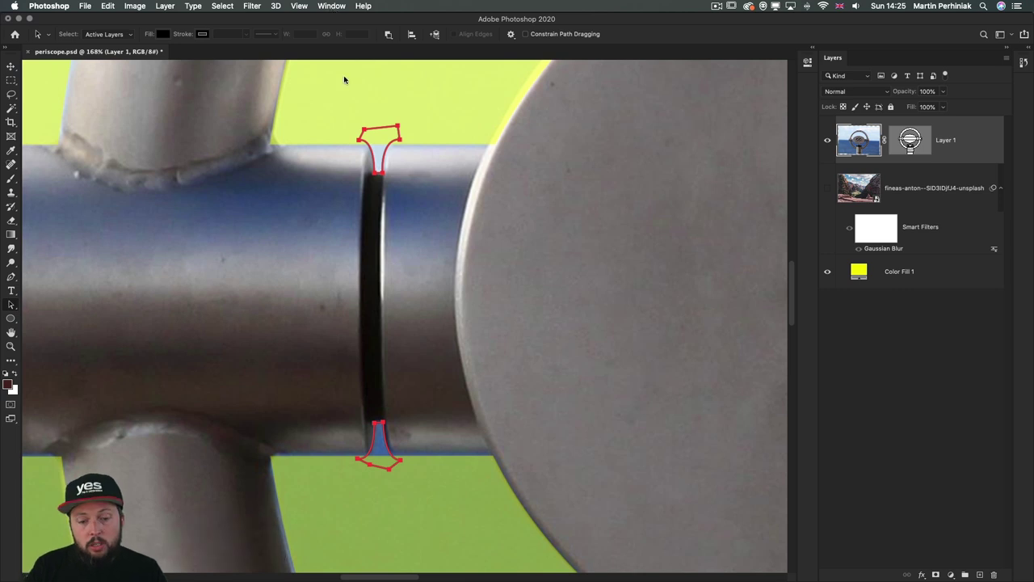
pyautogui.press('super+x')
pyautogui.click(917, 141)
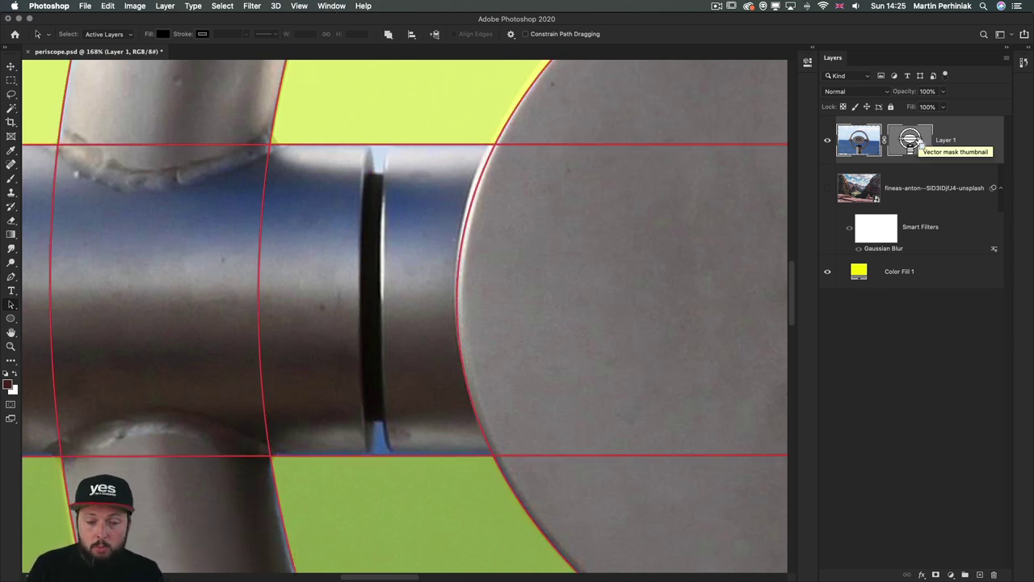
pyautogui.press('super+v')
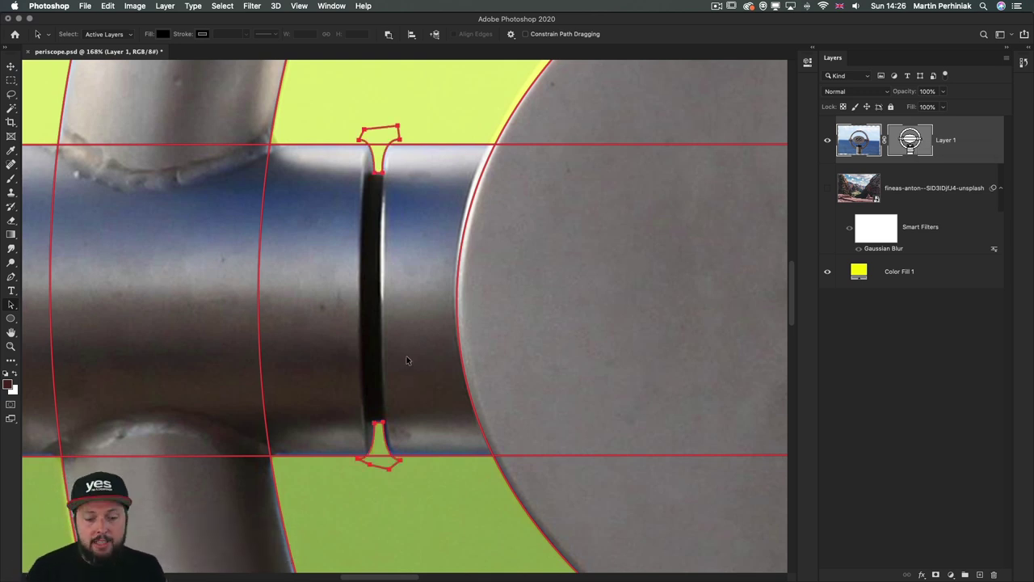
# Duplicate the two notch paths onto the matching gap in the right part of the crossbar and deselect them
pyautogui.hscroll(3, 405, 267)
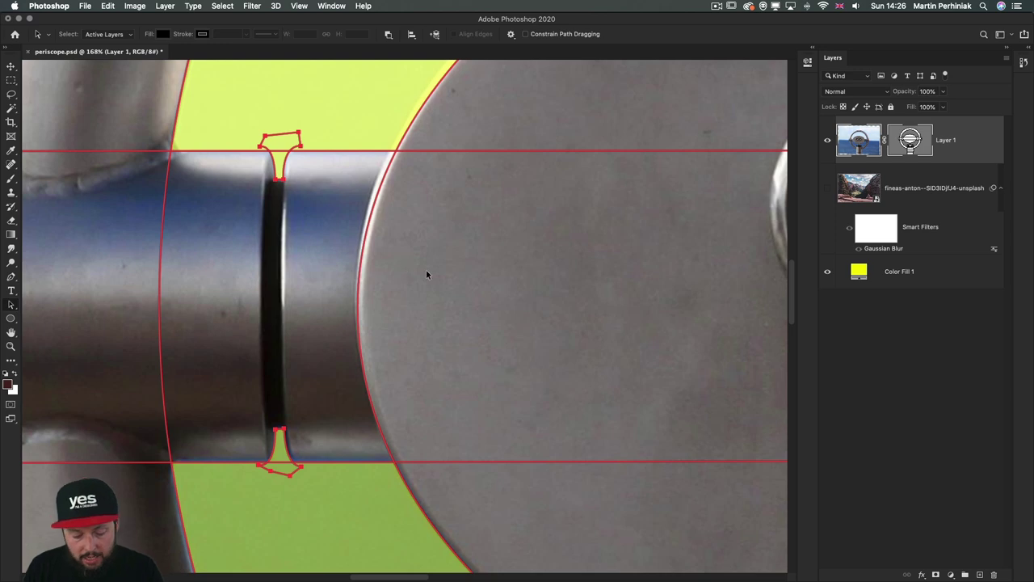
pyautogui.press('super+0')
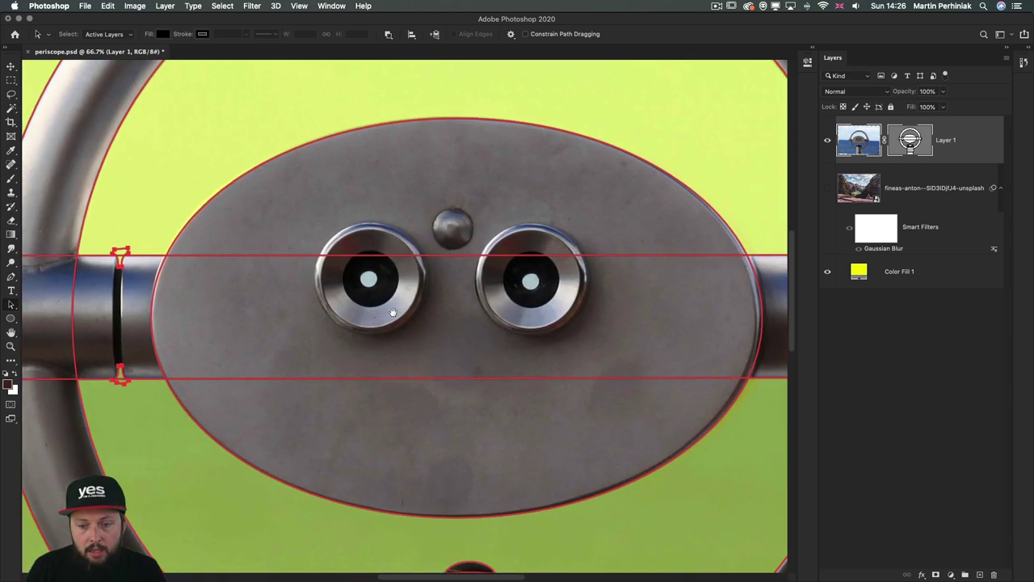
pyautogui.hscroll(3, 393, 312)
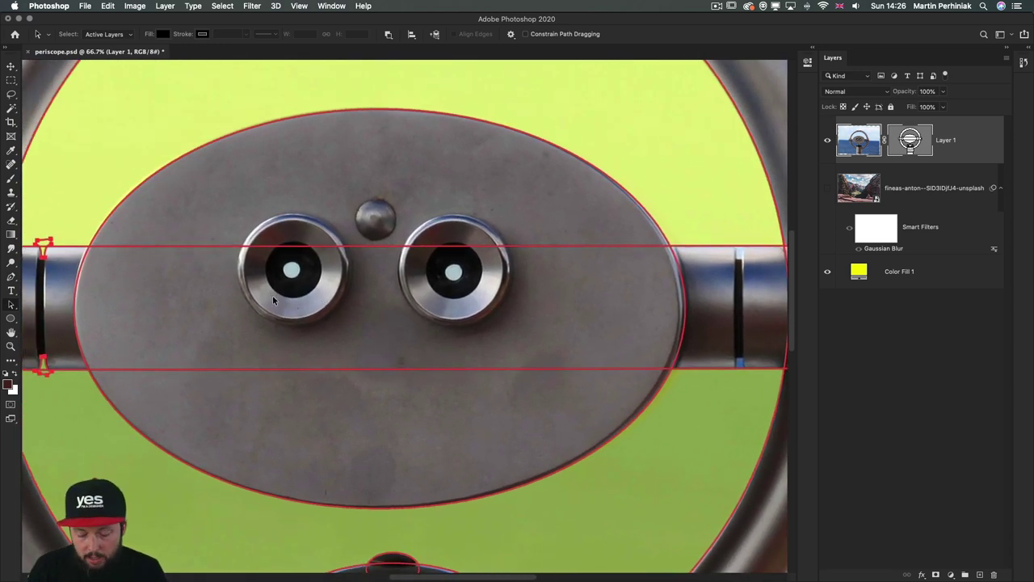
pyautogui.press('super+minus')
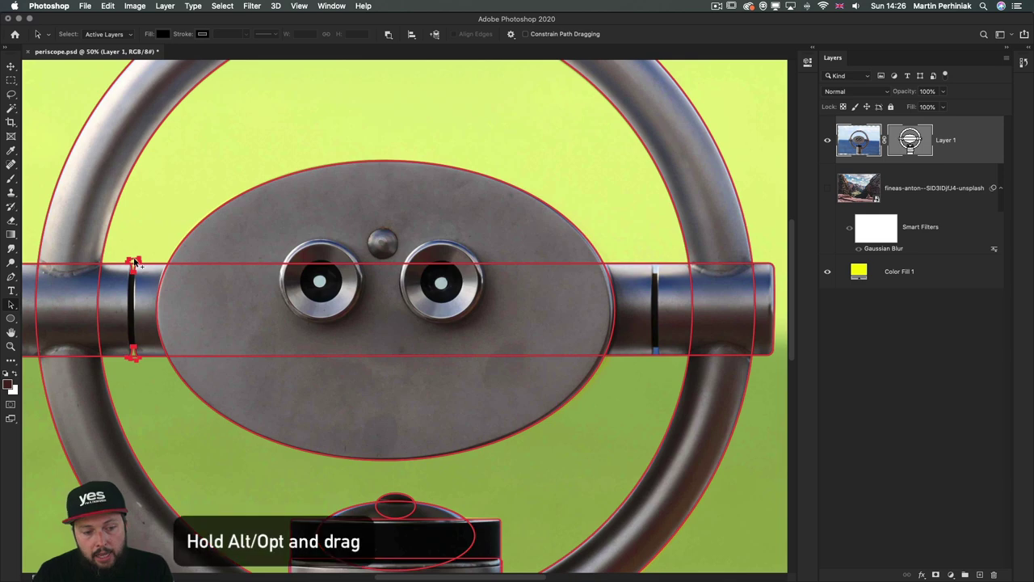
pyautogui.moveTo(136, 263); pyautogui.dragTo(657, 261)
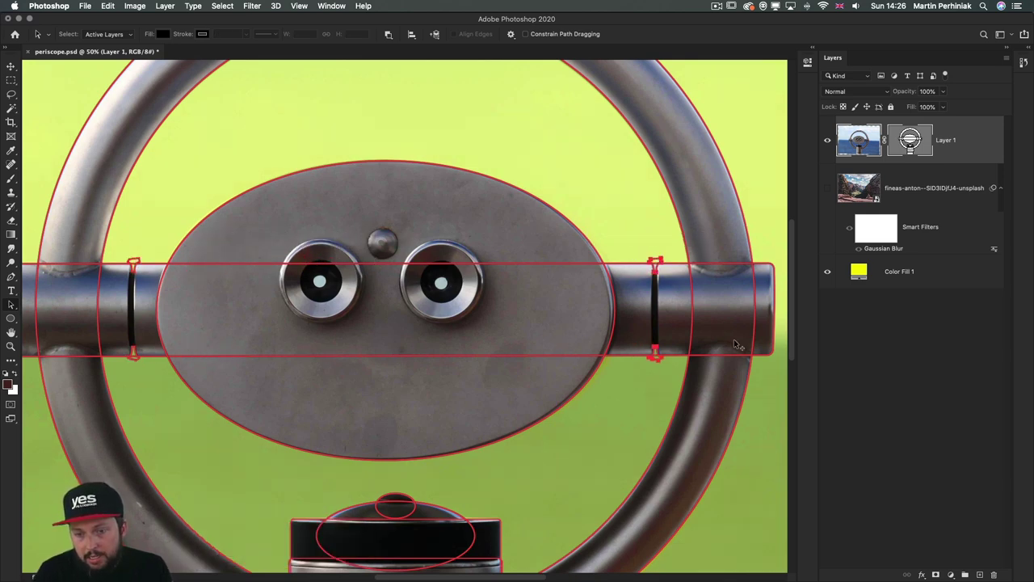
pyautogui.click(692, 308)
pyautogui.scroll(-5, 692, 308)
pyautogui.scroll(3, 638, 242)
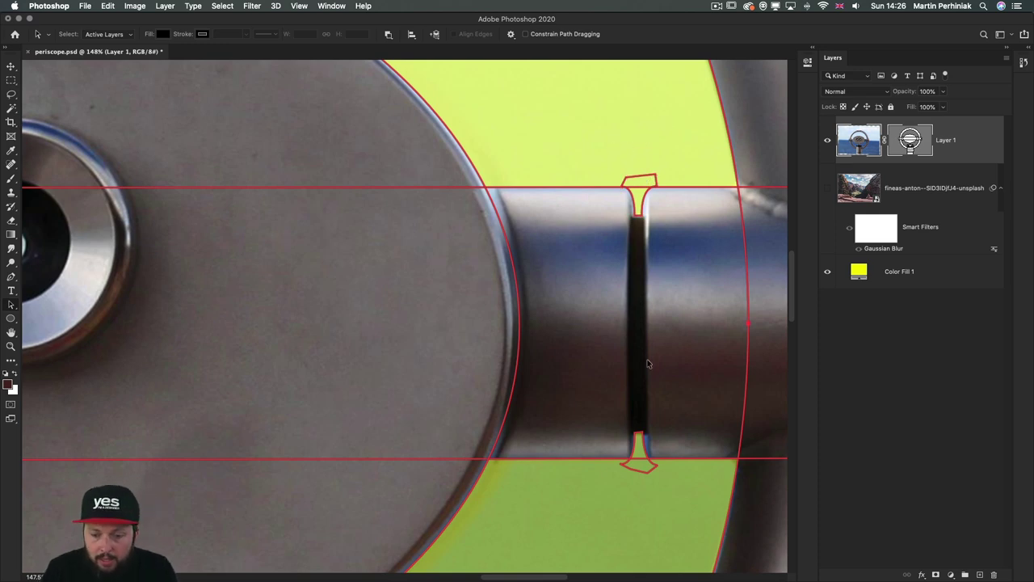
# Move the two upper corner points of the right gap's lower notch to widen it, reshape its left curve, and deselect the path
pyautogui.scroll(6, 703, 440)
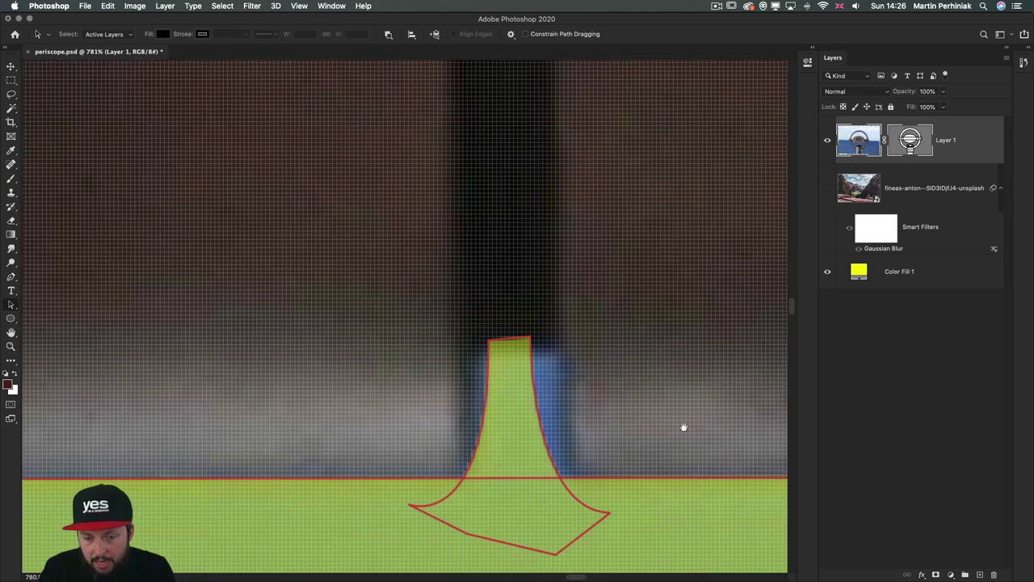
pyautogui.moveTo(455, 324); pyautogui.dragTo(478, 337)
pyautogui.moveTo(411, 325); pyautogui.dragTo(403, 342)
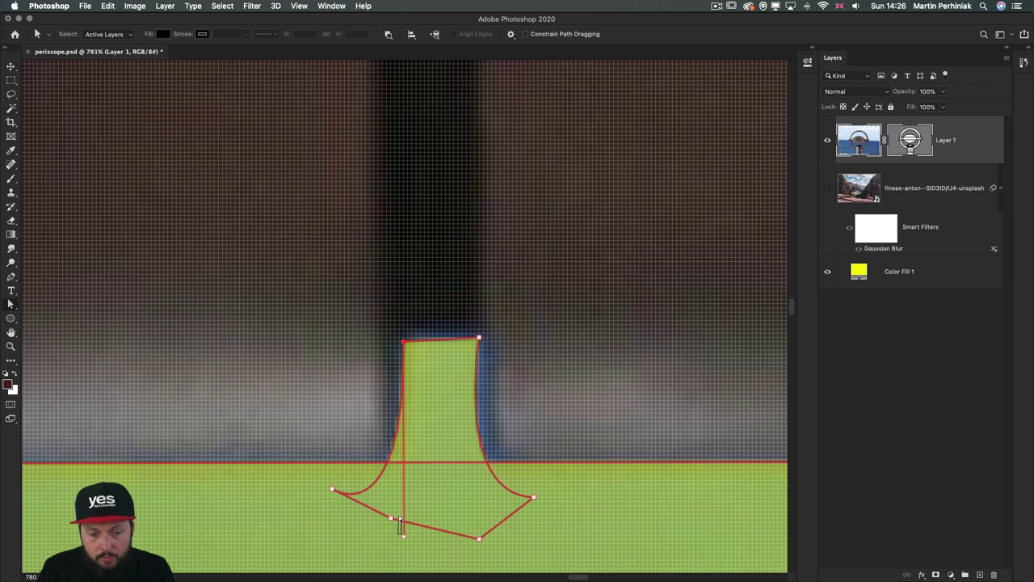
pyautogui.moveTo(403, 532); pyautogui.dragTo(414, 501)
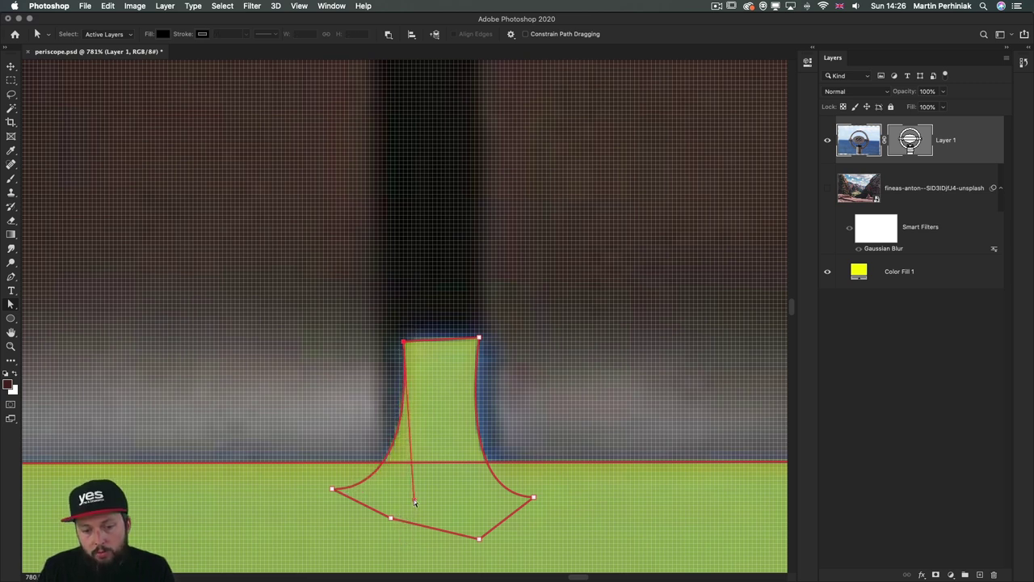
pyautogui.click(534, 497)
pyautogui.click(553, 476)
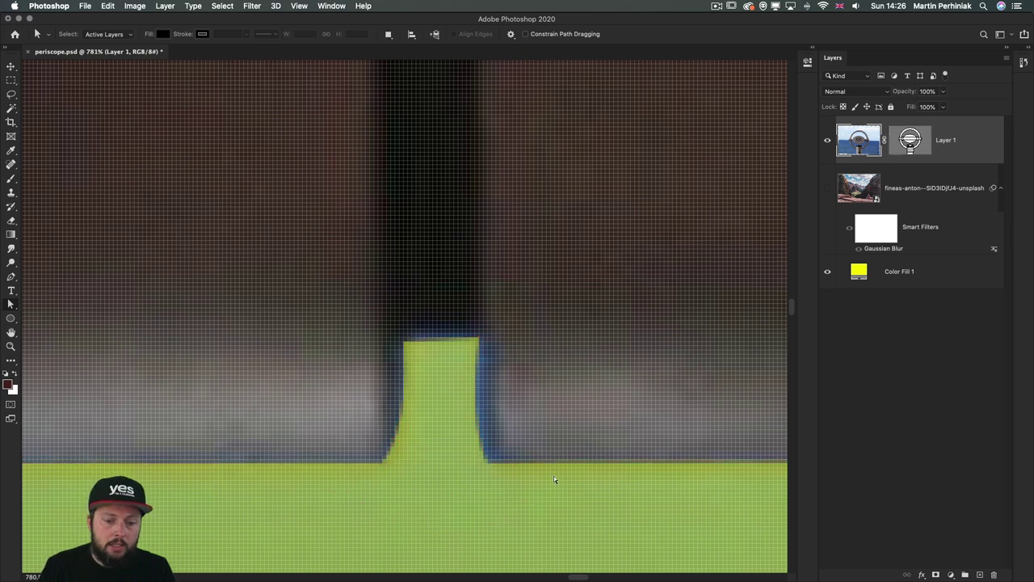
# Hide the Color Fill 1 layer, show the canyon photo layer behind the binoculars, and select it
pyautogui.press('super+minus')
pyautogui.press('super+minus')
pyautogui.press('super+minus')
pyautogui.press('super+minus')
pyautogui.press('super+minus')
pyautogui.press('super+minus')
pyautogui.press('super+minus')
pyautogui.press('super+minus')
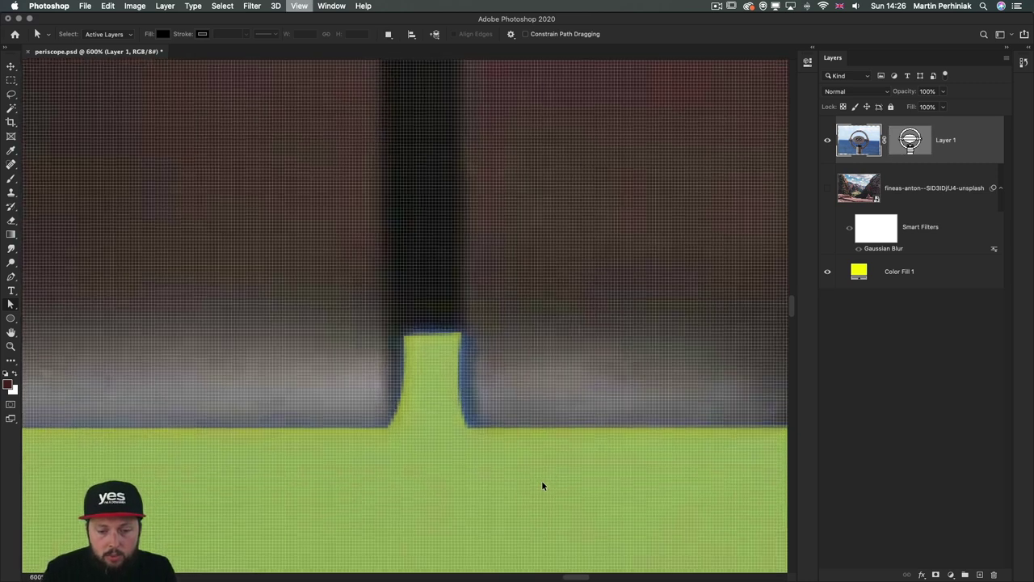
pyautogui.press('super+minus')
pyautogui.press('super+minus')
pyautogui.press('super+minus')
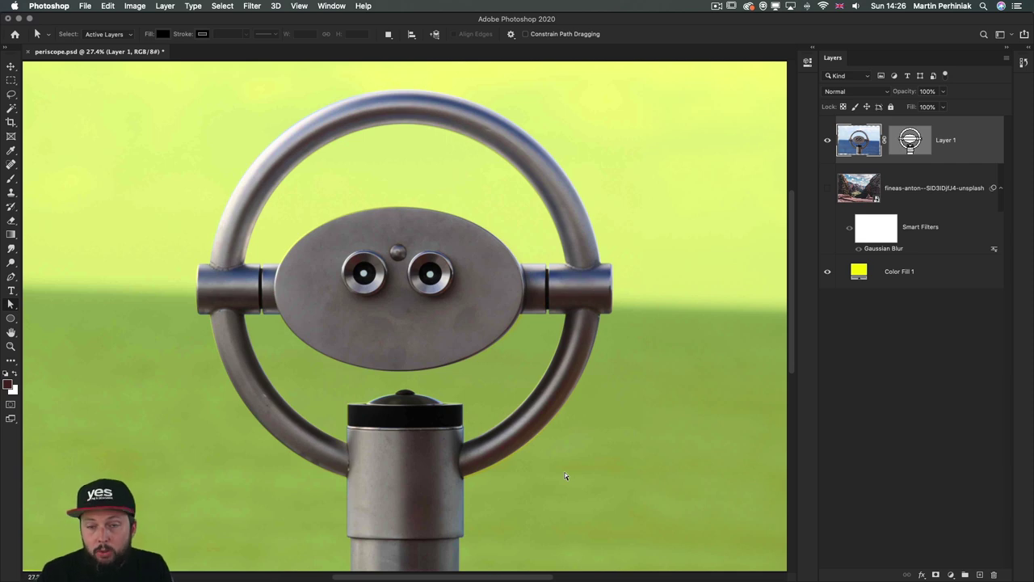
pyautogui.click(827, 272)
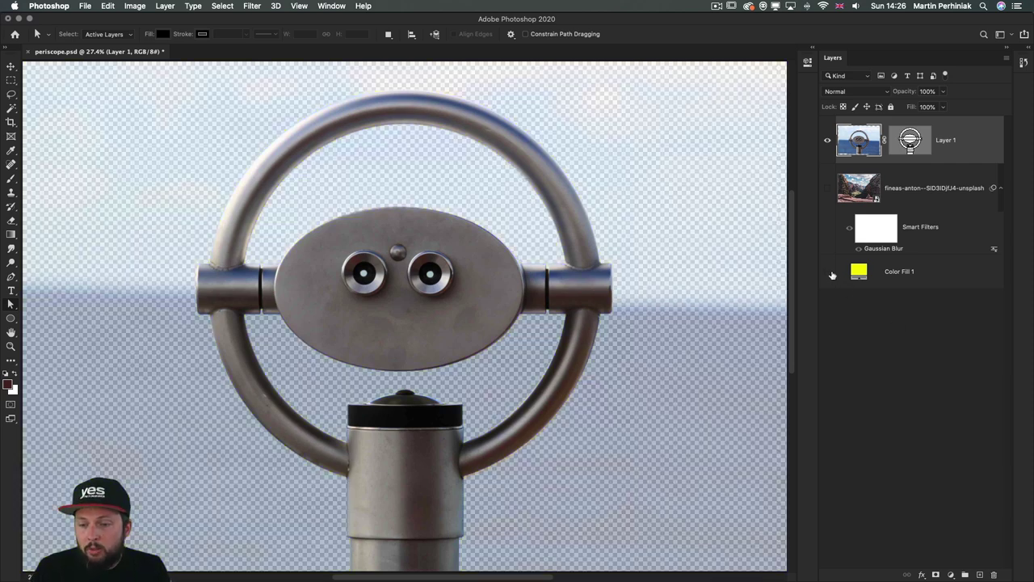
pyautogui.click(826, 188)
pyautogui.click(873, 179)
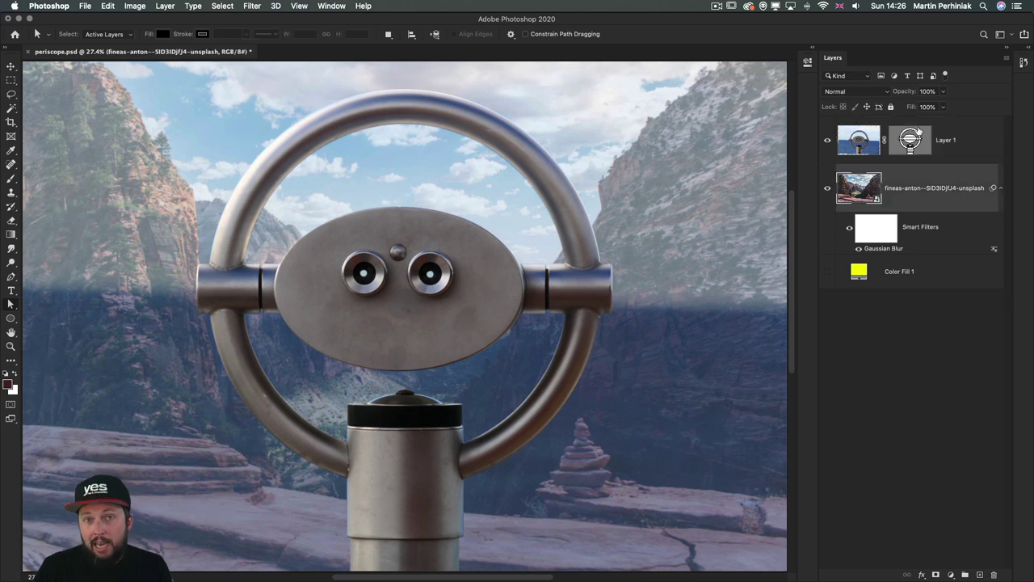
# Set the density of Layer 1's vector mask to 100%
pyautogui.moveTo(911, 139)
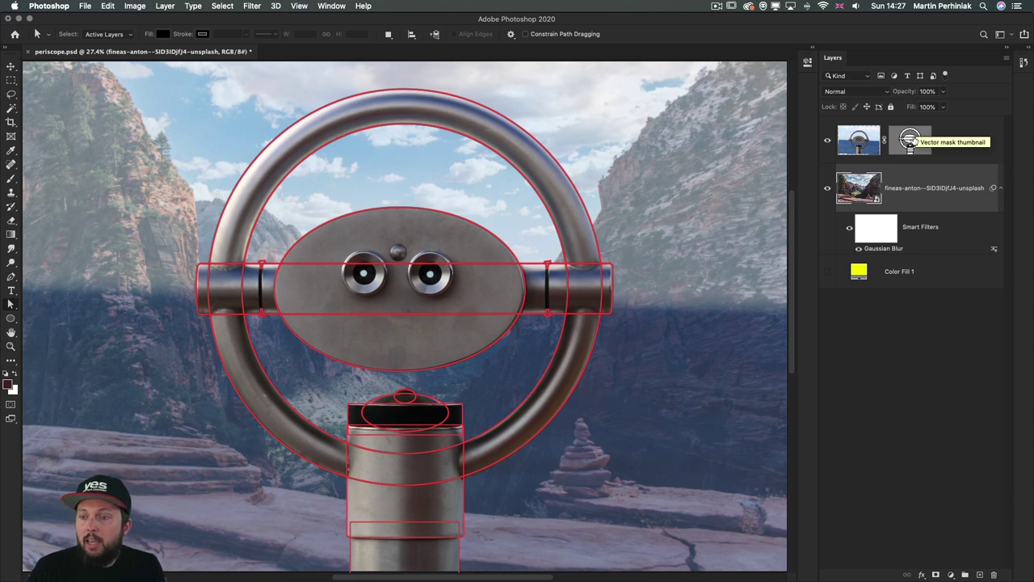
pyautogui.doubleClick(911, 139)
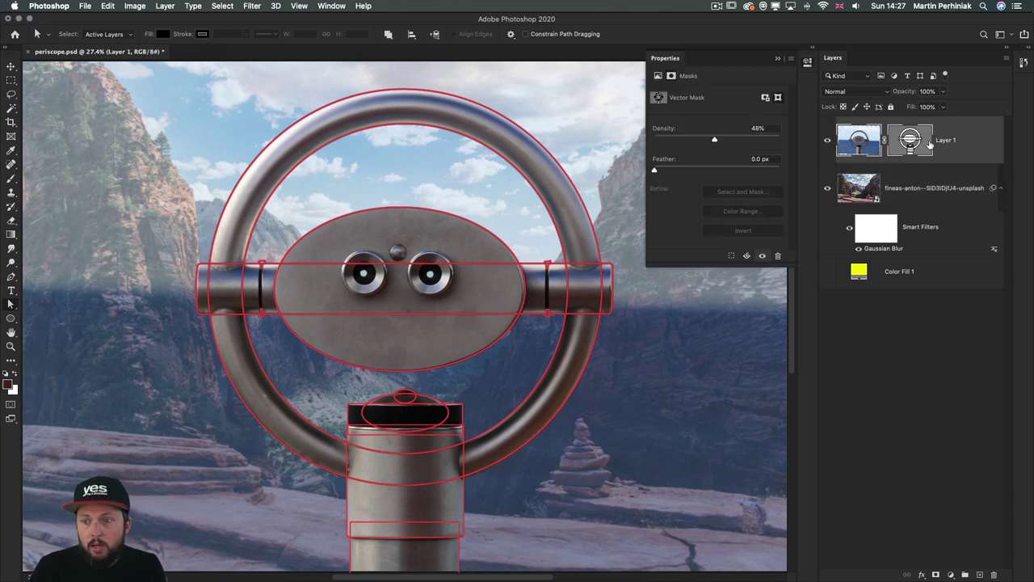
pyautogui.moveTo(712, 140); pyautogui.dragTo(785, 140)
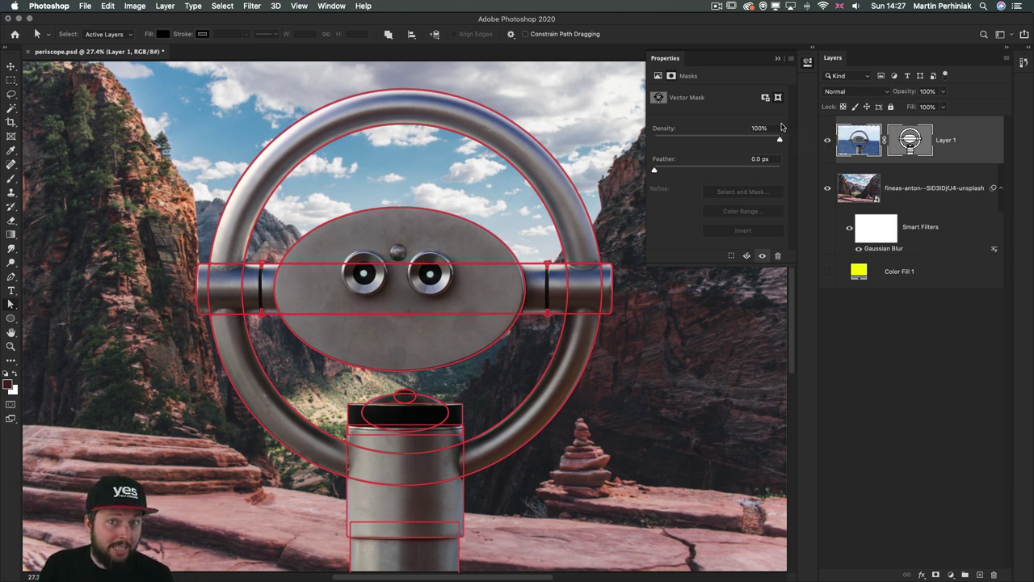
pyautogui.click(807, 62)
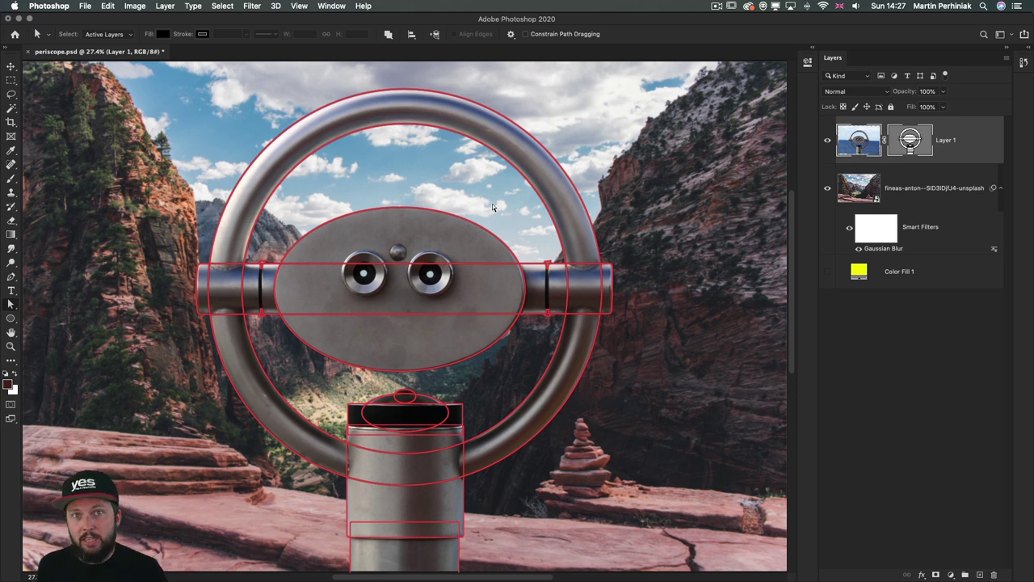
pyautogui.click(654, 239)
pyautogui.hotkey('ctrl', 'z')
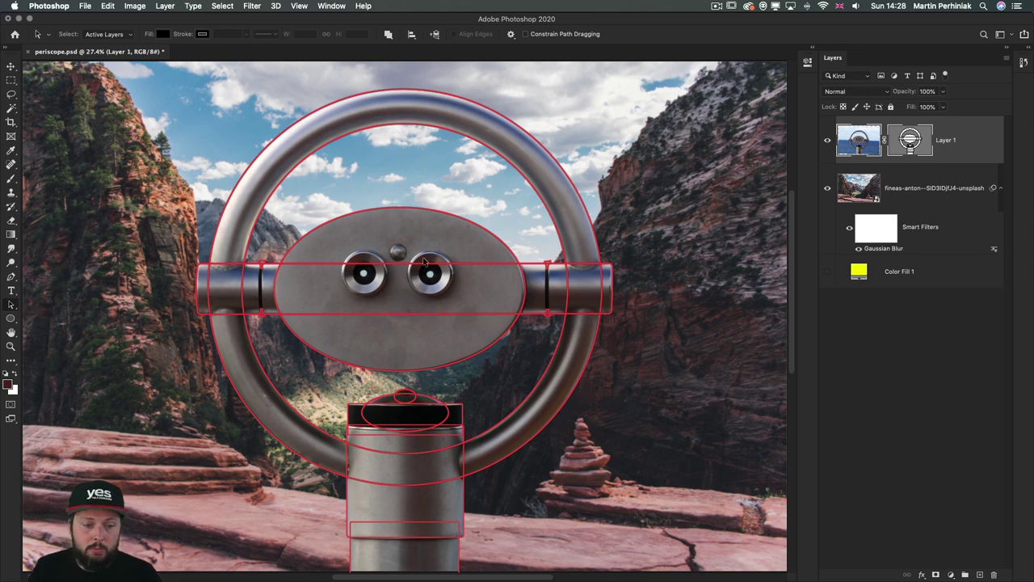
# Select the crossbar path with all four gap notch paths and merge them into a single shape component
pyautogui.moveTo(249, 276); pyautogui.dragTo(315, 277)
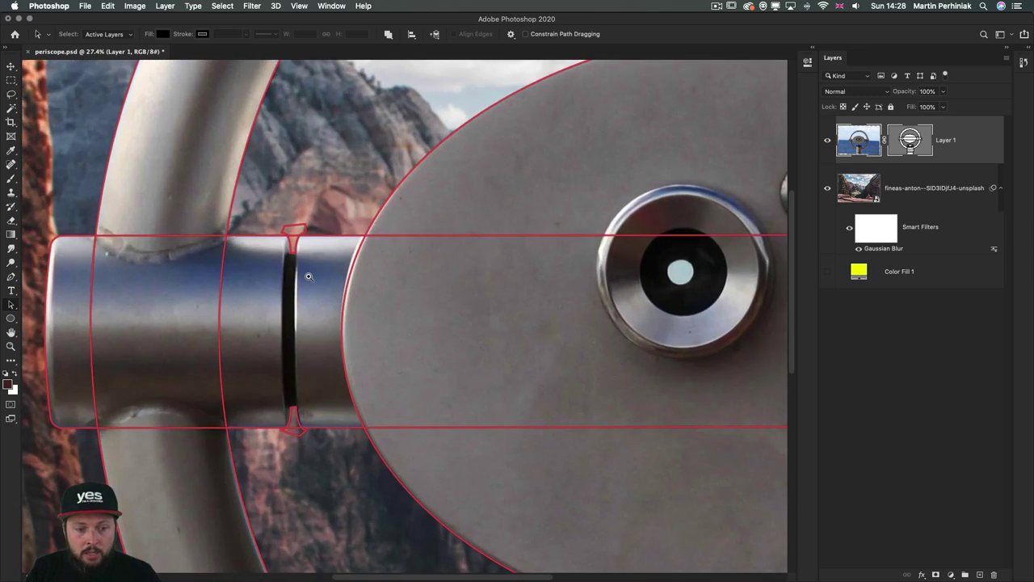
pyautogui.click(269, 236)
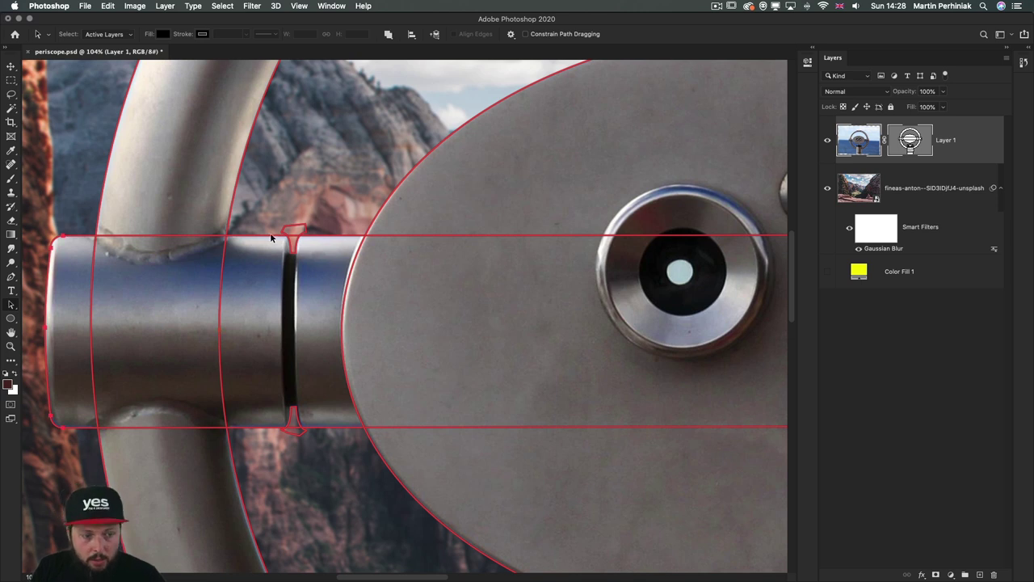
pyautogui.click(299, 227)
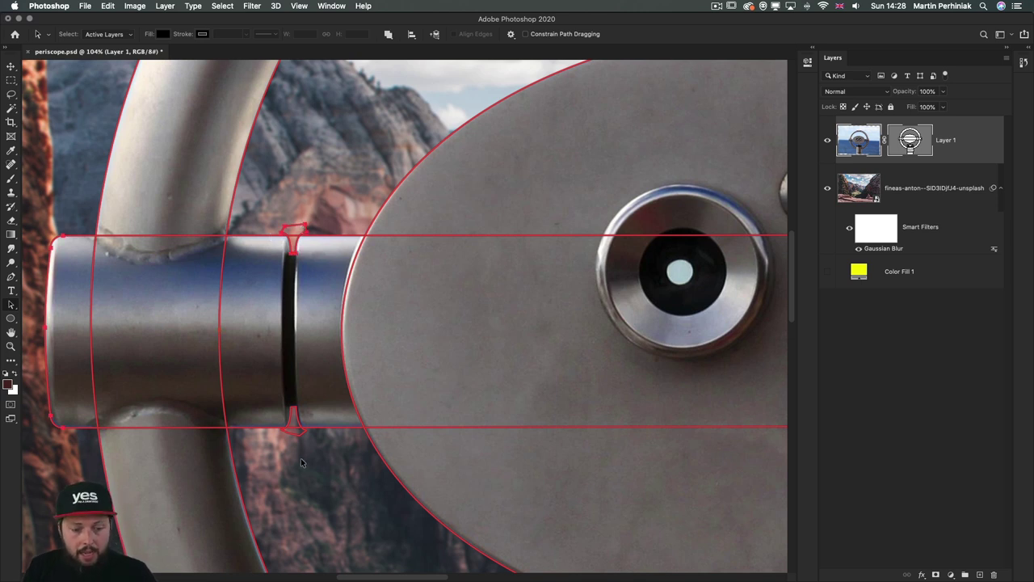
pyautogui.moveTo(661, 379); pyautogui.dragTo(533, 383)
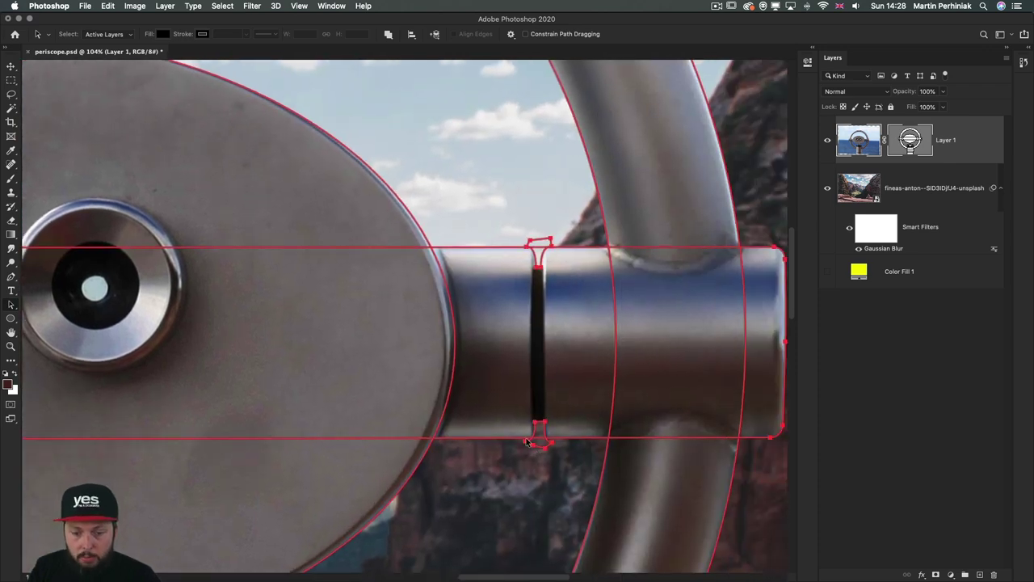
pyautogui.scroll(-5, 463, 376)
pyautogui.scroll(-3, 420, 372)
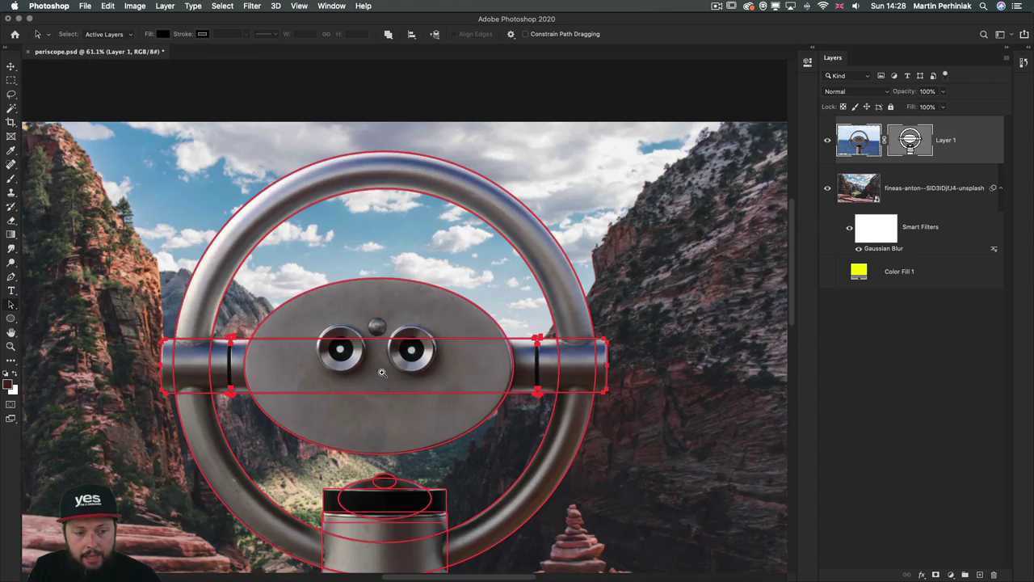
pyautogui.scroll(2, 419, 372)
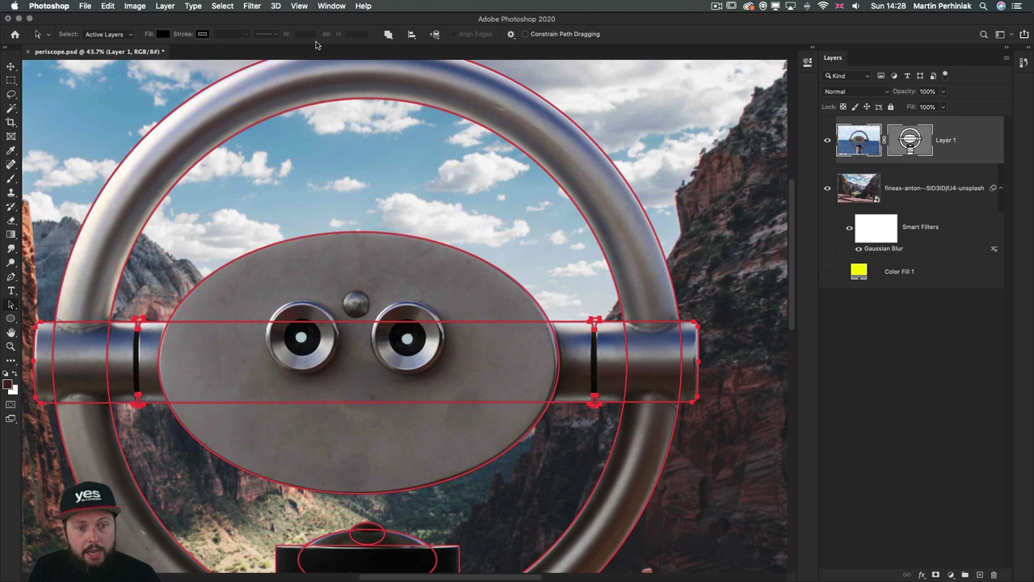
pyautogui.click(387, 34)
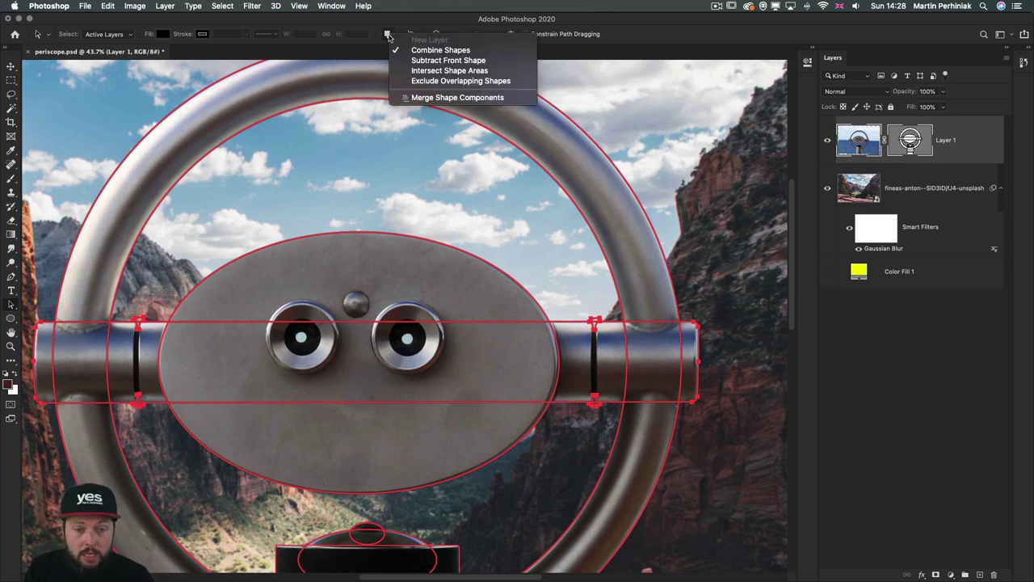
pyautogui.click(428, 98)
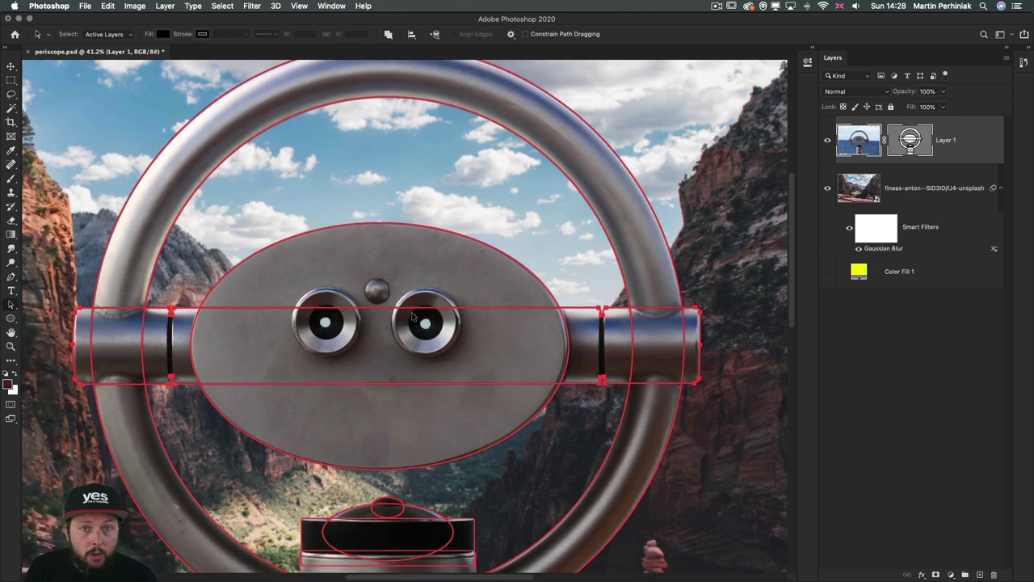
# Inspect the merged crossbar path around the right gap's notches and across the whole cutout, and deselect it
pyautogui.scroll(-1, 559, 325)
pyautogui.moveTo(559, 326); pyautogui.dragTo(619, 325)
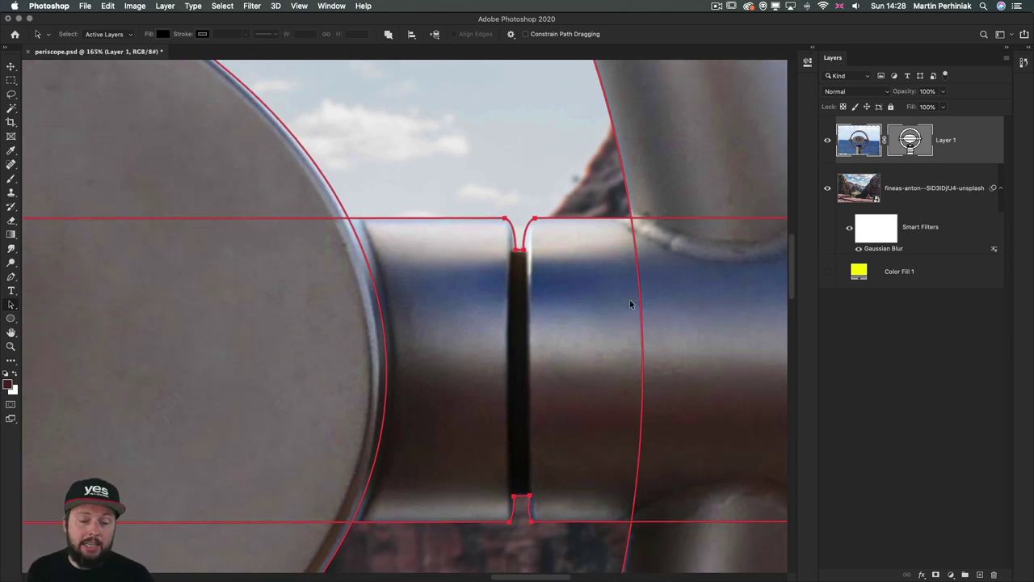
pyautogui.click(550, 195)
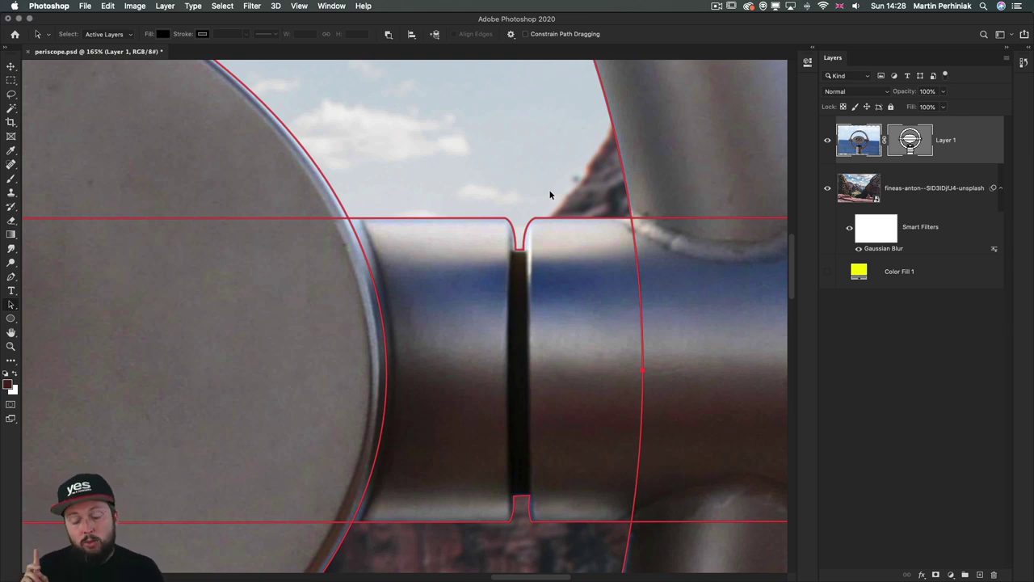
pyautogui.click(543, 219)
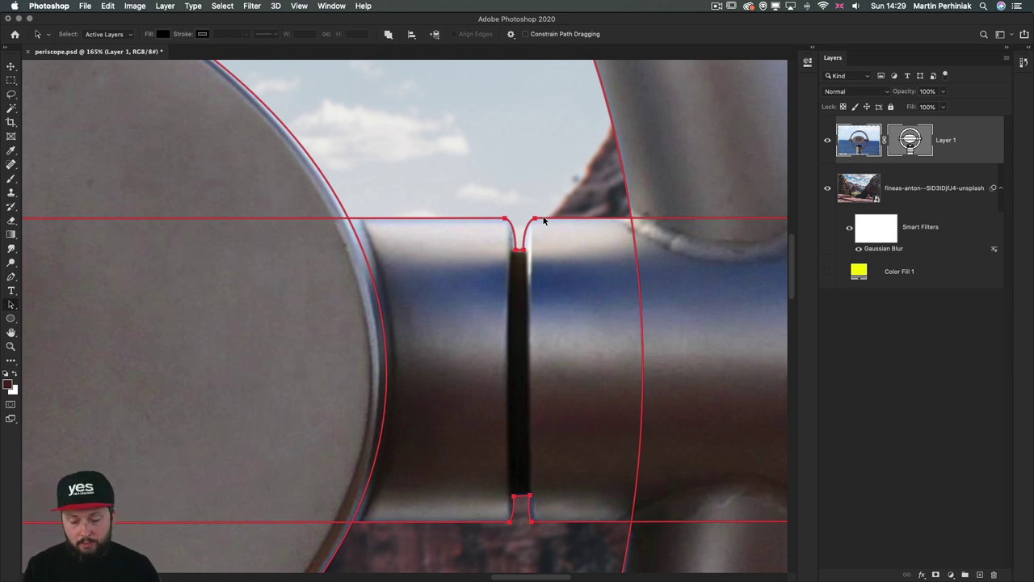
pyautogui.press('super+minus')
pyautogui.press('super+minus')
pyautogui.press('super+minus')
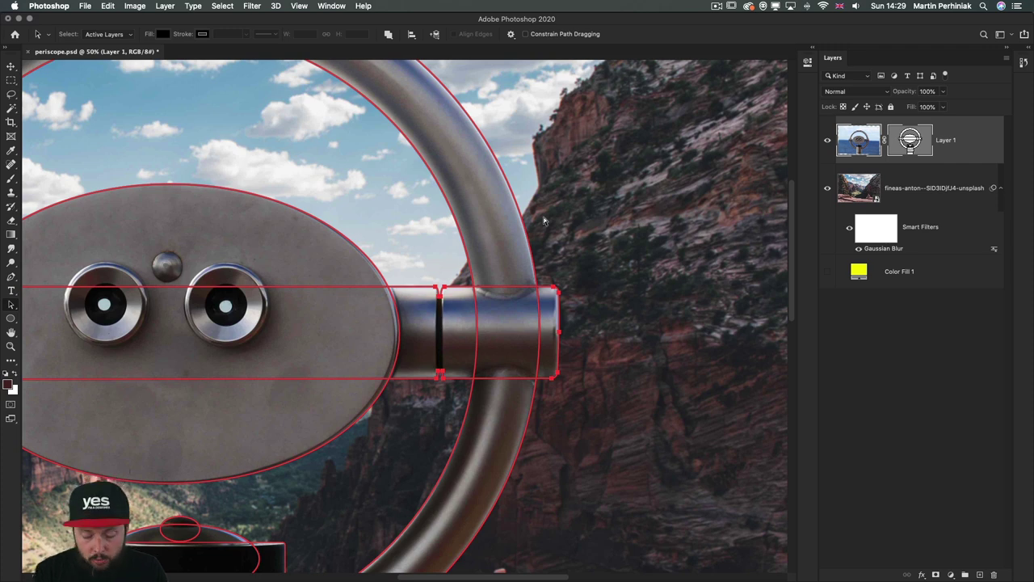
pyautogui.press('super+minus')
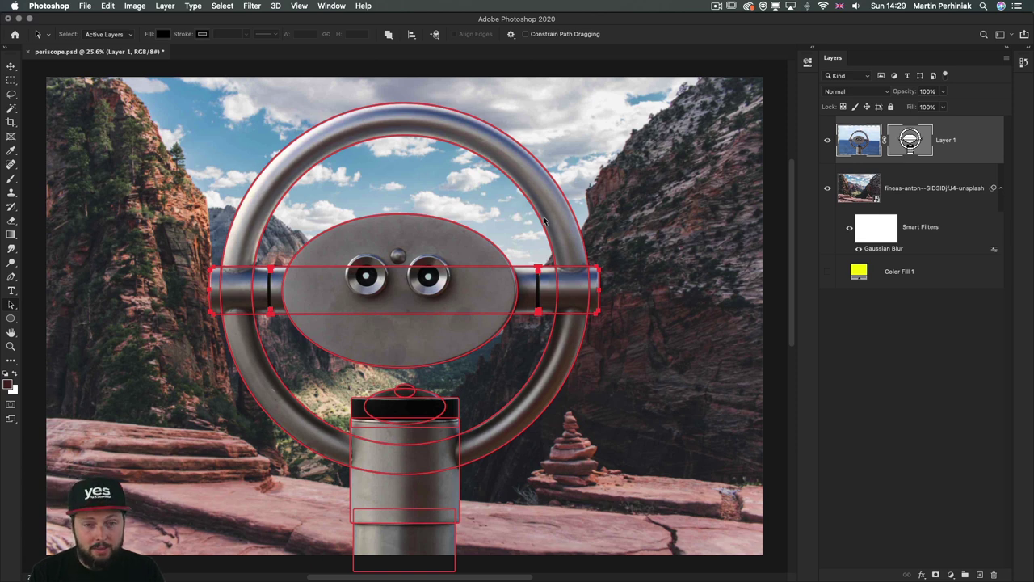
pyautogui.click(724, 239)
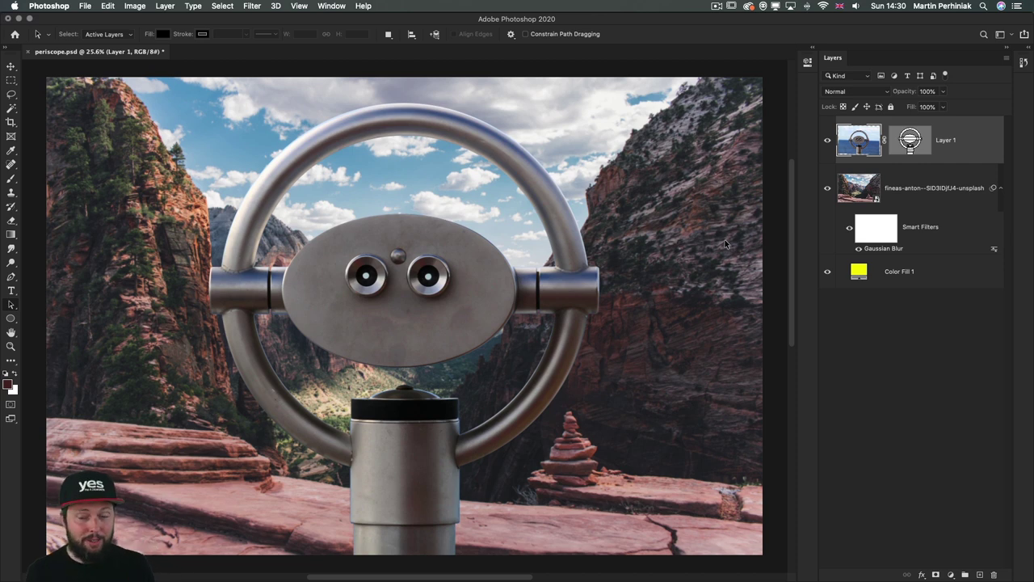
# Hide the canyon photo layer, try shifting the ring's inner circle path within the vector mask, and undo both moves
pyautogui.click(825, 189)
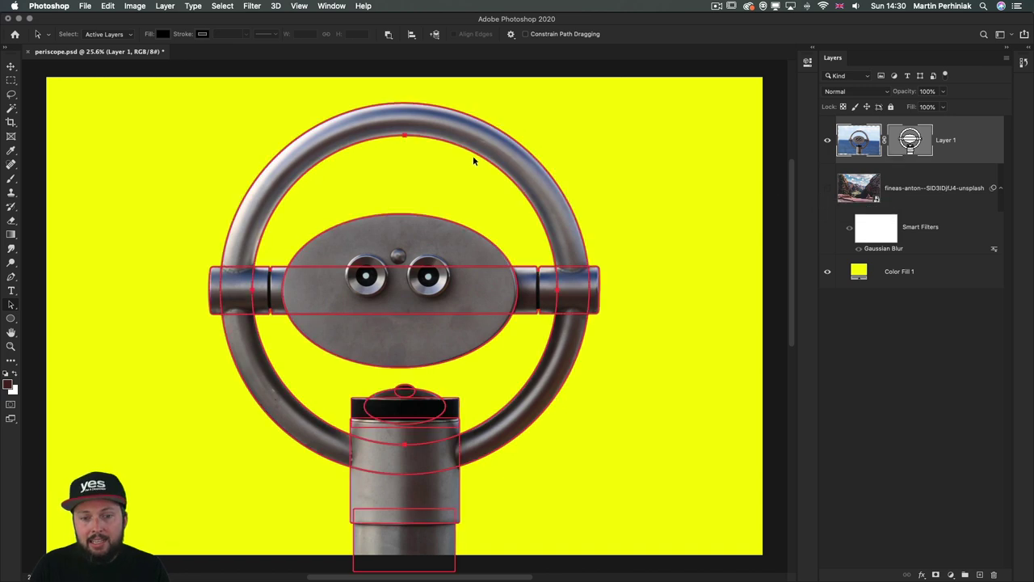
pyautogui.moveTo(479, 158); pyautogui.dragTo(494, 184)
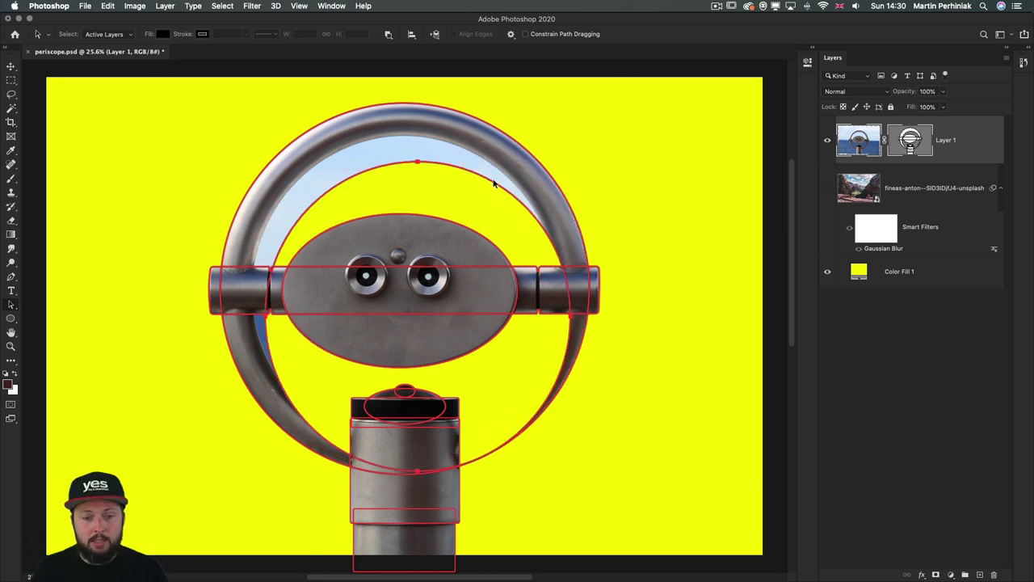
pyautogui.moveTo(492, 183); pyautogui.dragTo(485, 162)
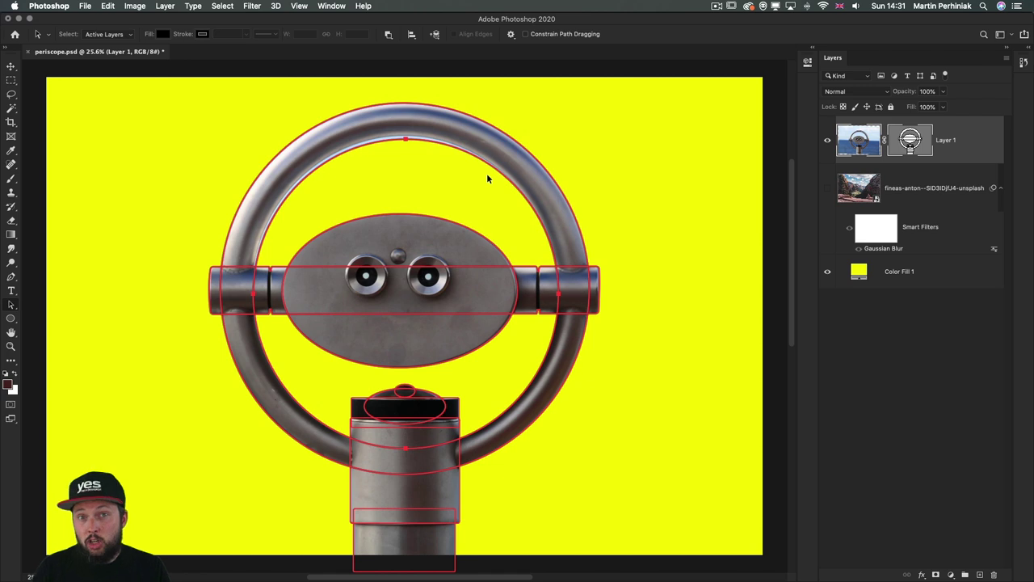
pyautogui.press('super+z')
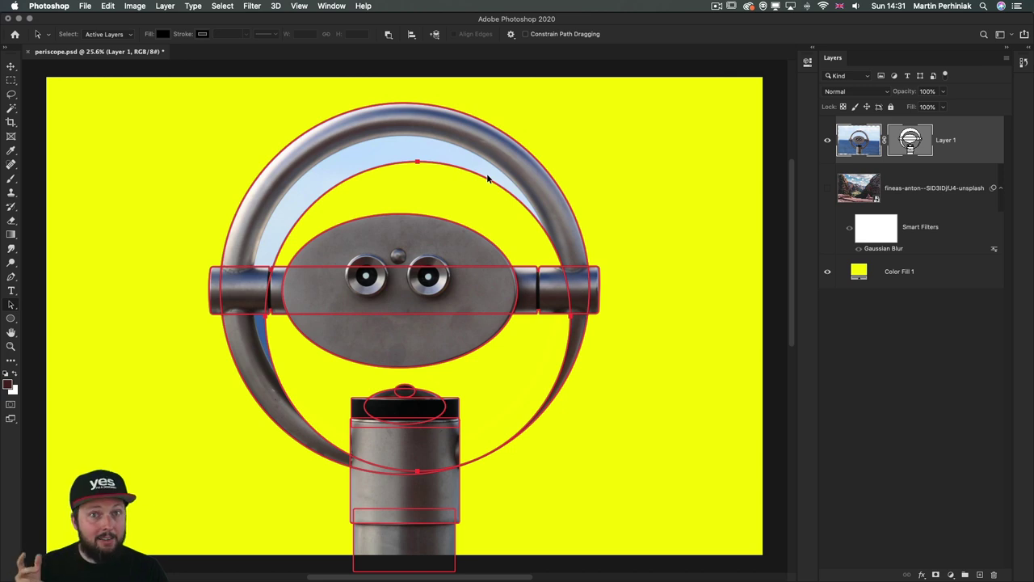
pyautogui.press('super+z')
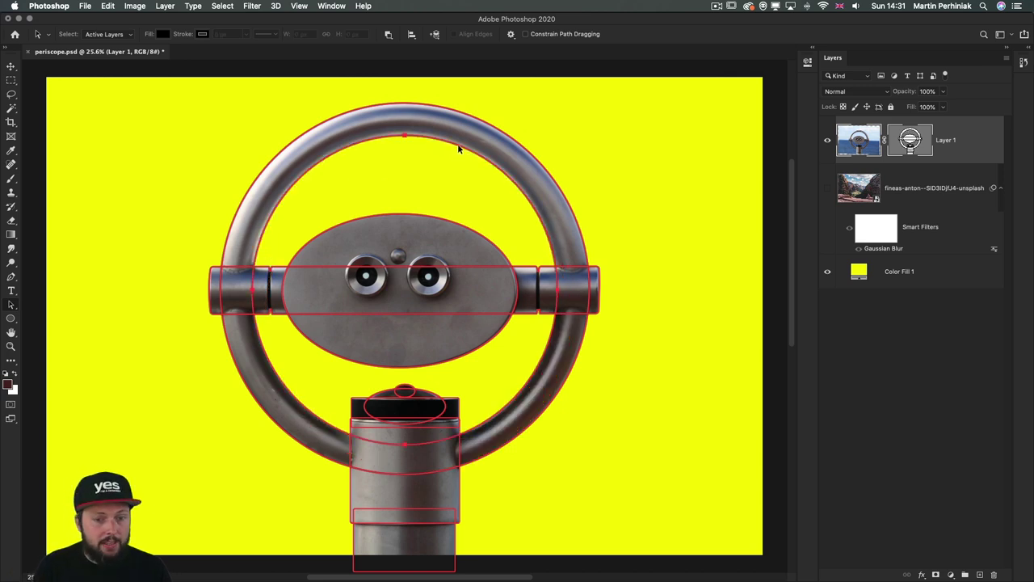
# Try the ring's inner circle path at the front and at the back of the mask's shape order
pyautogui.click(435, 35)
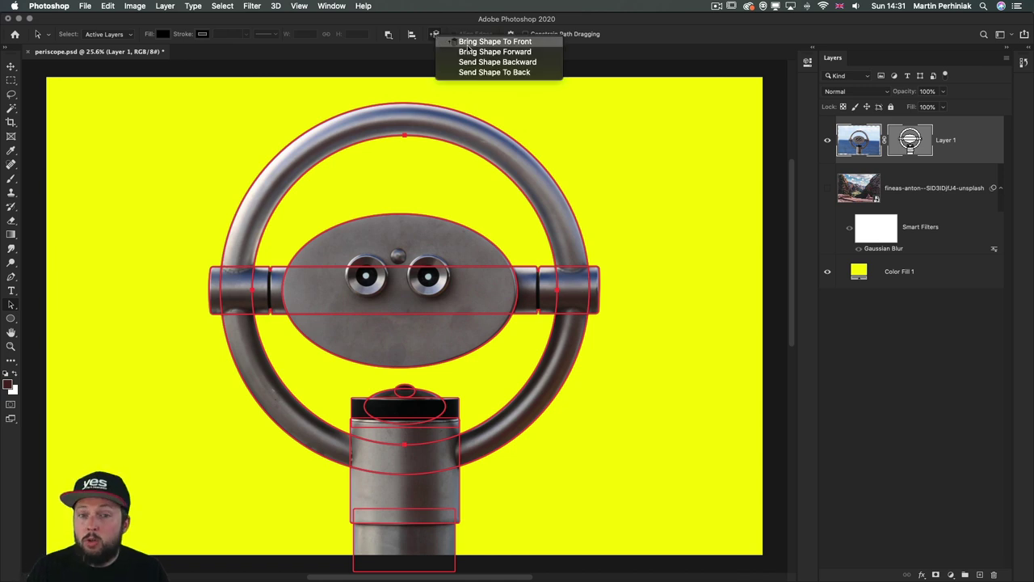
pyautogui.click(470, 48)
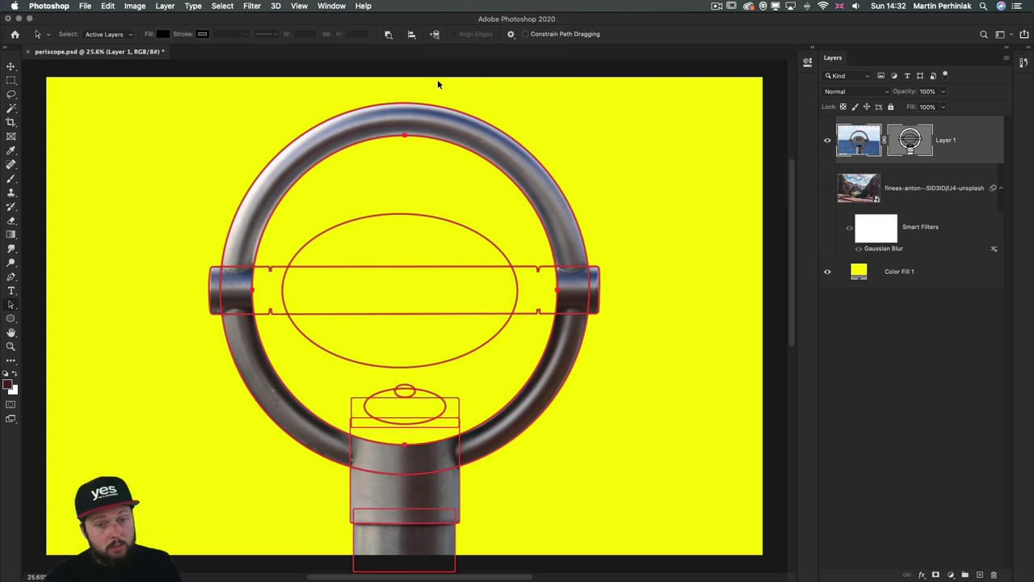
pyautogui.click(437, 36)
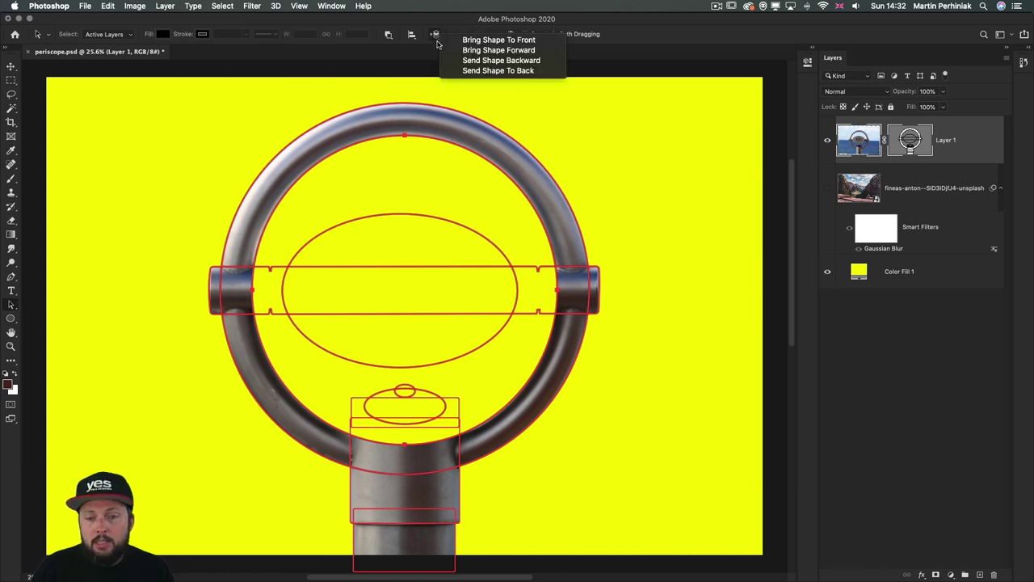
pyautogui.click(482, 71)
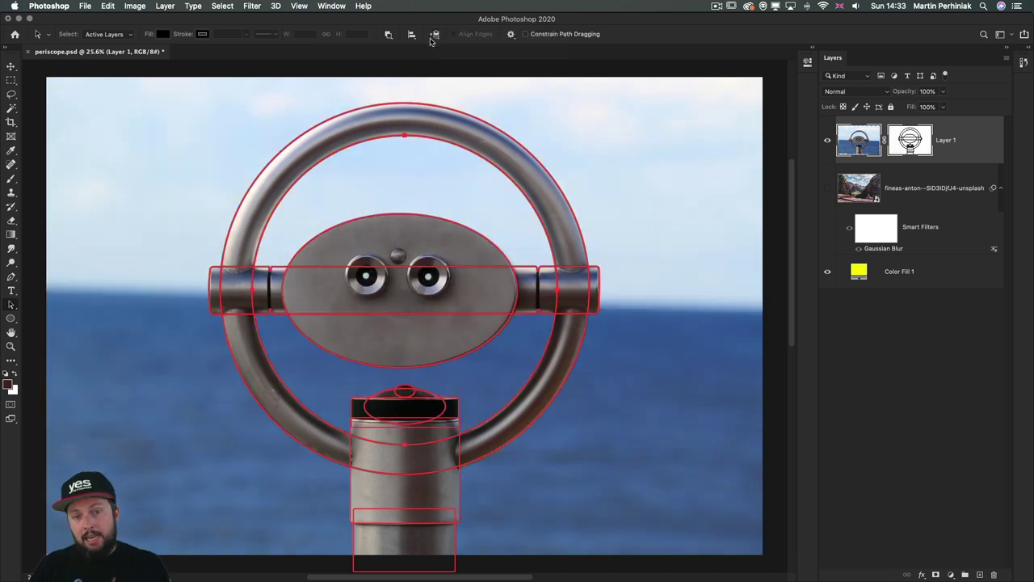
# Bring the ring's inner circle path forward one level in the shape order and show the canyon photo layer
pyautogui.click(437, 36)
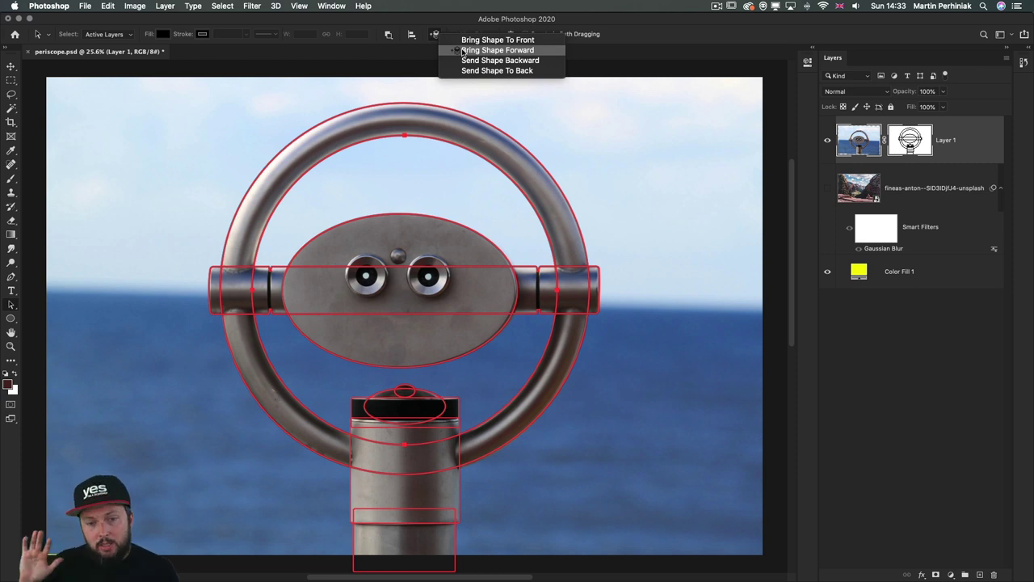
pyautogui.click(463, 51)
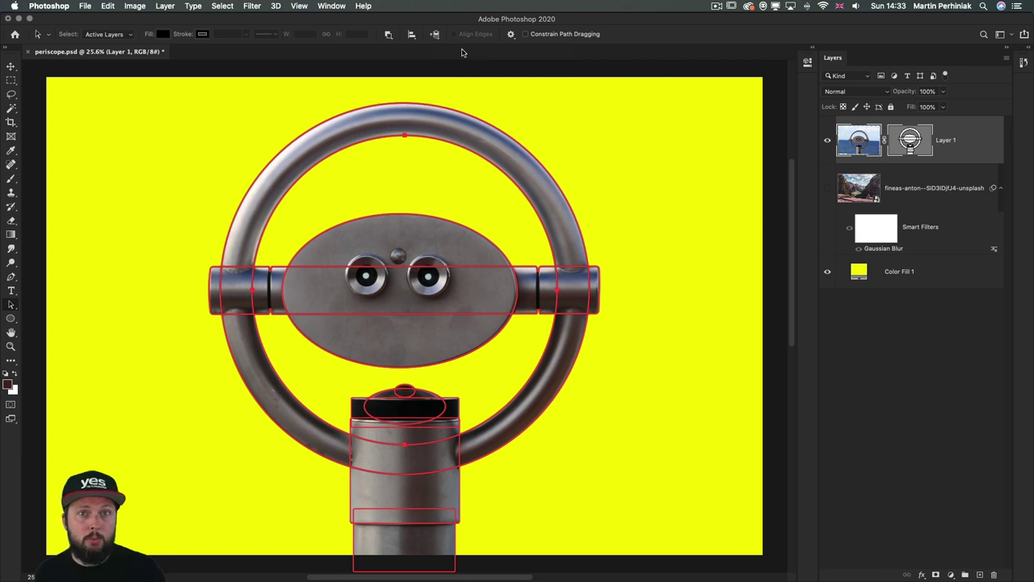
pyautogui.click(825, 187)
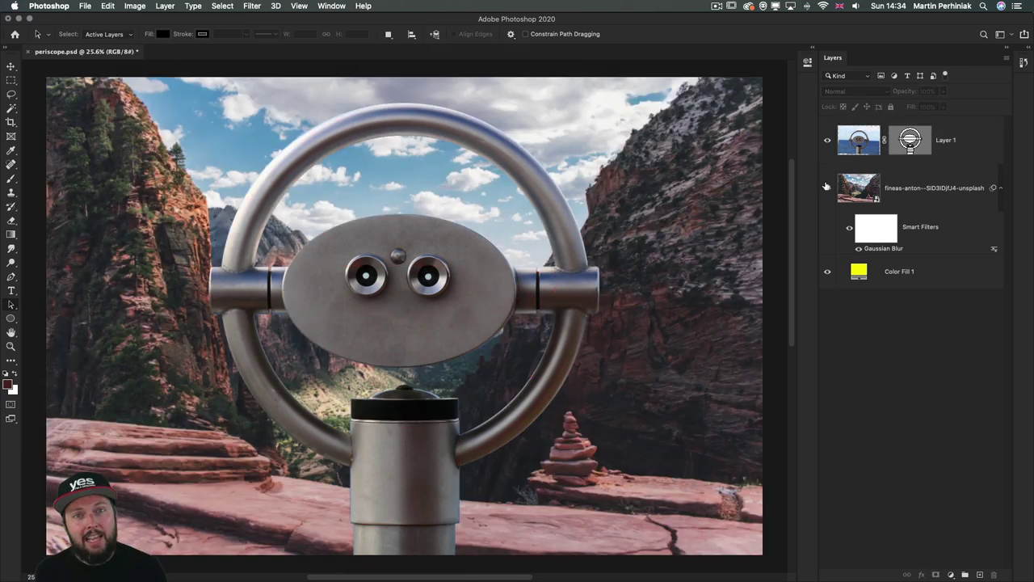